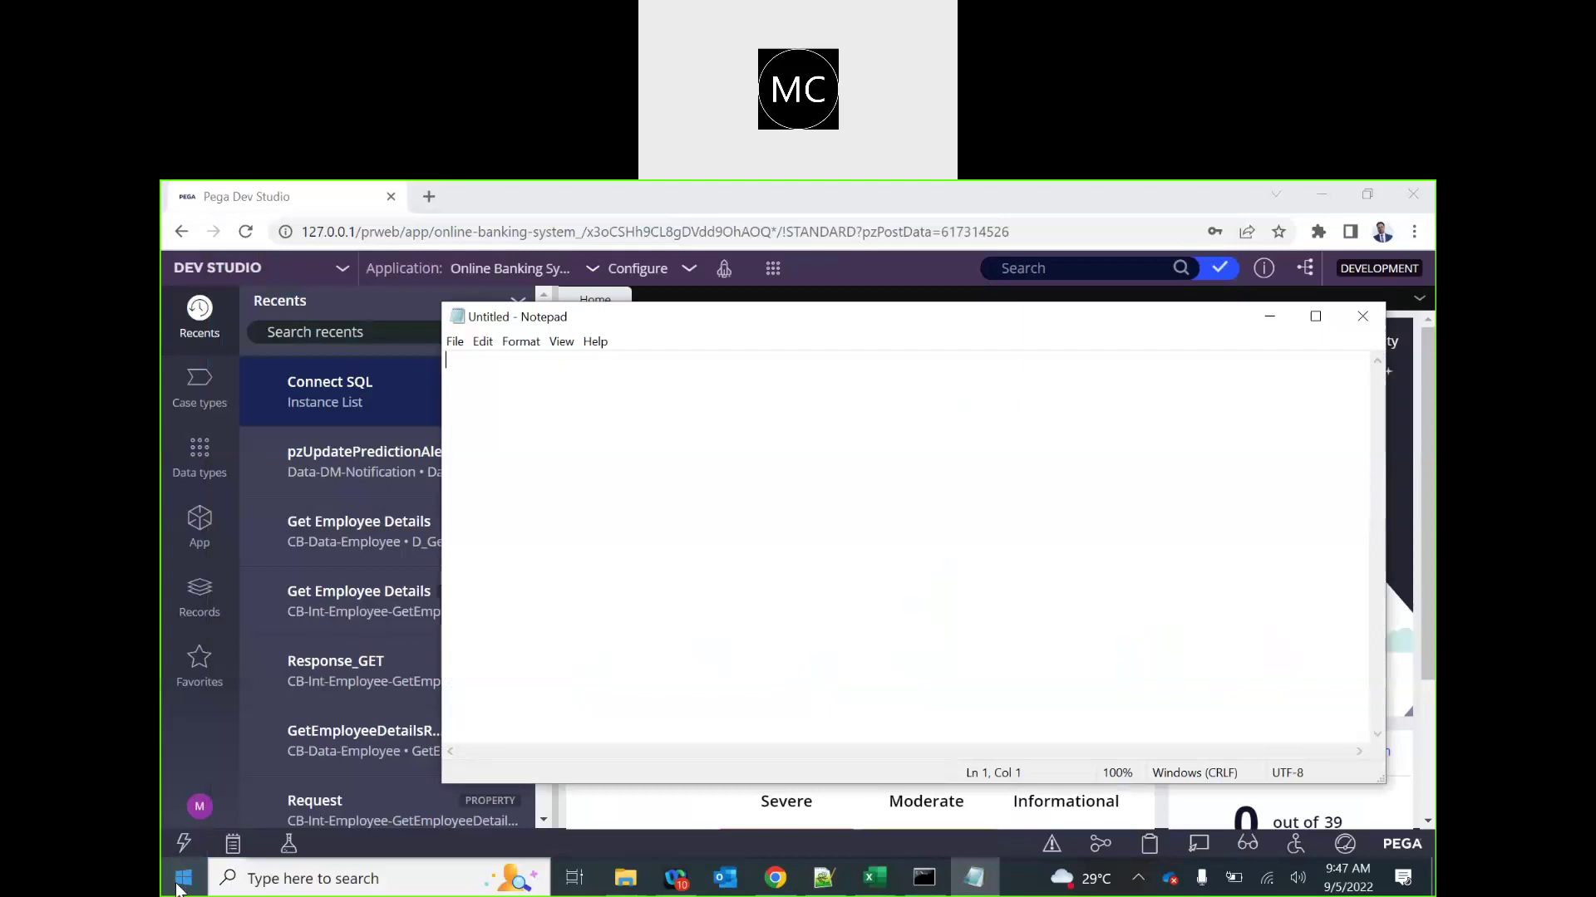
- List "Report Definition", "Report Category" and "Shortcut" on separate lines in the blank note
text(Report Definition)
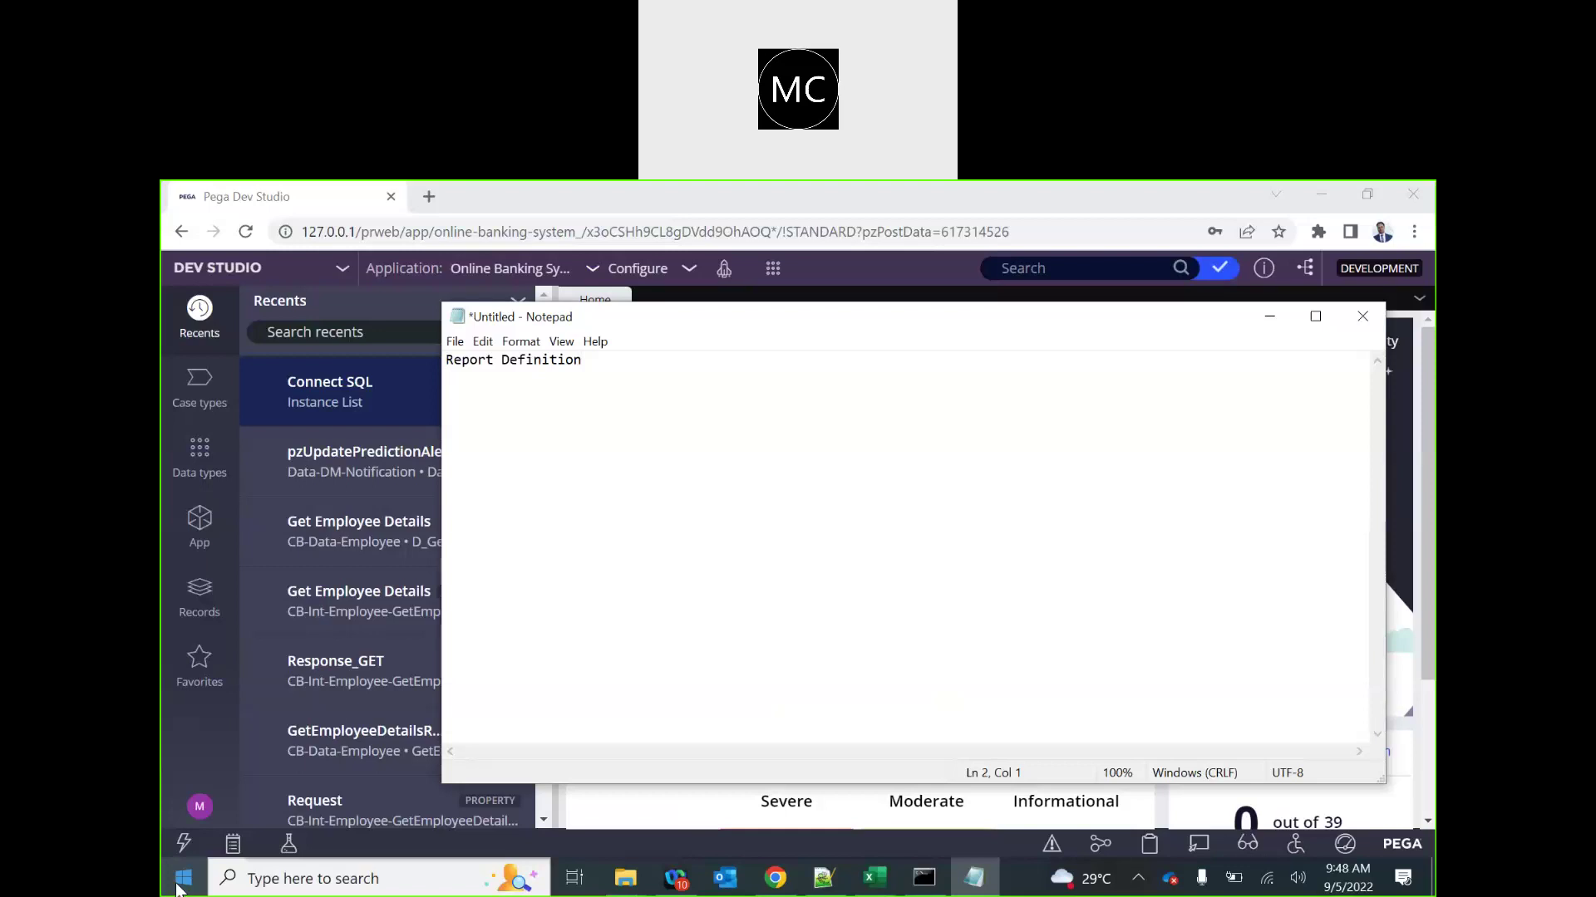
text(Report)
text( Category )
text(Sho)
text(rtcut)
key(BackSpace)
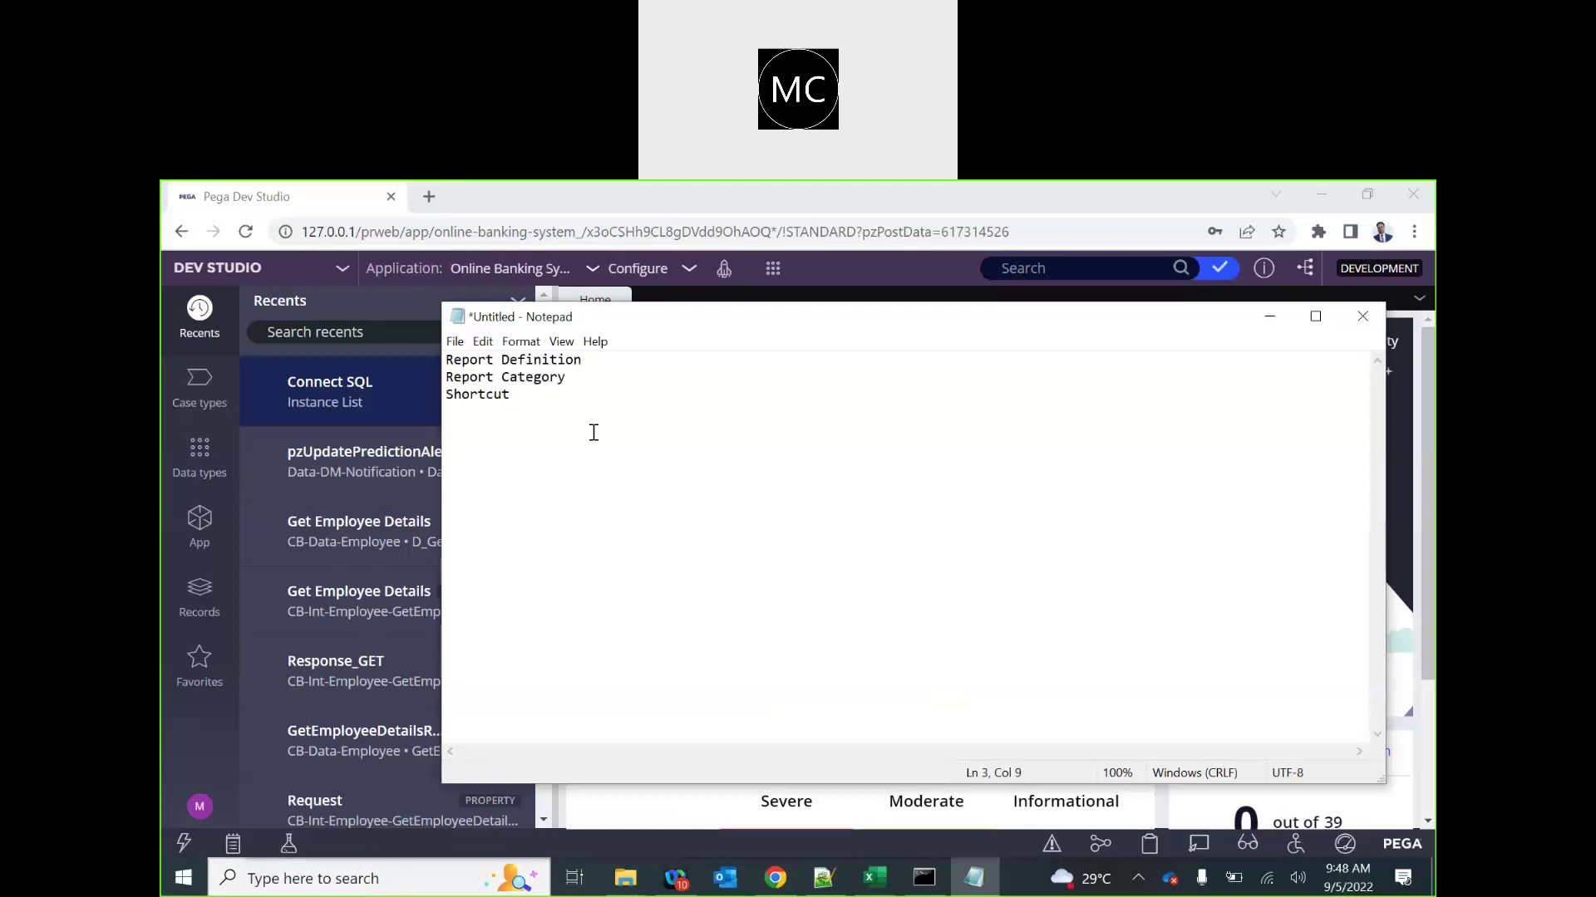
drag(605, 360, 447, 359)
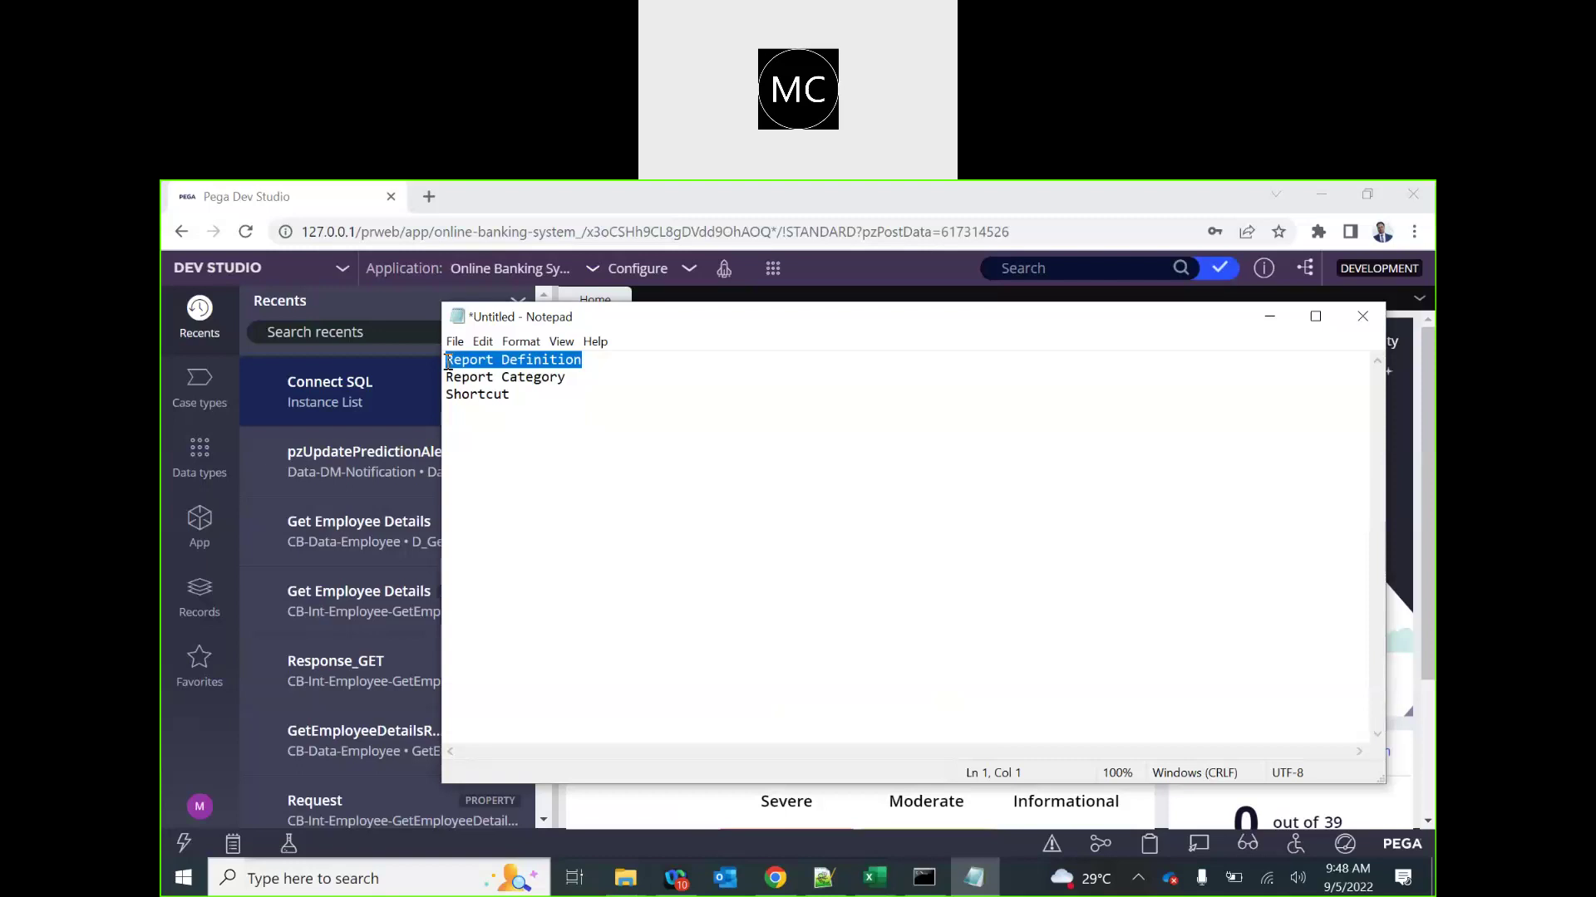
click(582, 374)
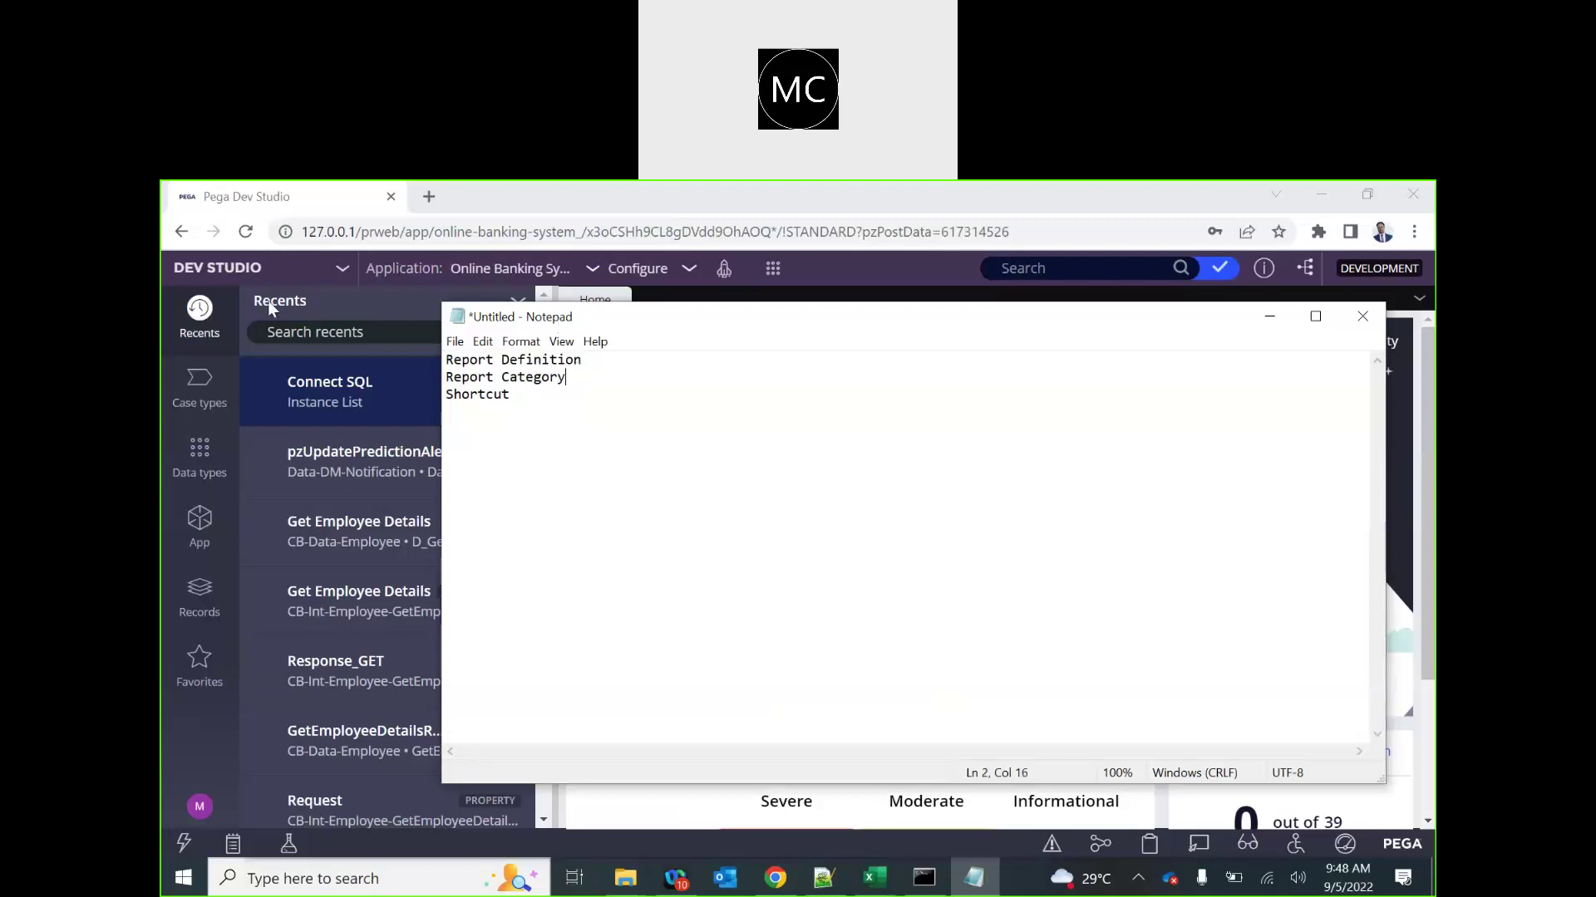
- Switch to Pega Dev Studio in the browser, launch the user portal and go to its Reports page
click(234, 202)
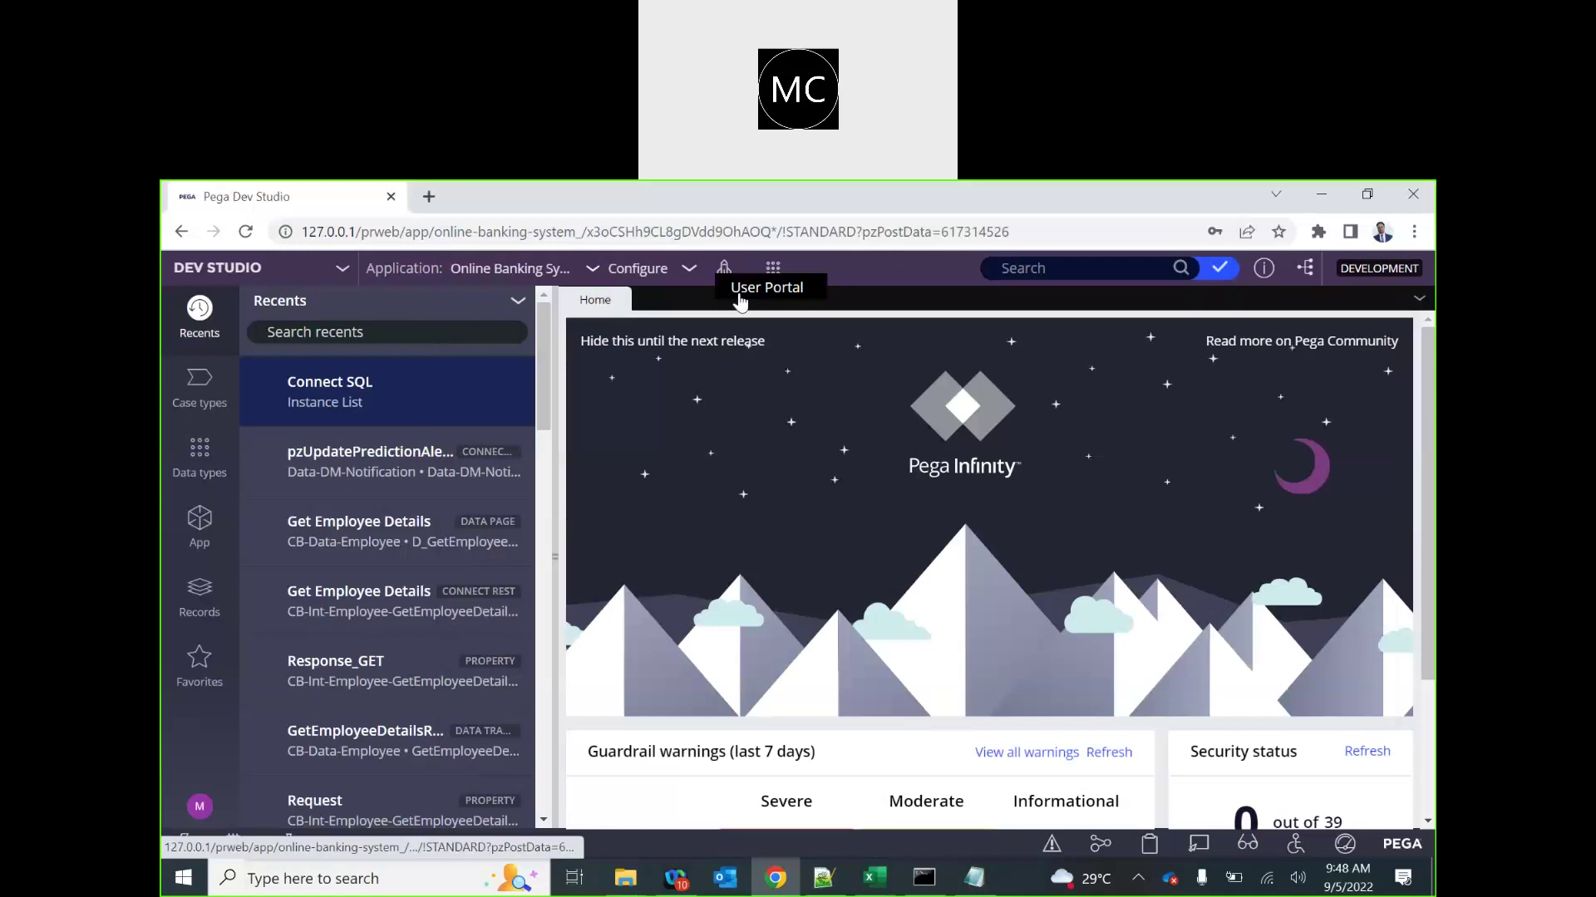
click(725, 279)
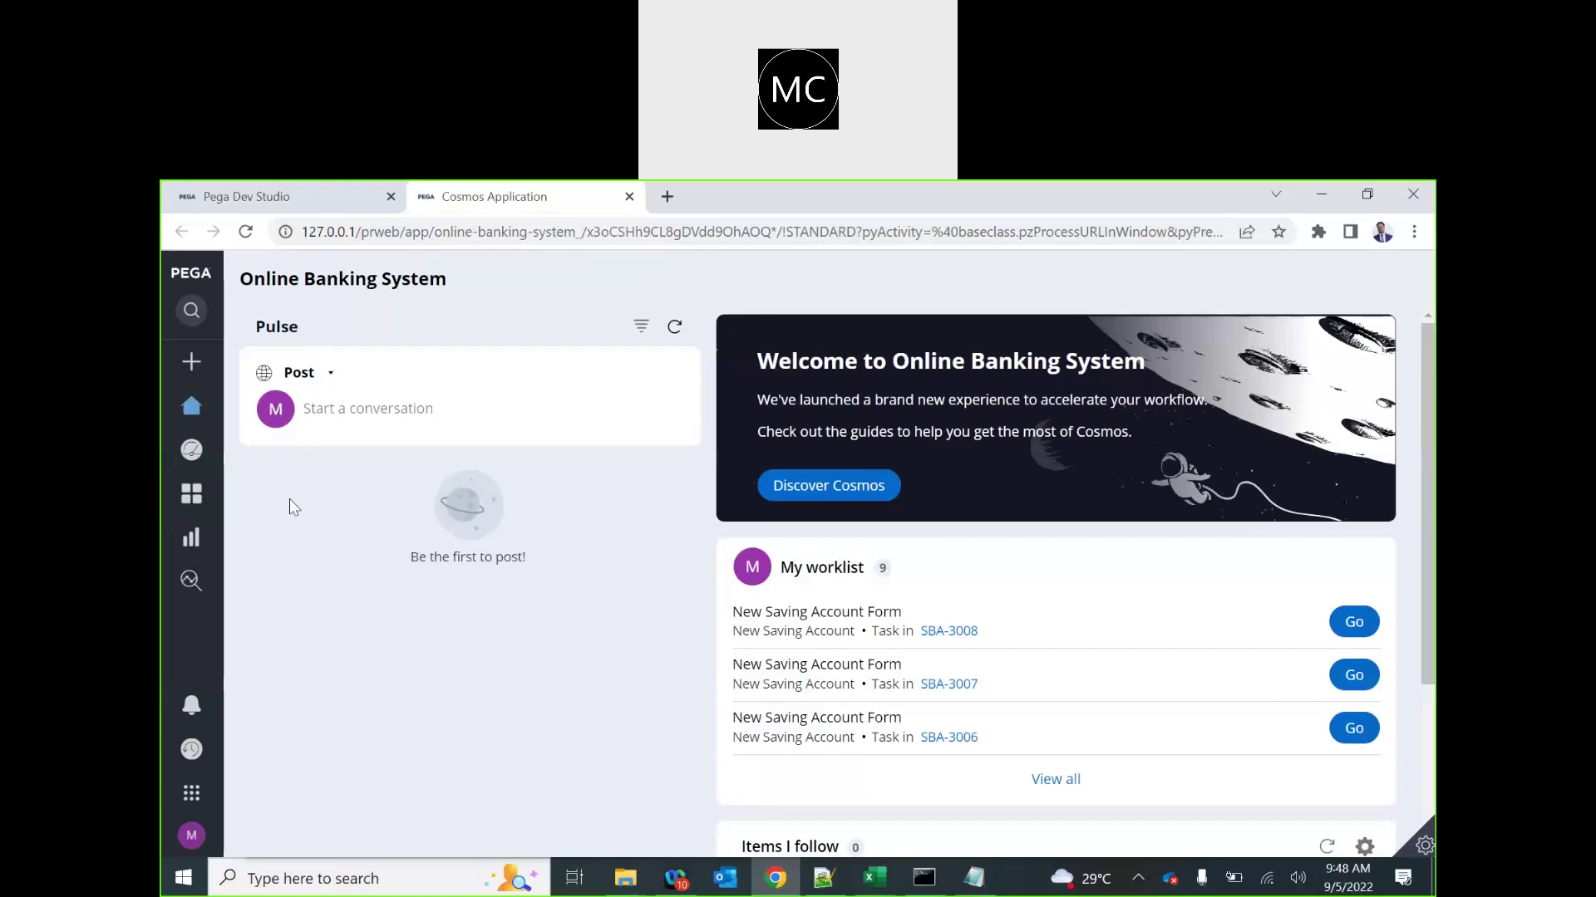
mouse_move(175, 413)
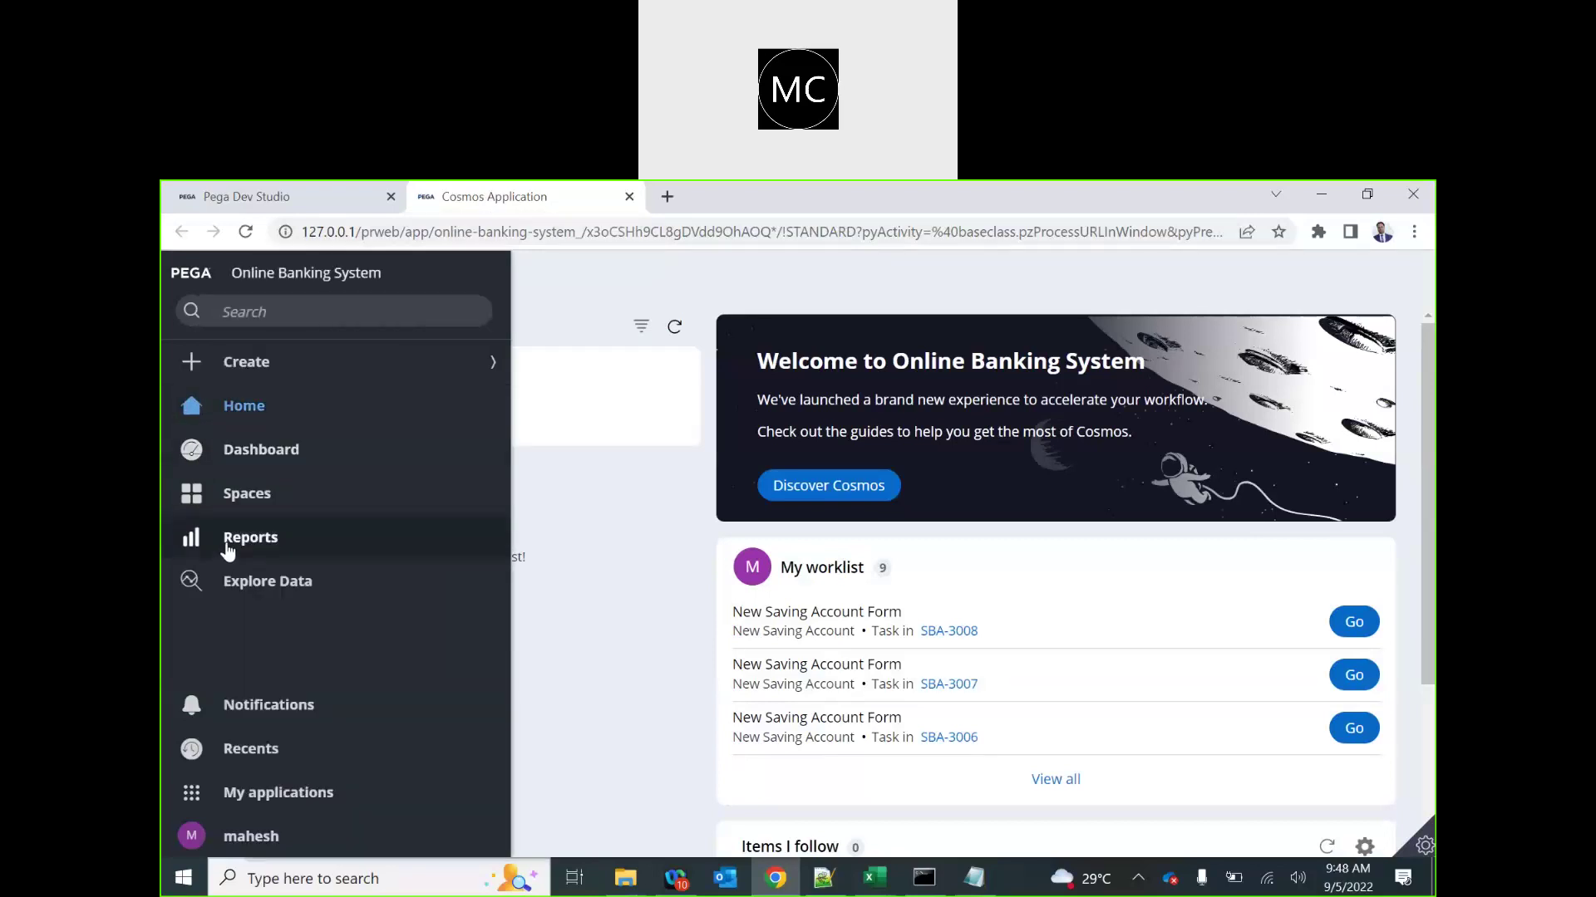
click(226, 542)
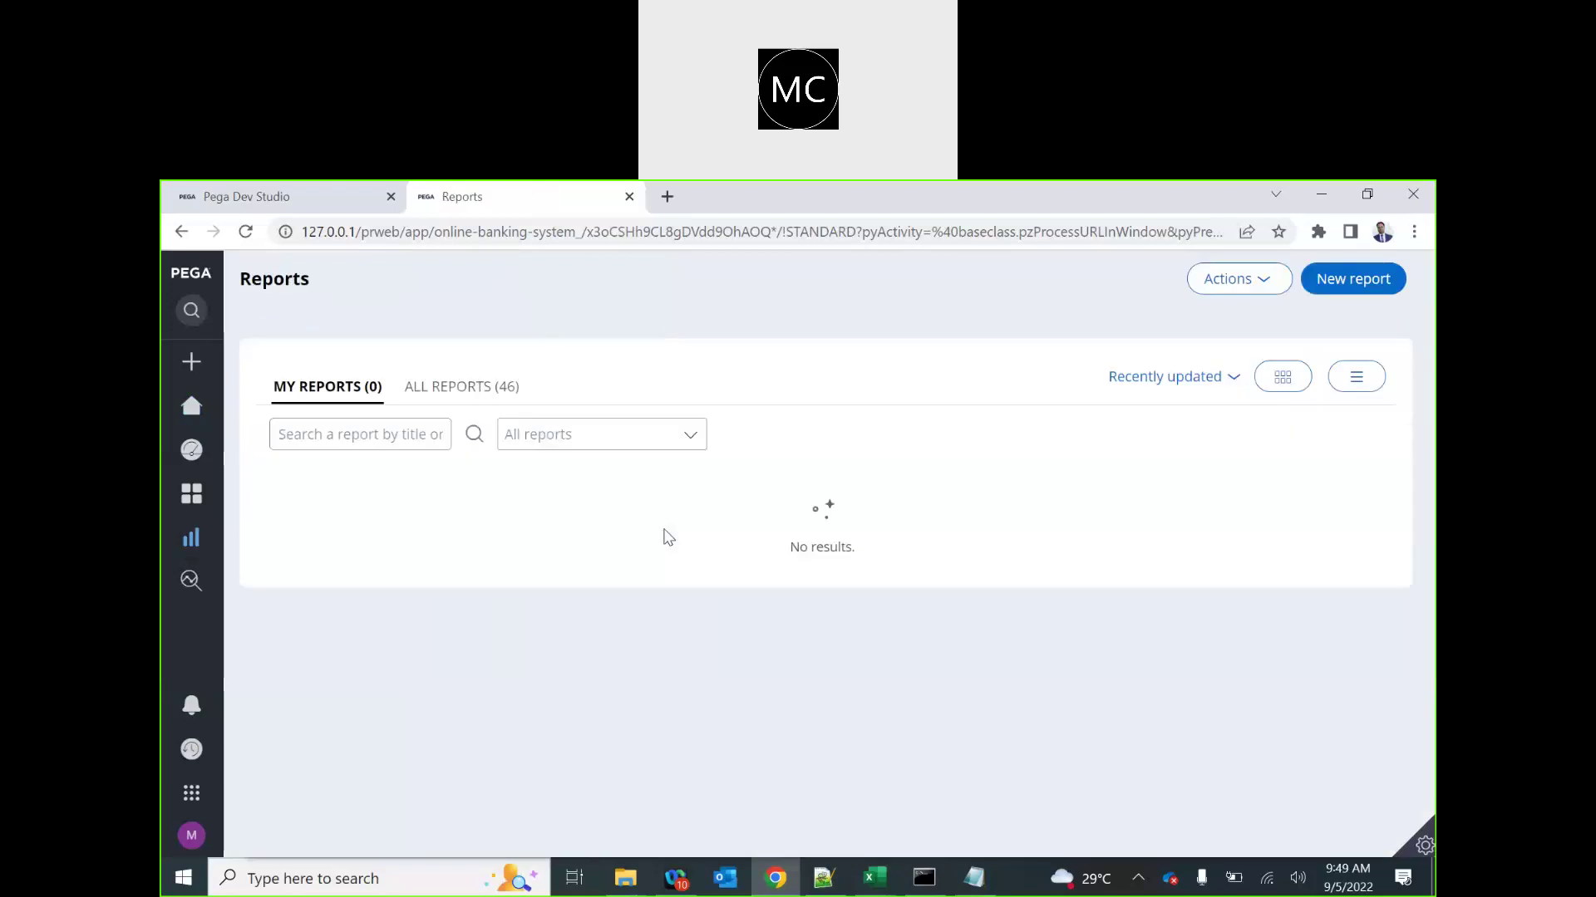
- Display all reports in the portal and browse through the available report tiles
click(422, 390)
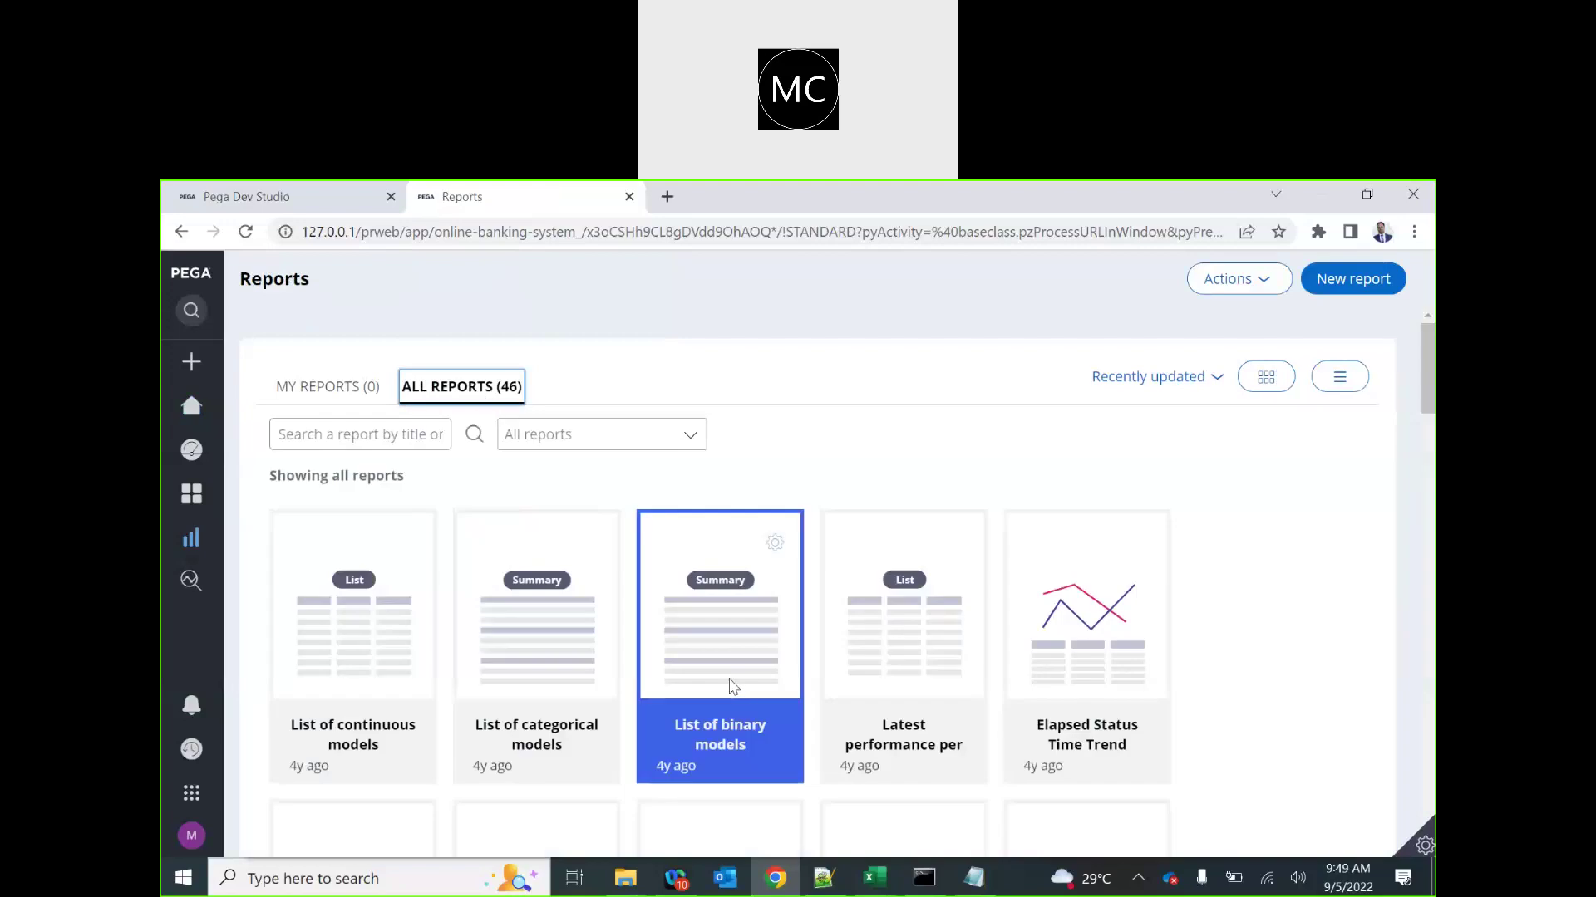
scroll(727, 673, down, 3)
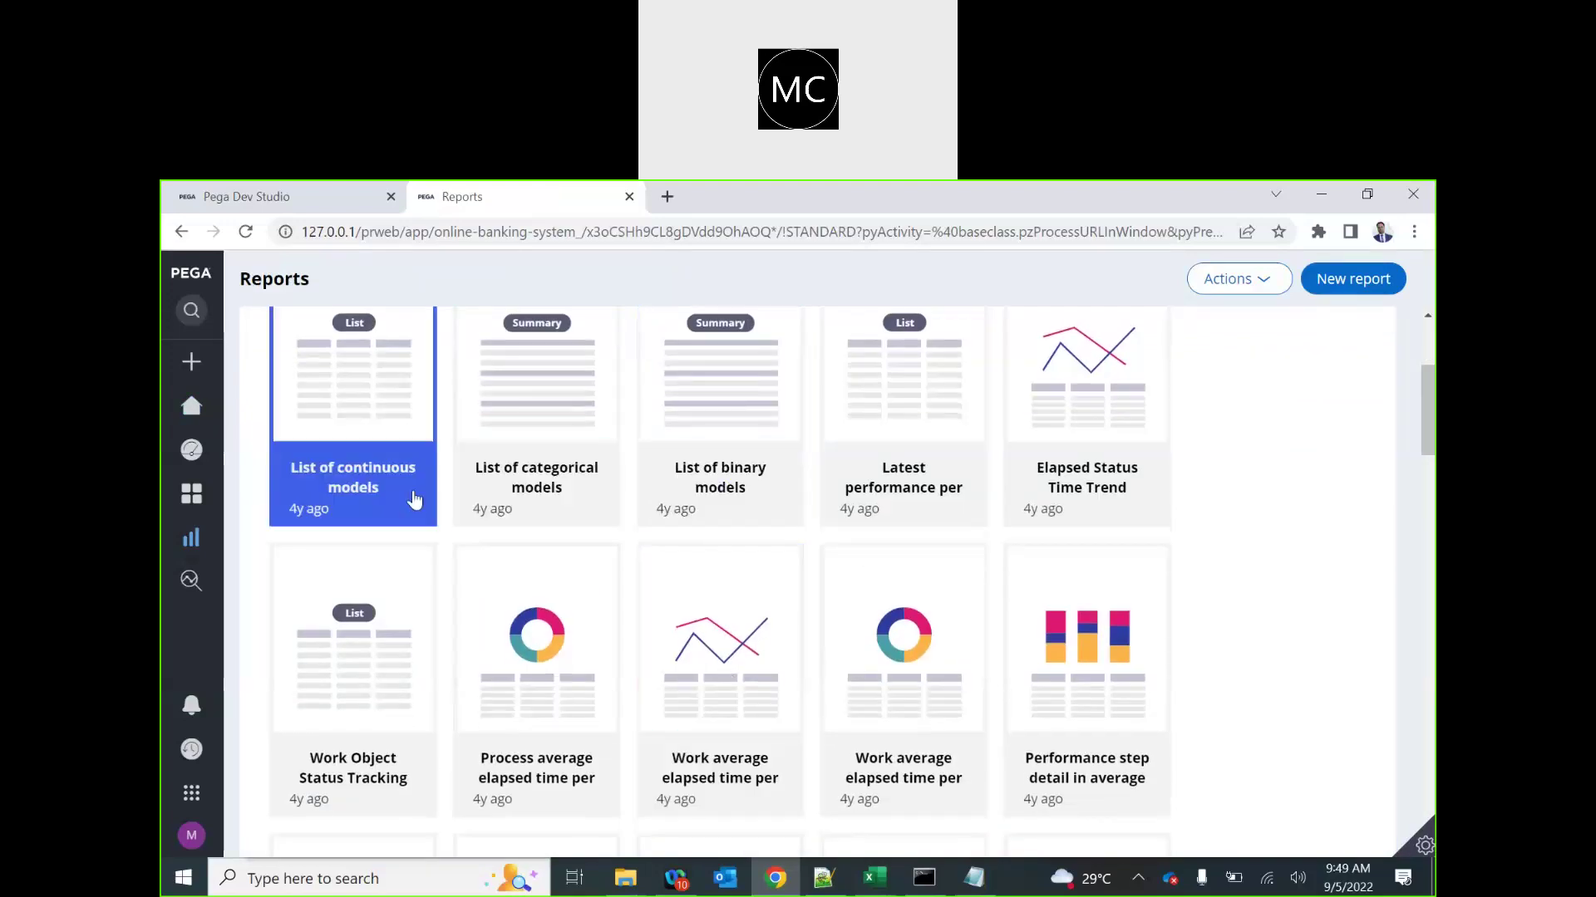
scroll(603, 582, down, 1)
scroll(630, 481, up, 5)
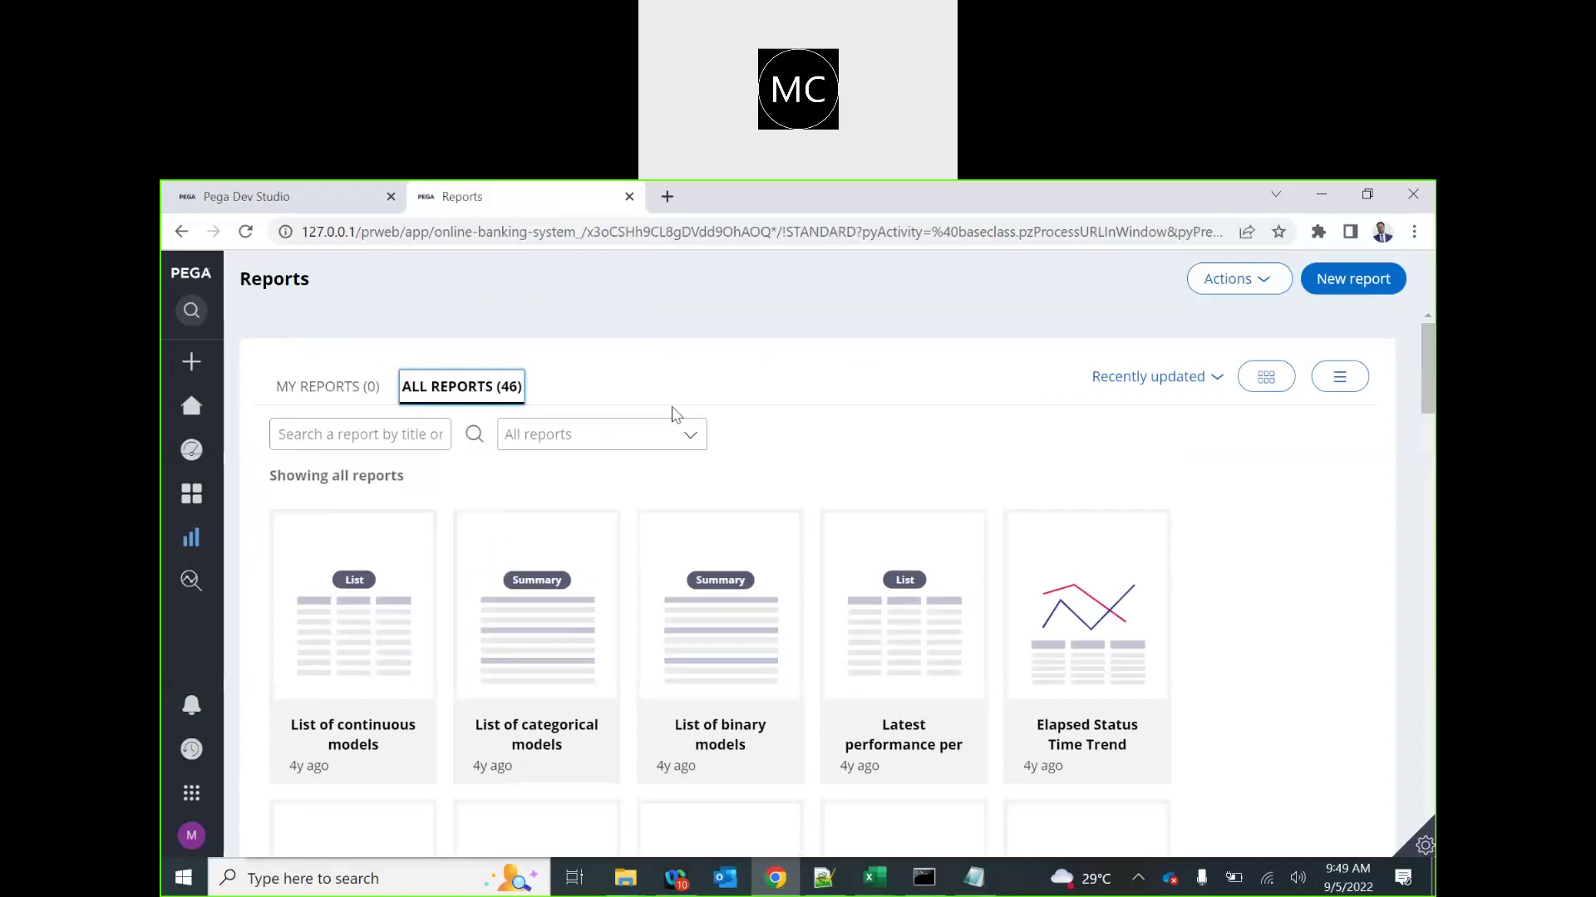
- Filter all reports by the Open Cases category and open the Open Case timeliness report
click(662, 434)
click(689, 436)
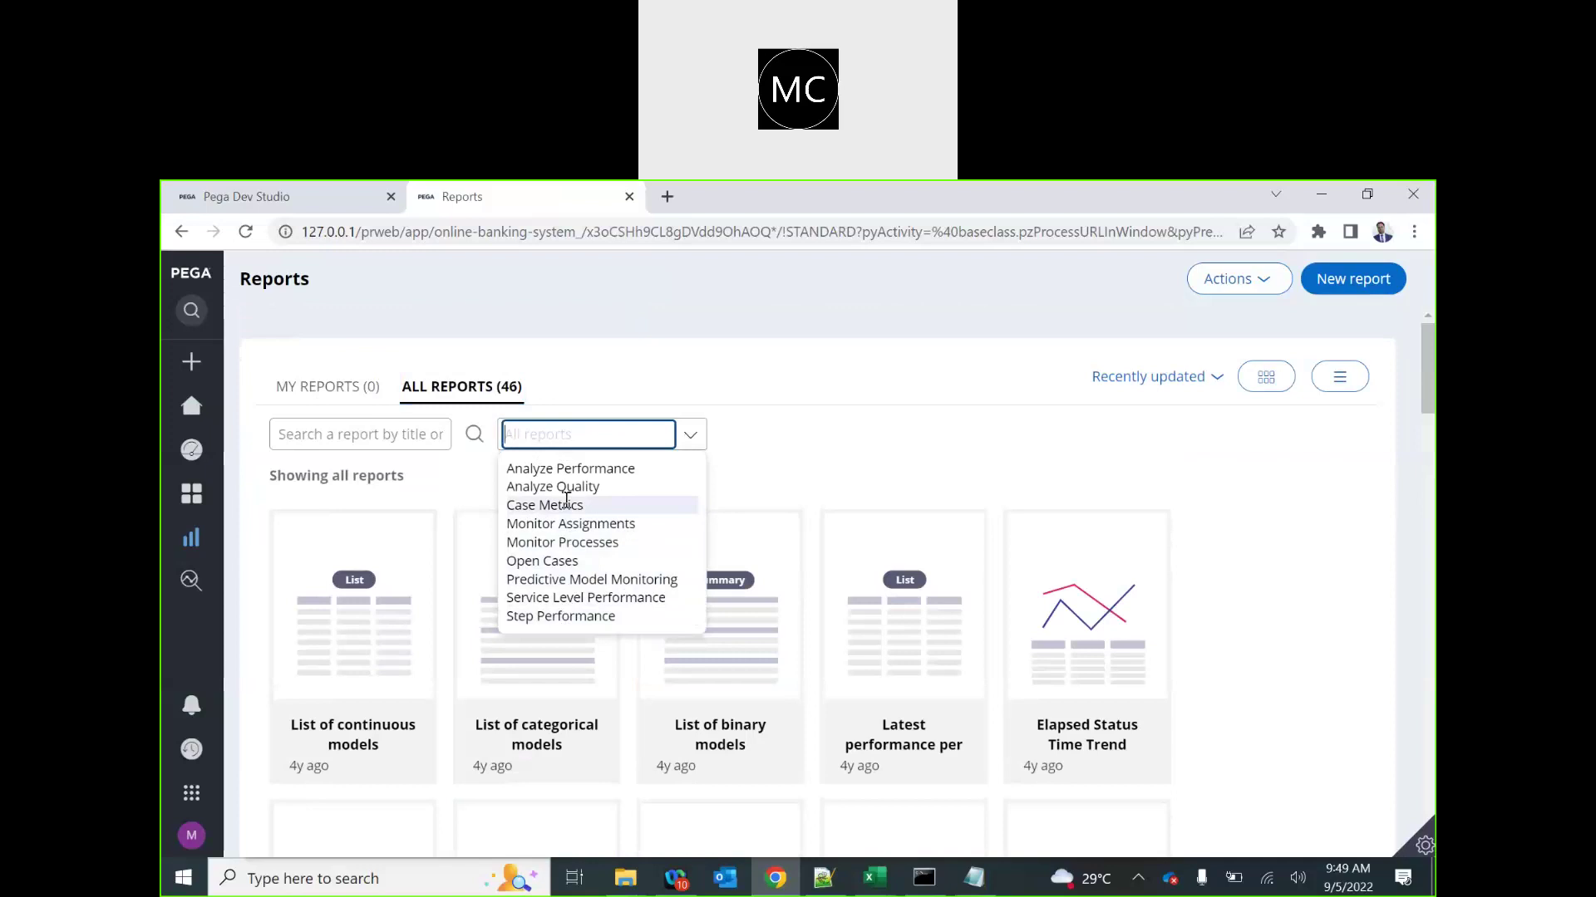
click(565, 561)
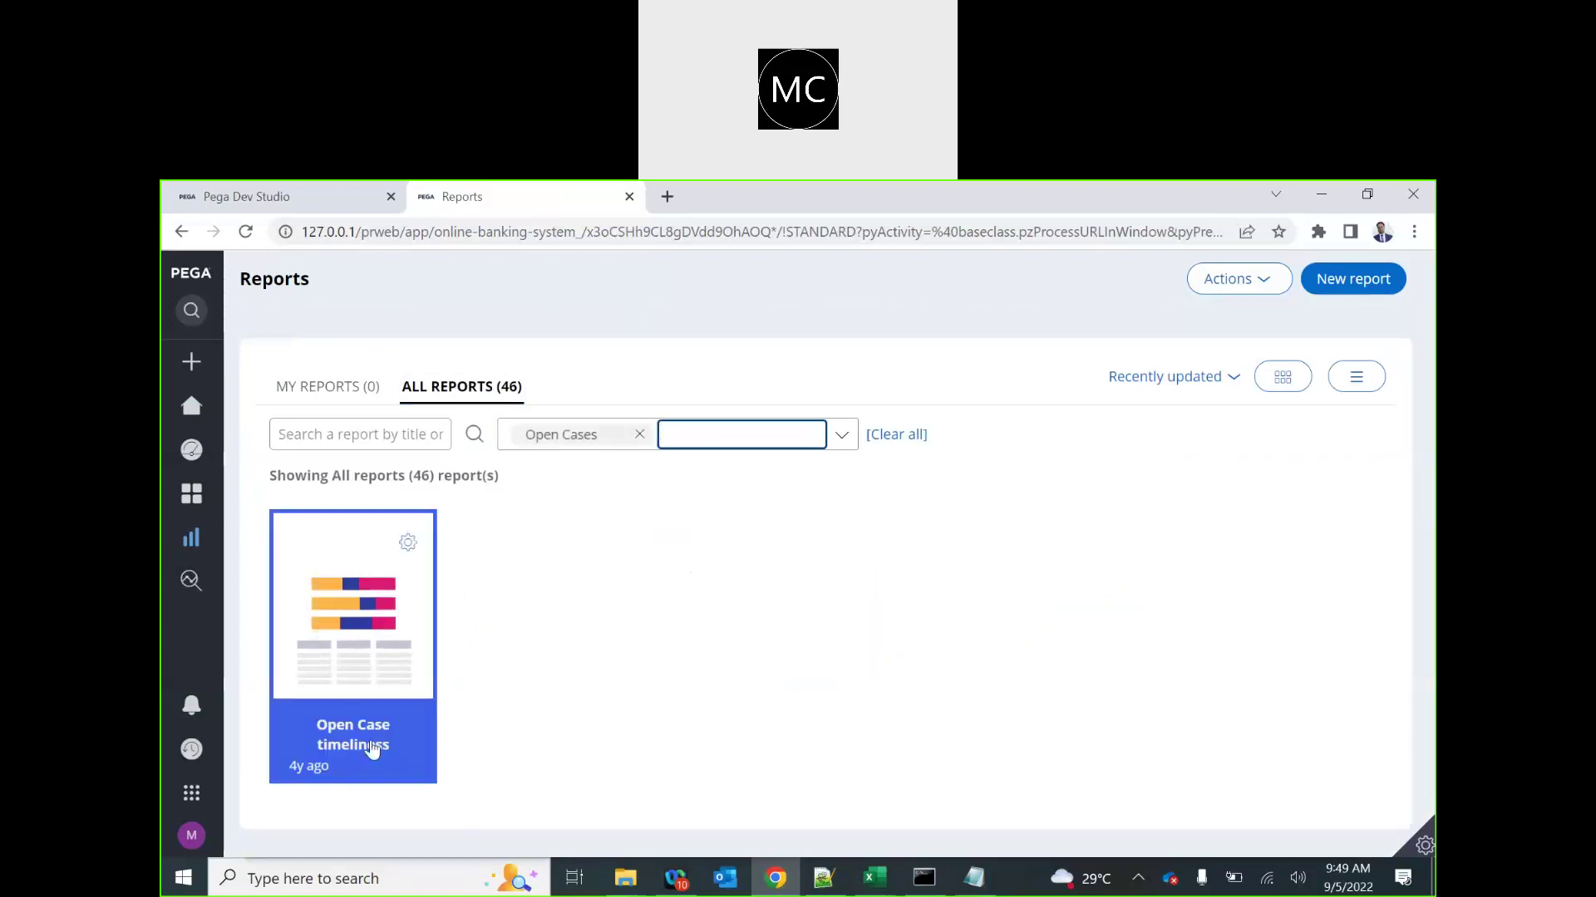
click(346, 669)
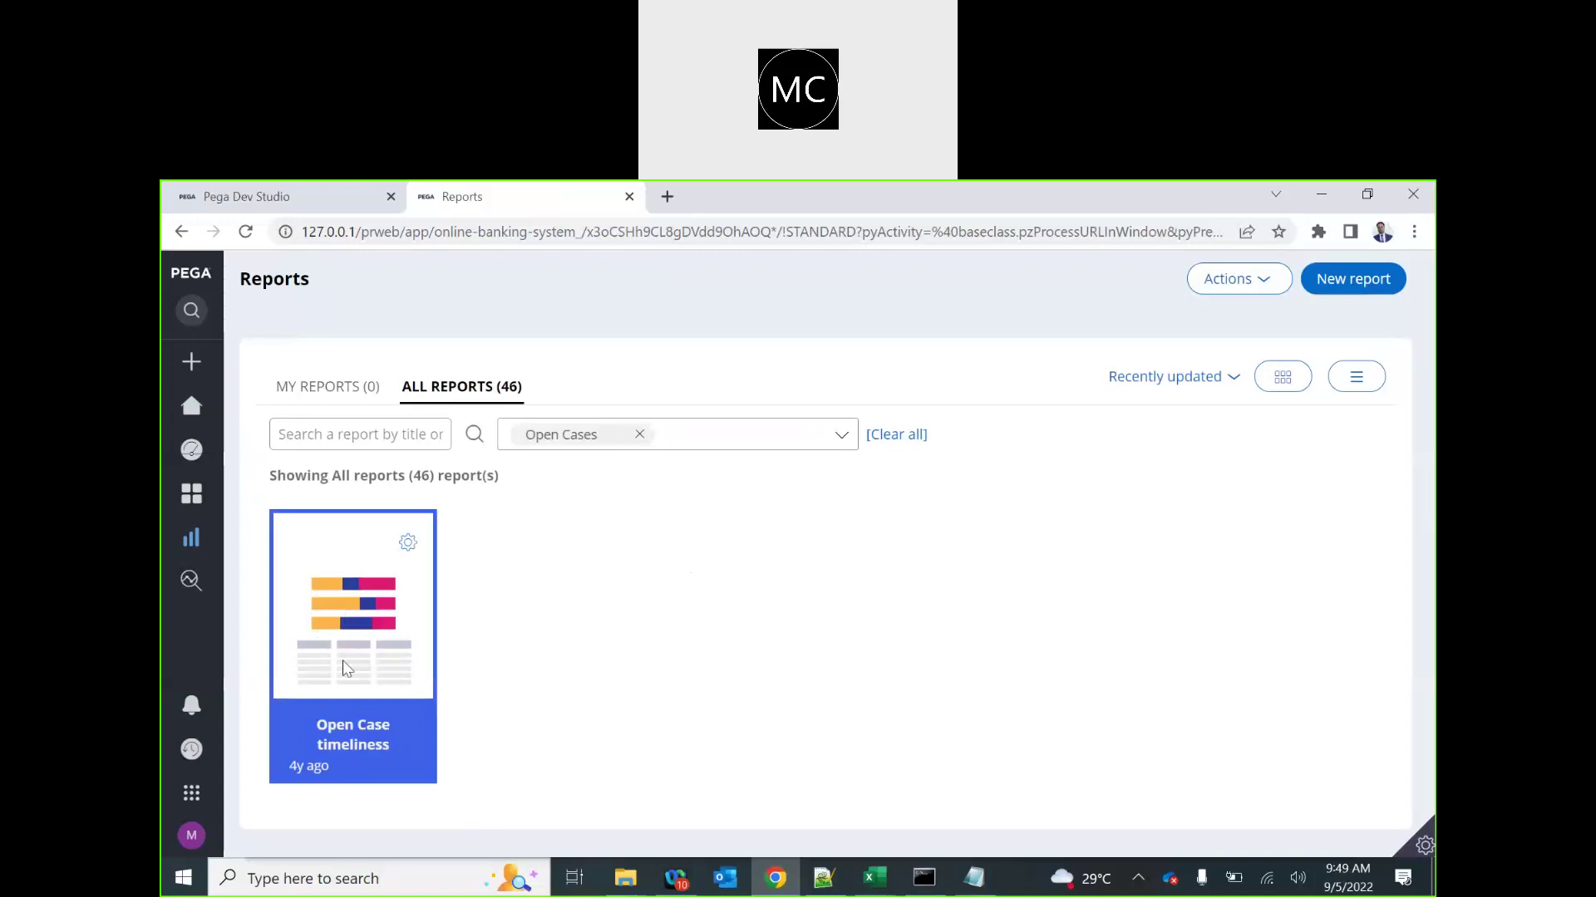
click(353, 702)
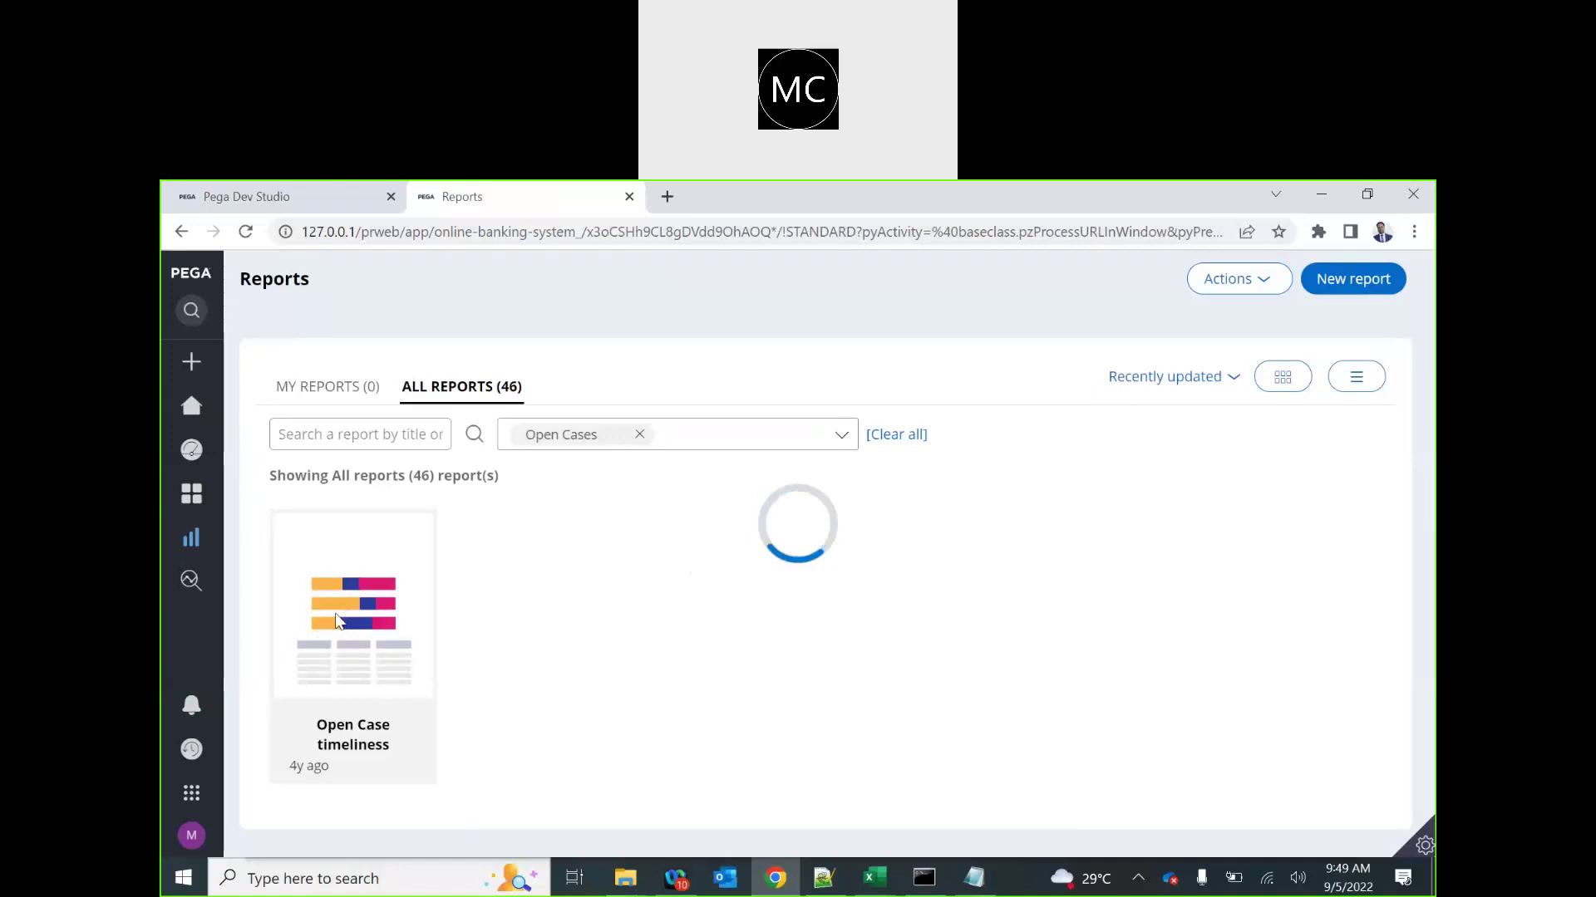
- Switch to Notepad and review the Shortcut, Report Definition and Report Category entries
click(974, 876)
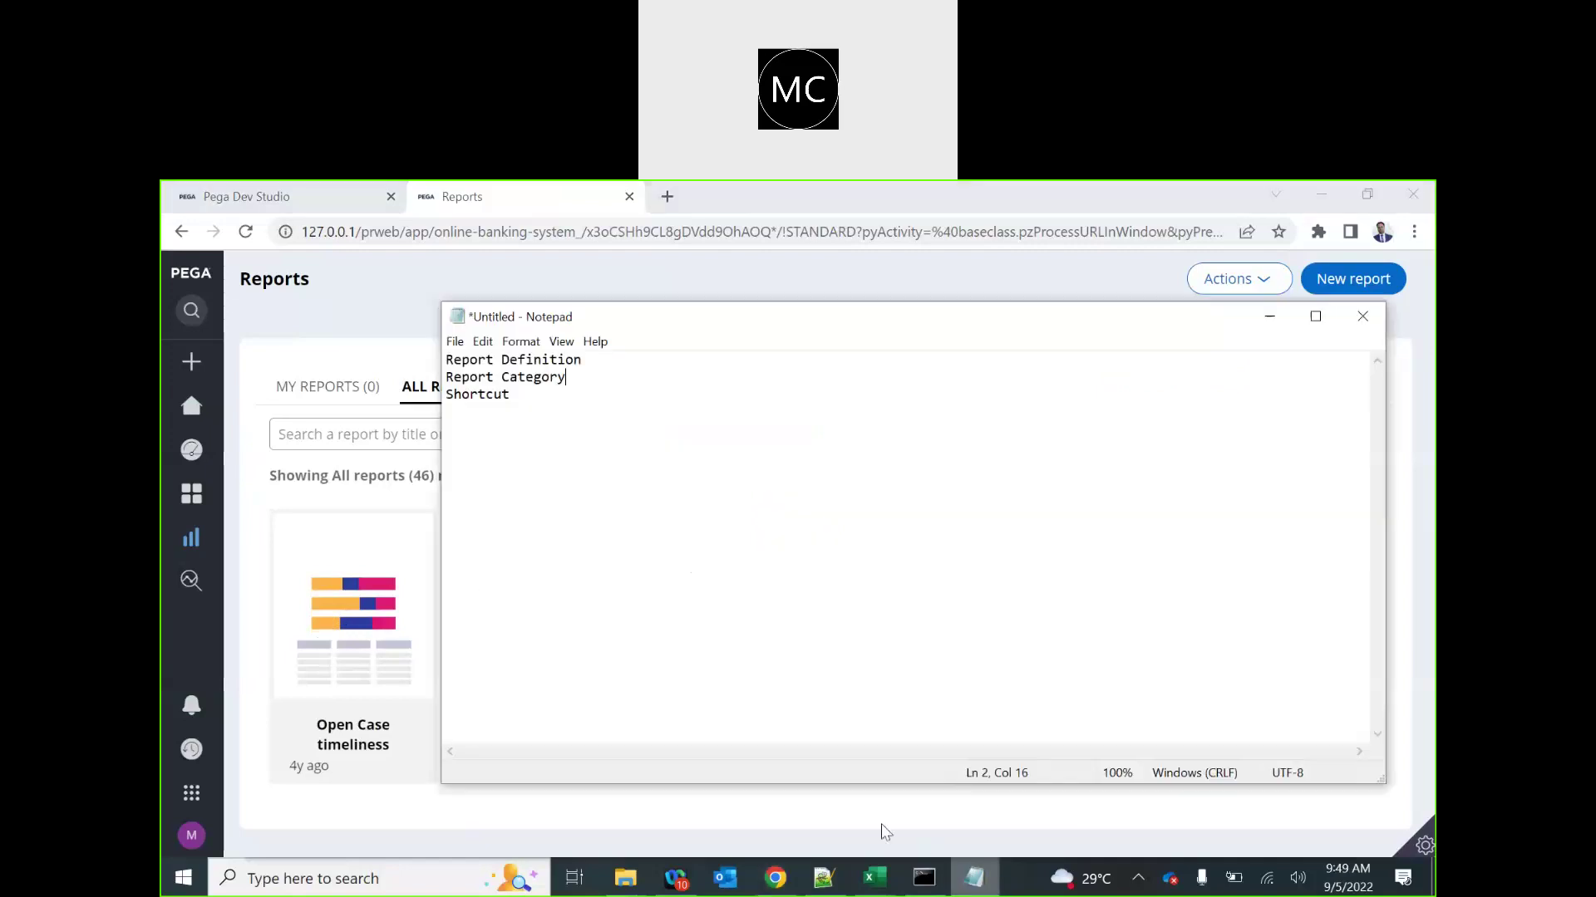
double_click(478, 396)
click(479, 396)
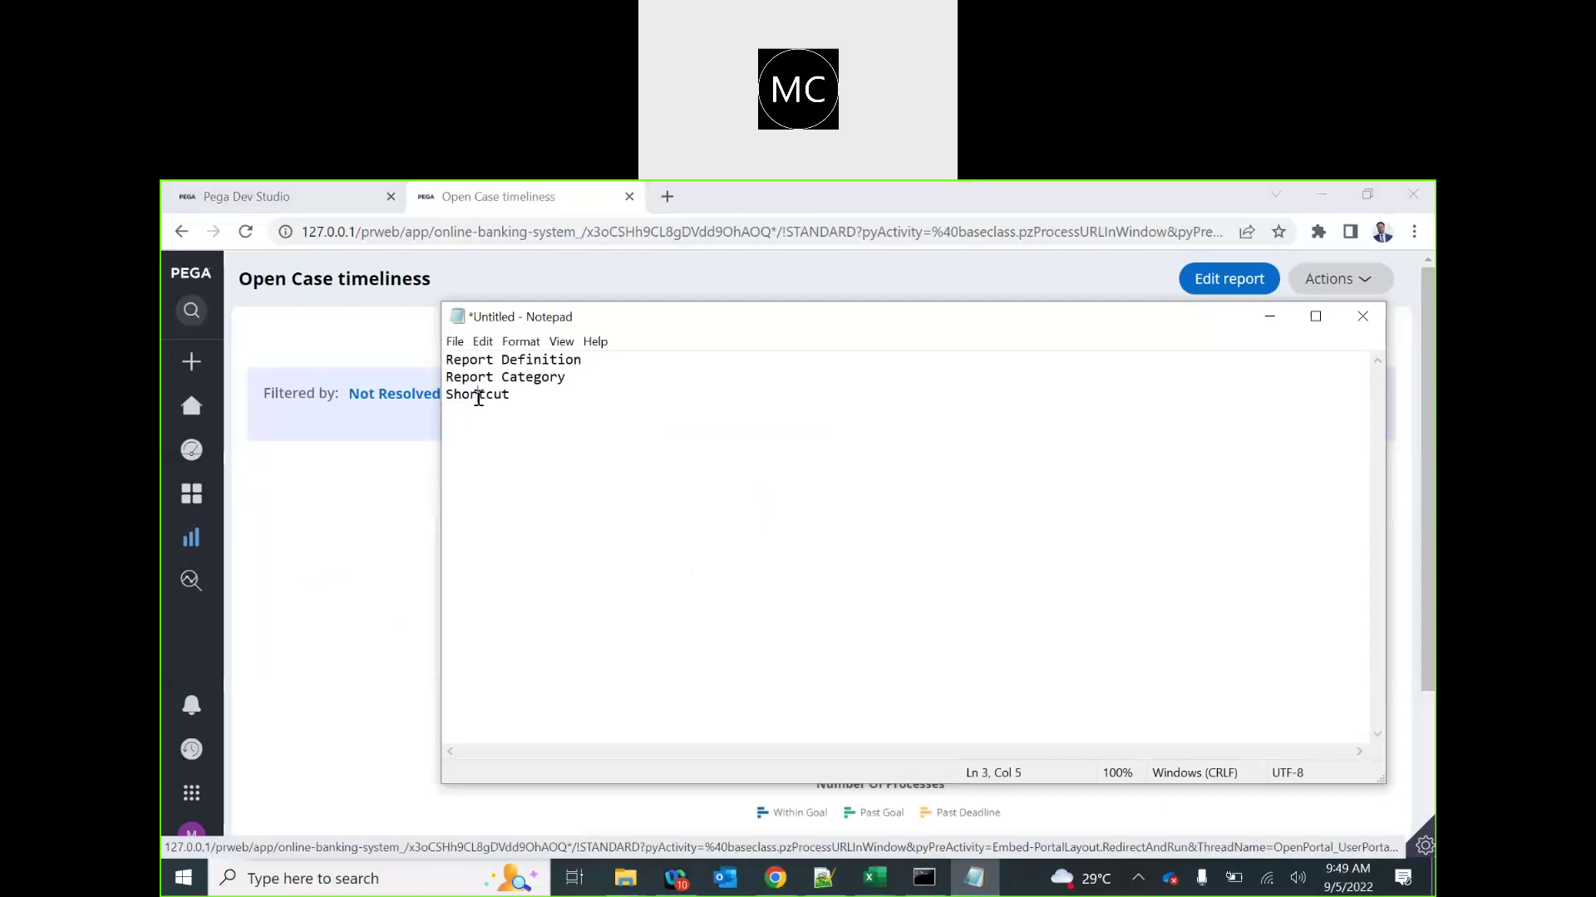
click(507, 397)
double_click(521, 359)
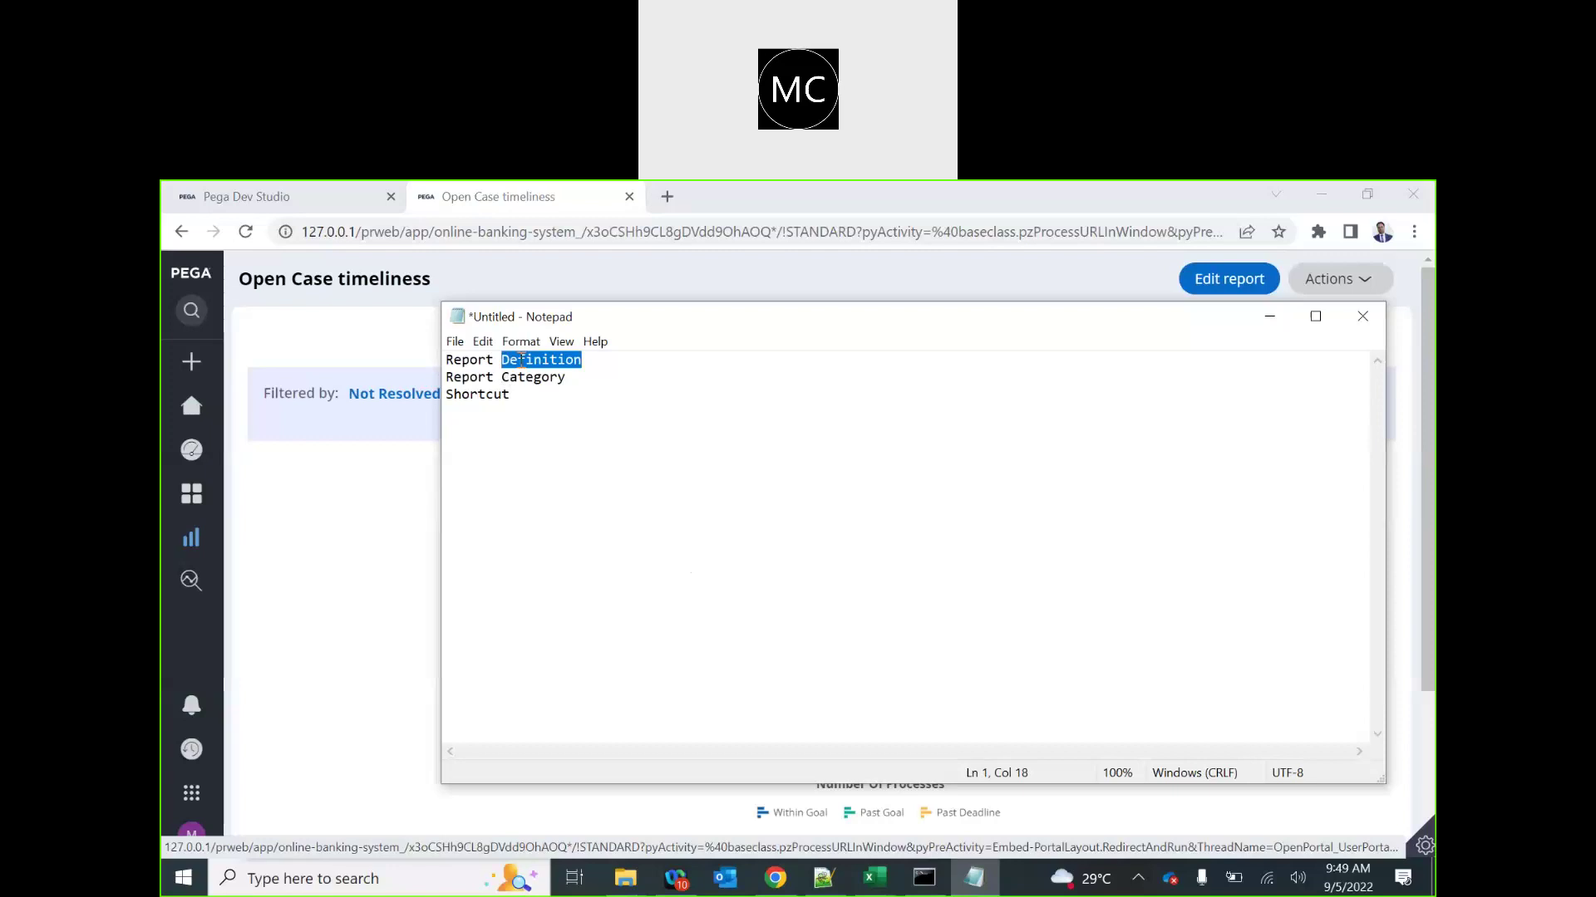
click(446, 381)
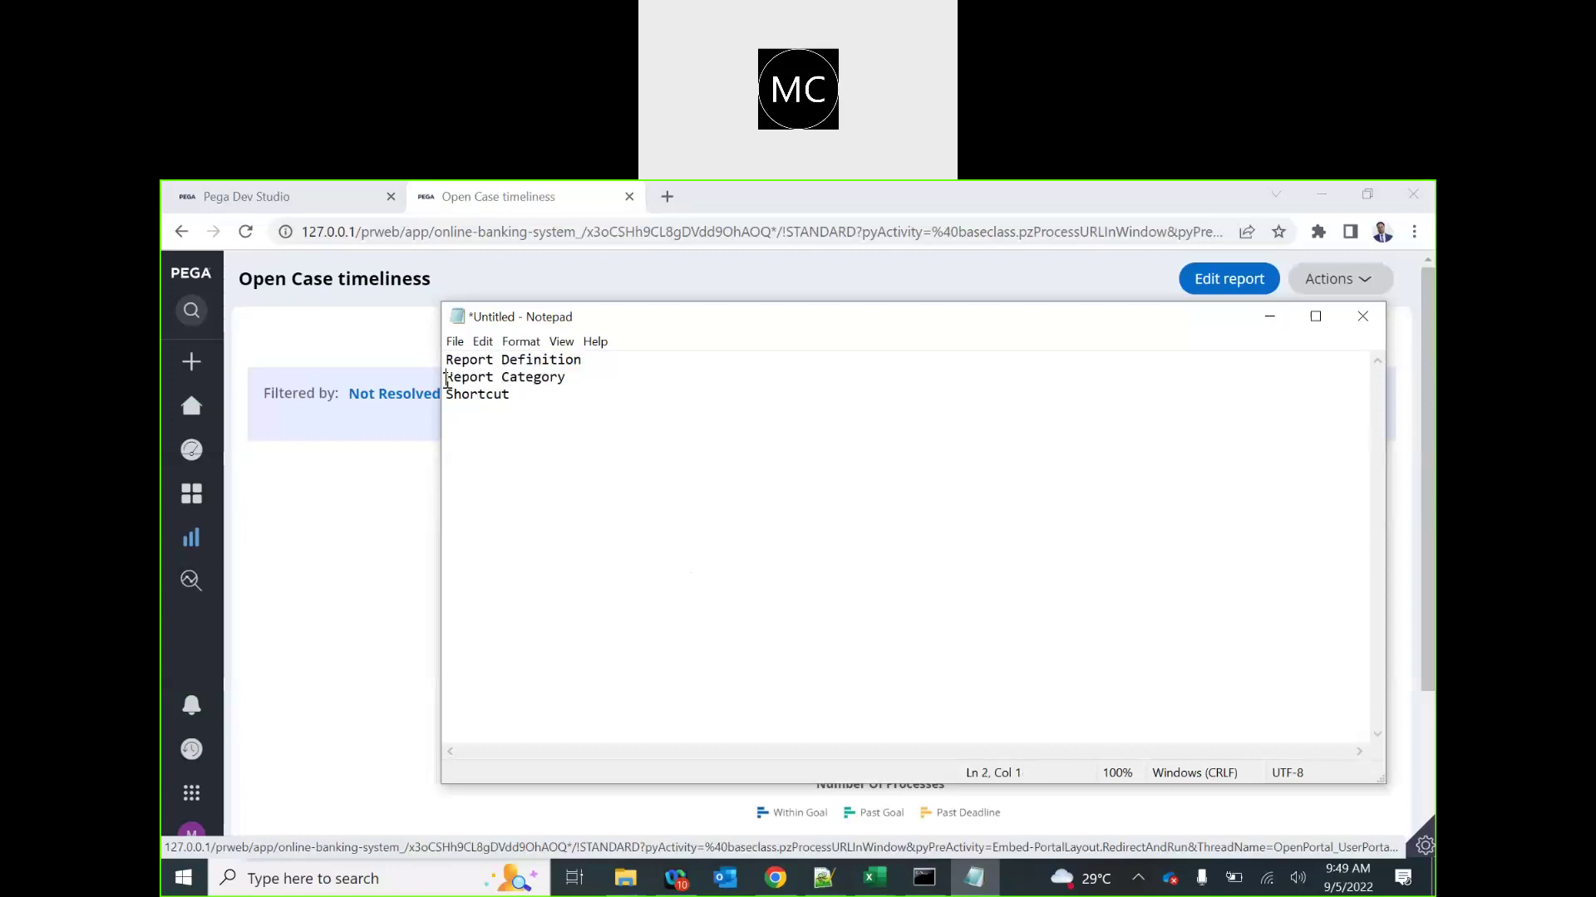
- Return to the portal in the browser, view the Open Case timeliness chart and go back to the Reports page
click(357, 465)
mouse_move(844, 591)
scroll(844, 590, down, 1)
scroll(844, 591, up, 1)
mouse_move(197, 559)
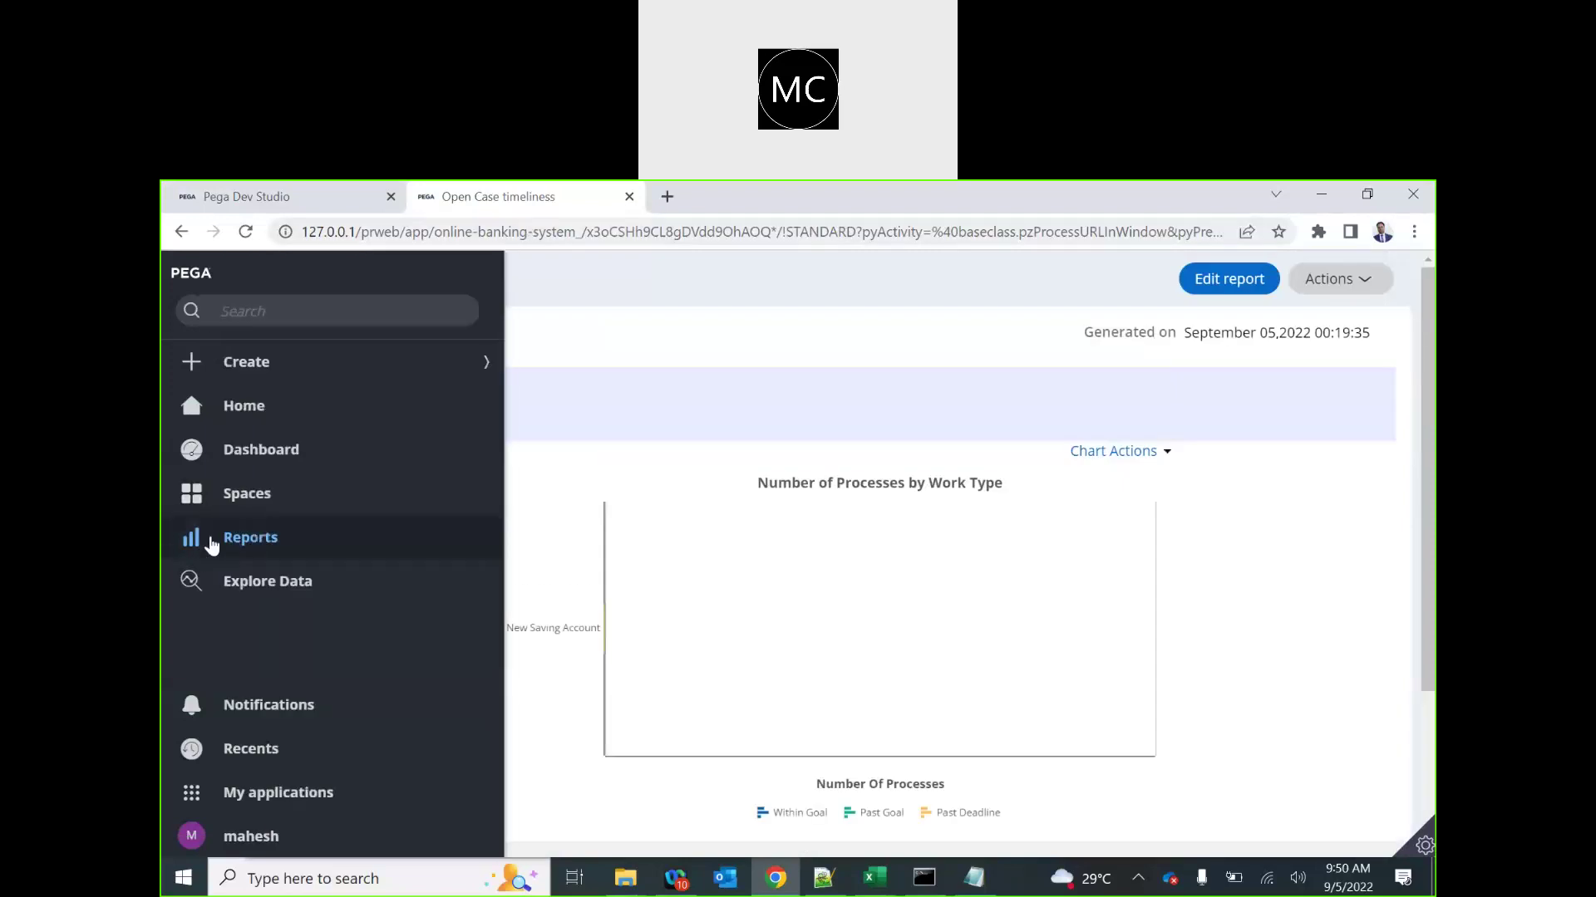
click(254, 537)
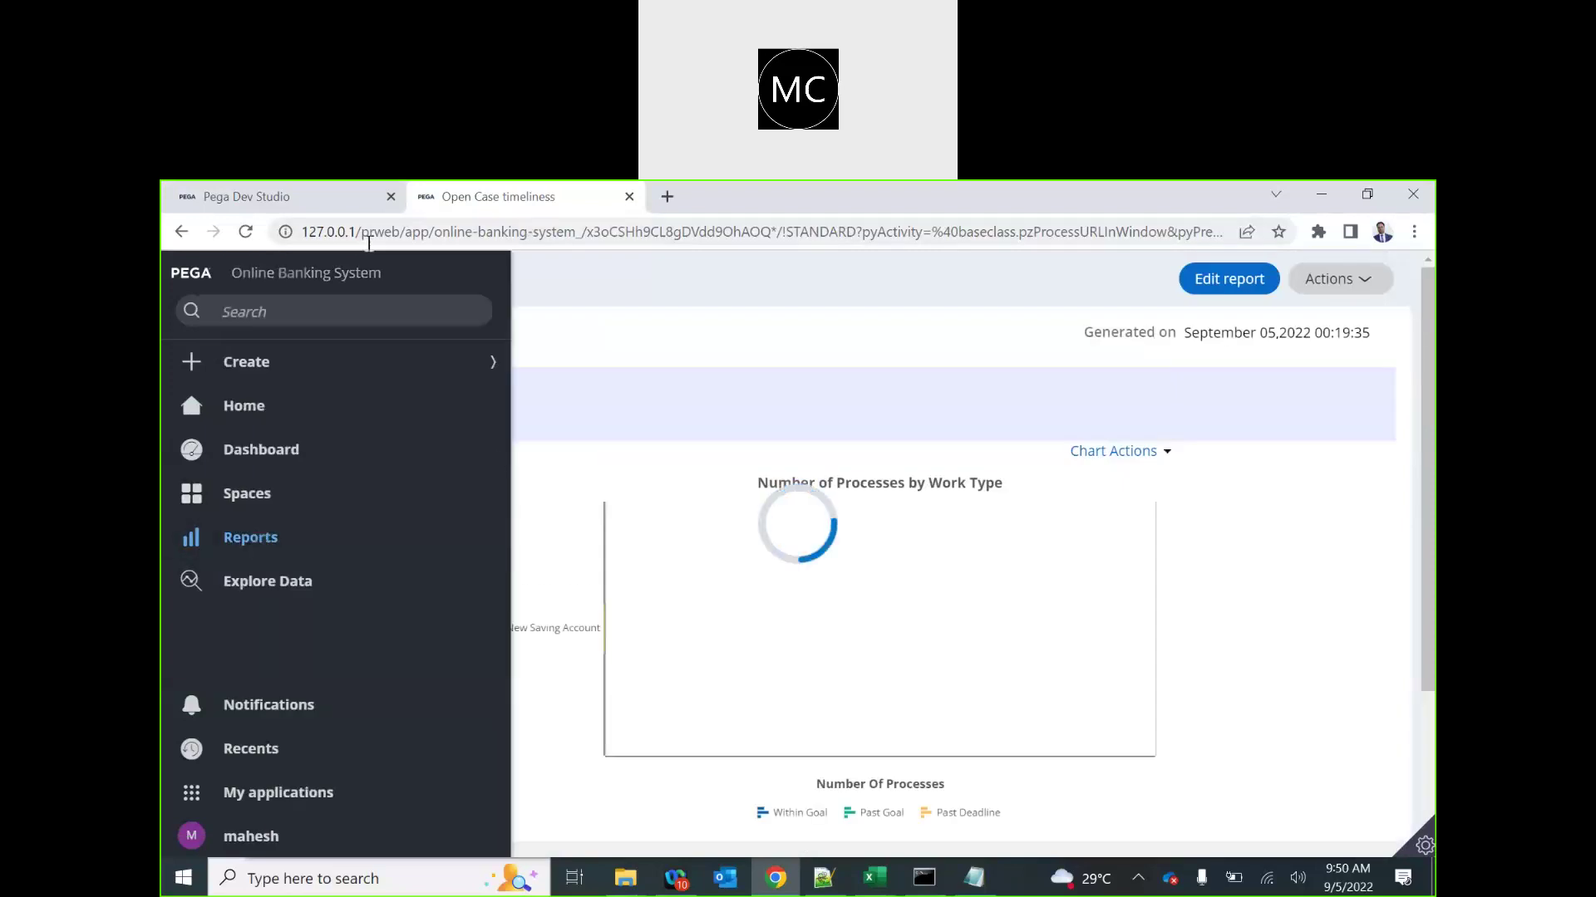
- Switch to Pega Dev Studio and start creating a new Report Definition record
click(291, 197)
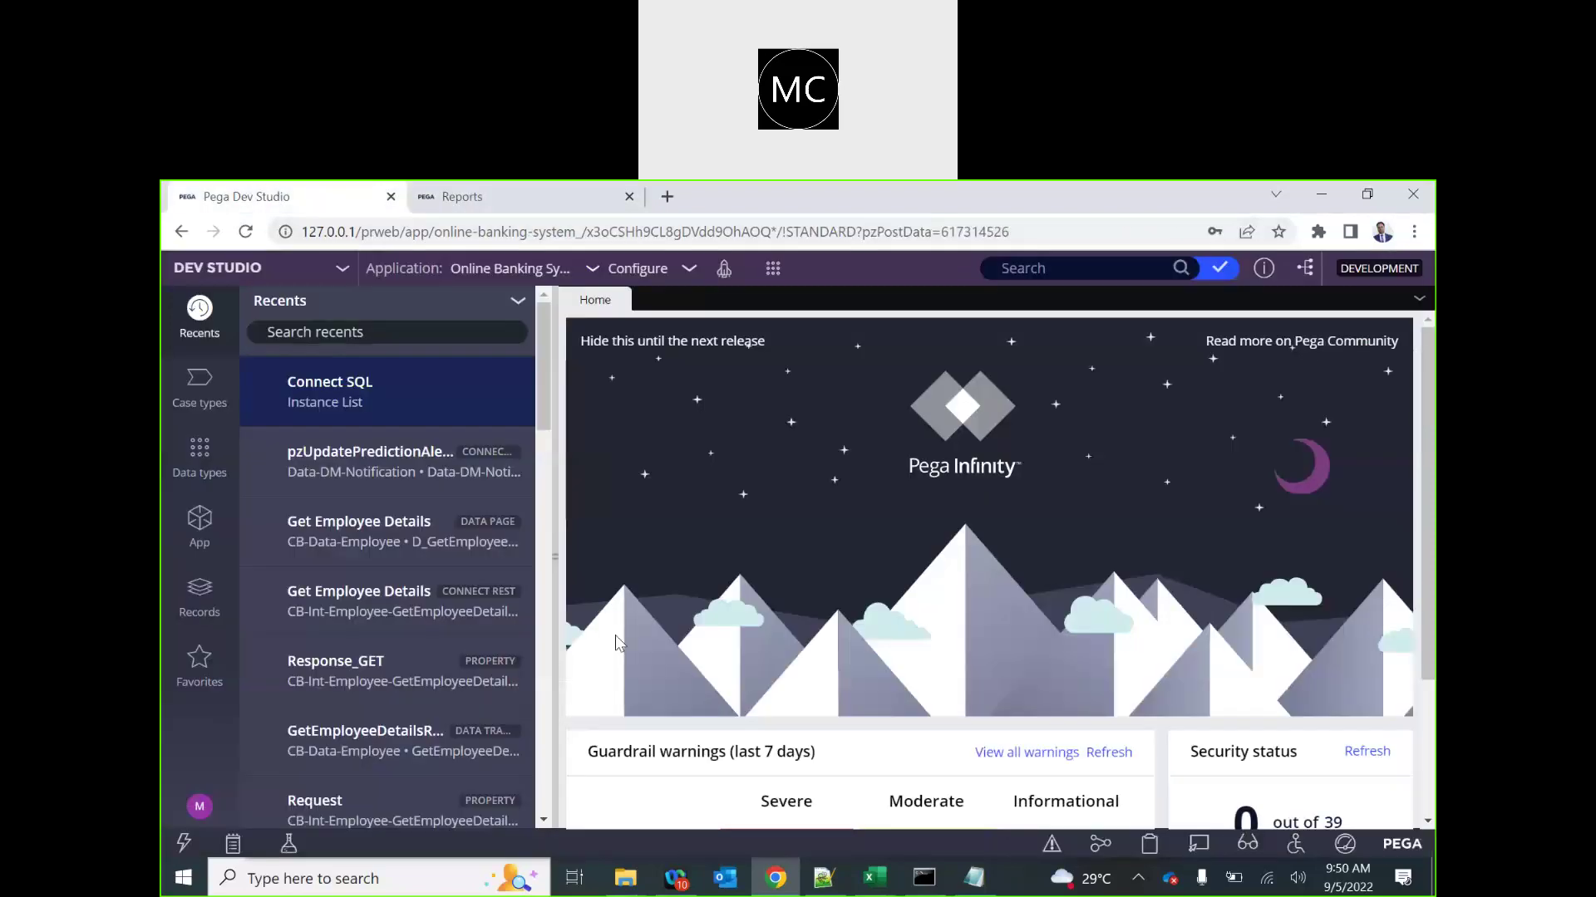
click(196, 602)
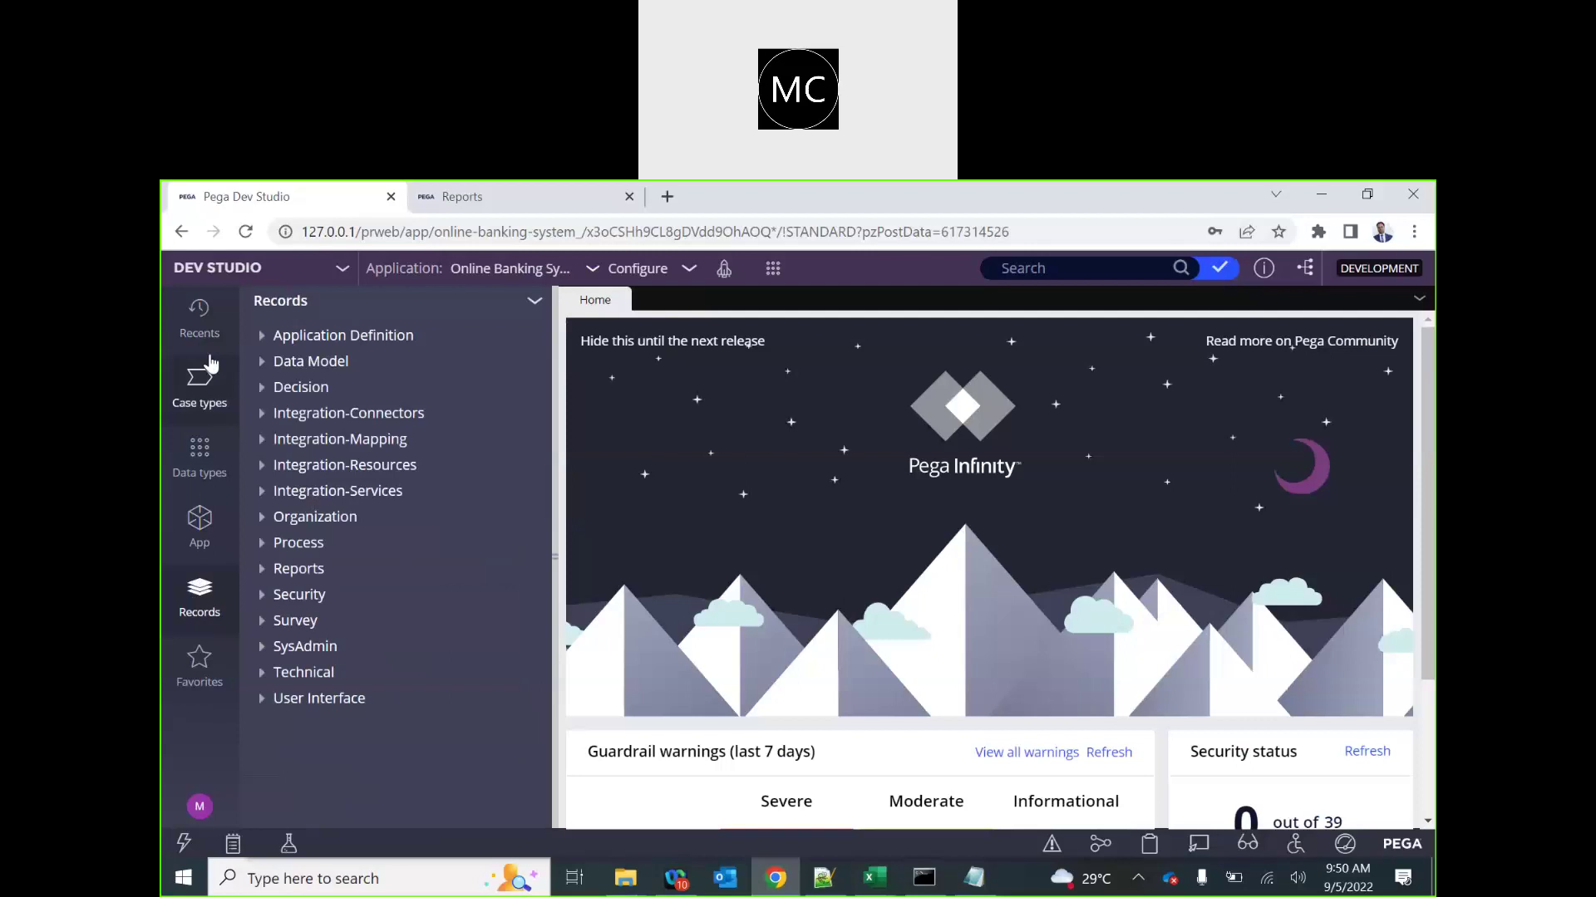
click(772, 269)
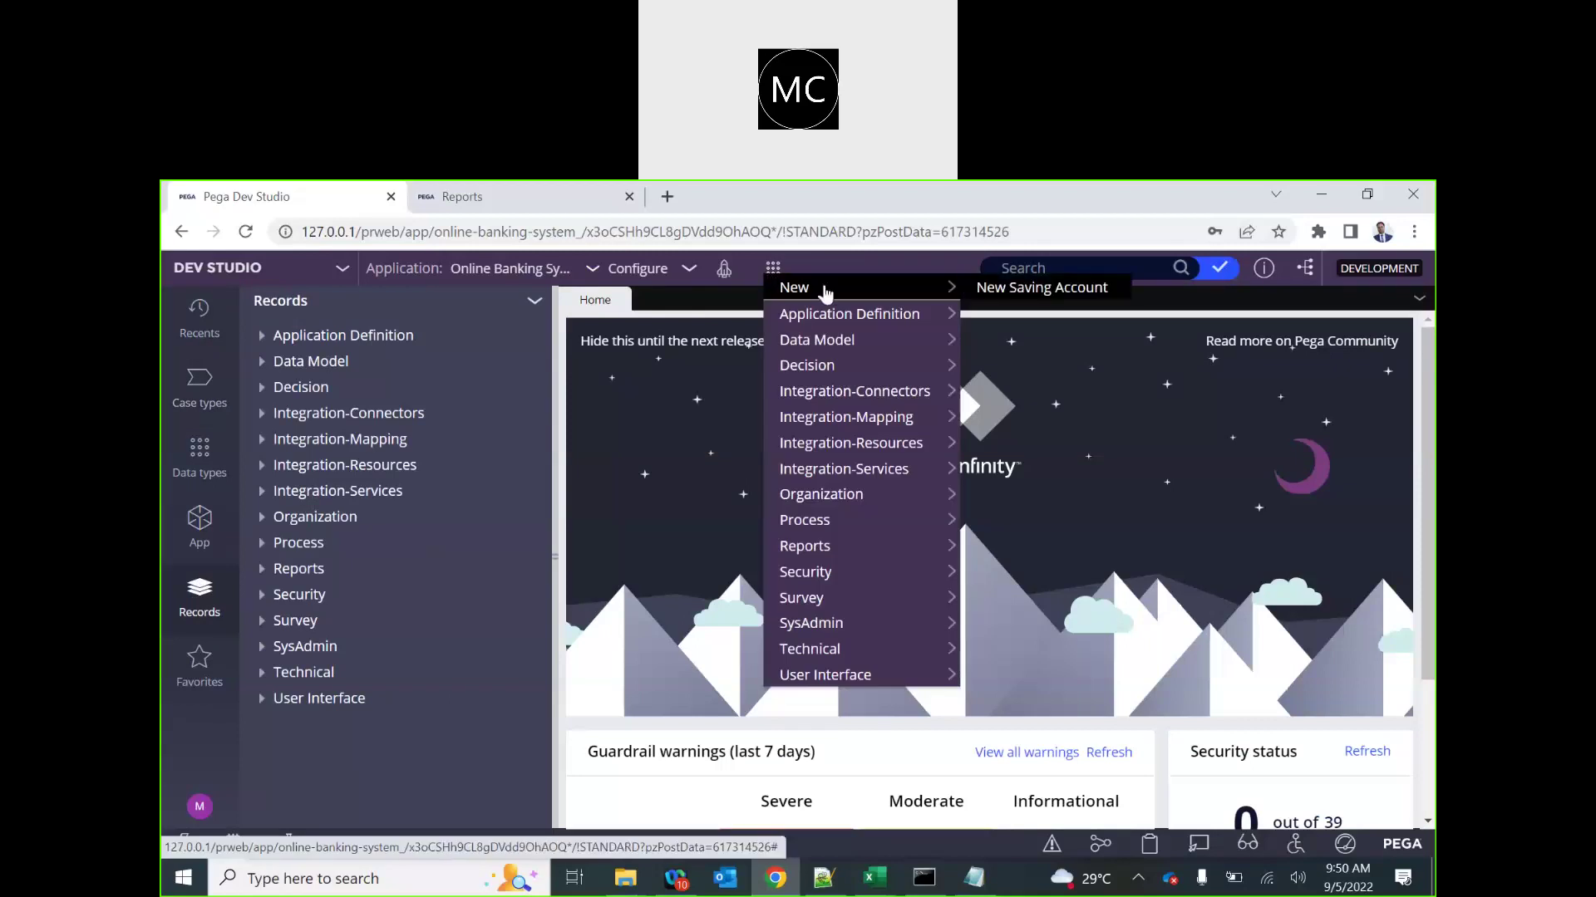
mouse_move(847, 542)
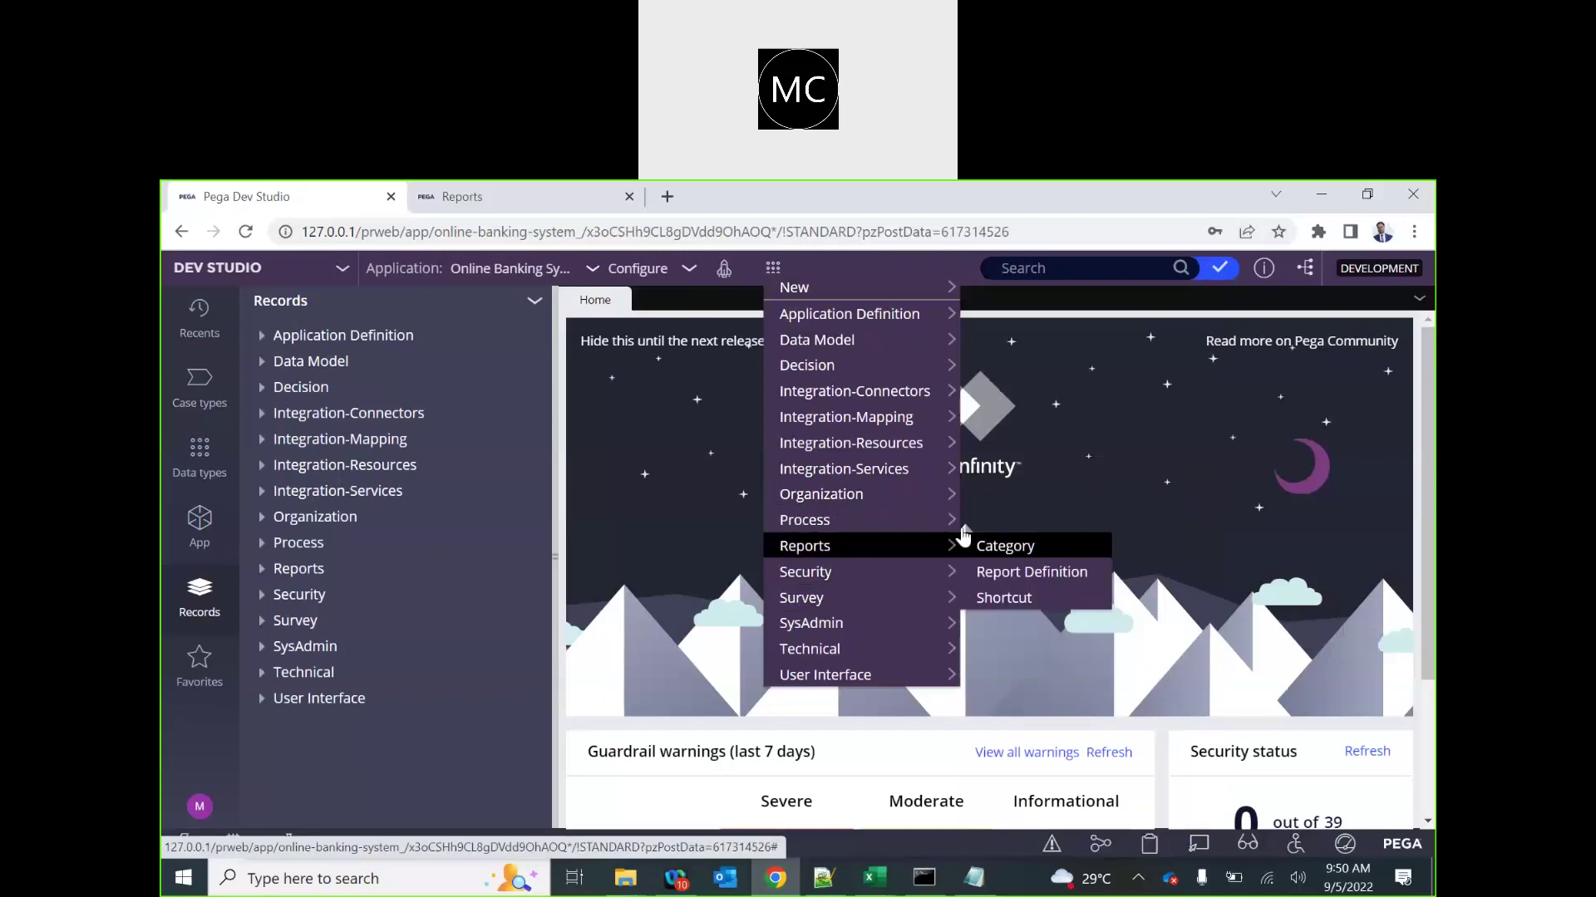
click(1024, 571)
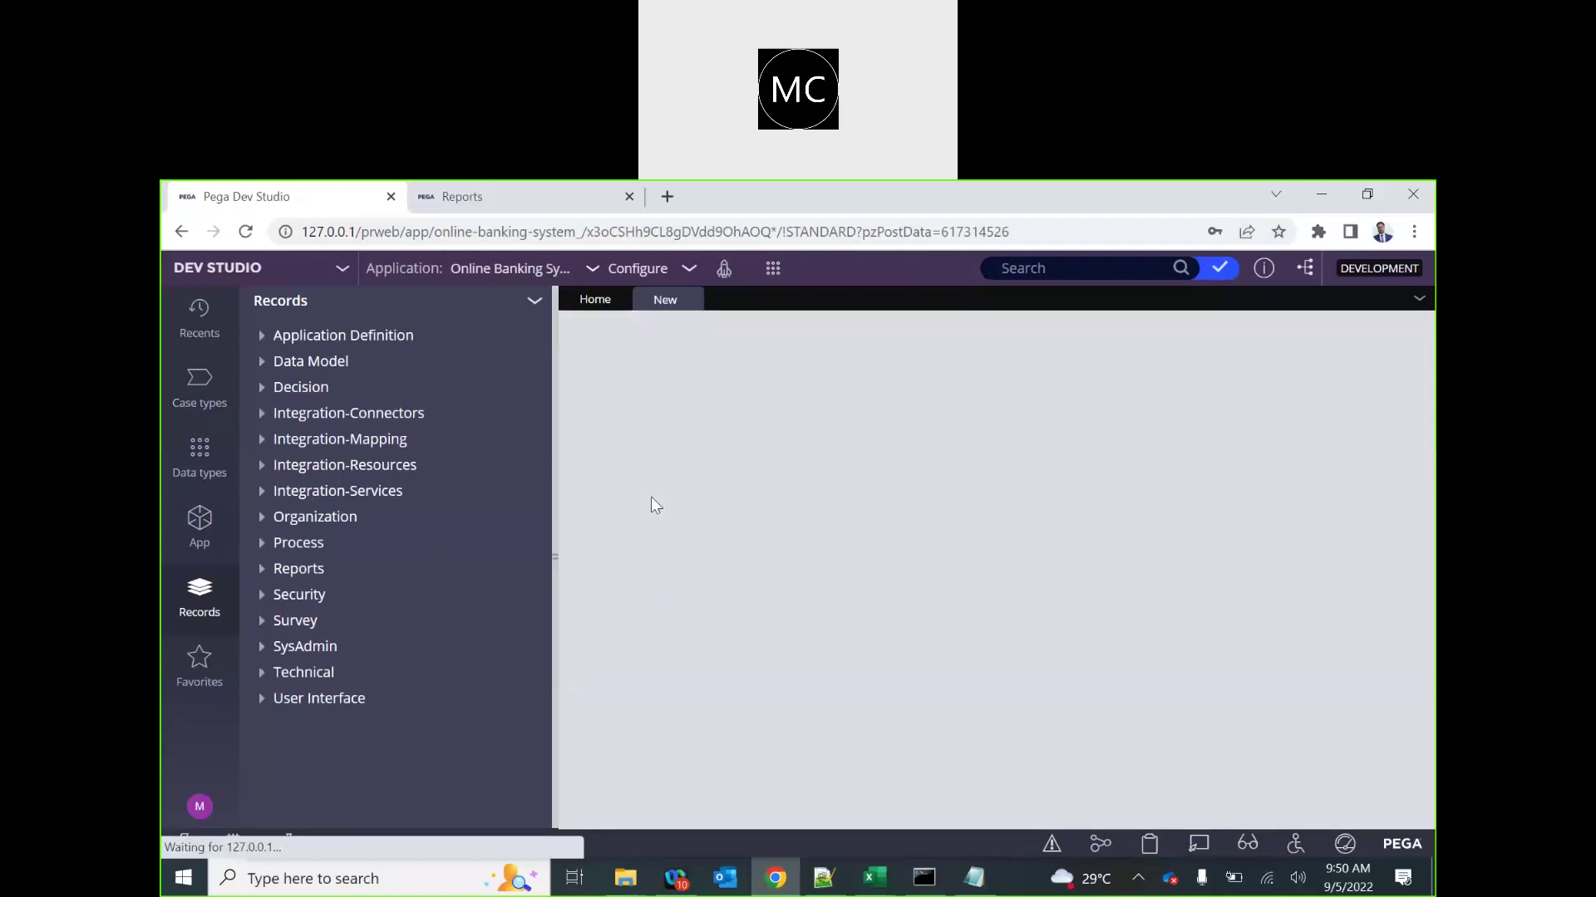
- Label the new report definition "All Accounts in Pre Month"
click(650, 470)
text(QAll)
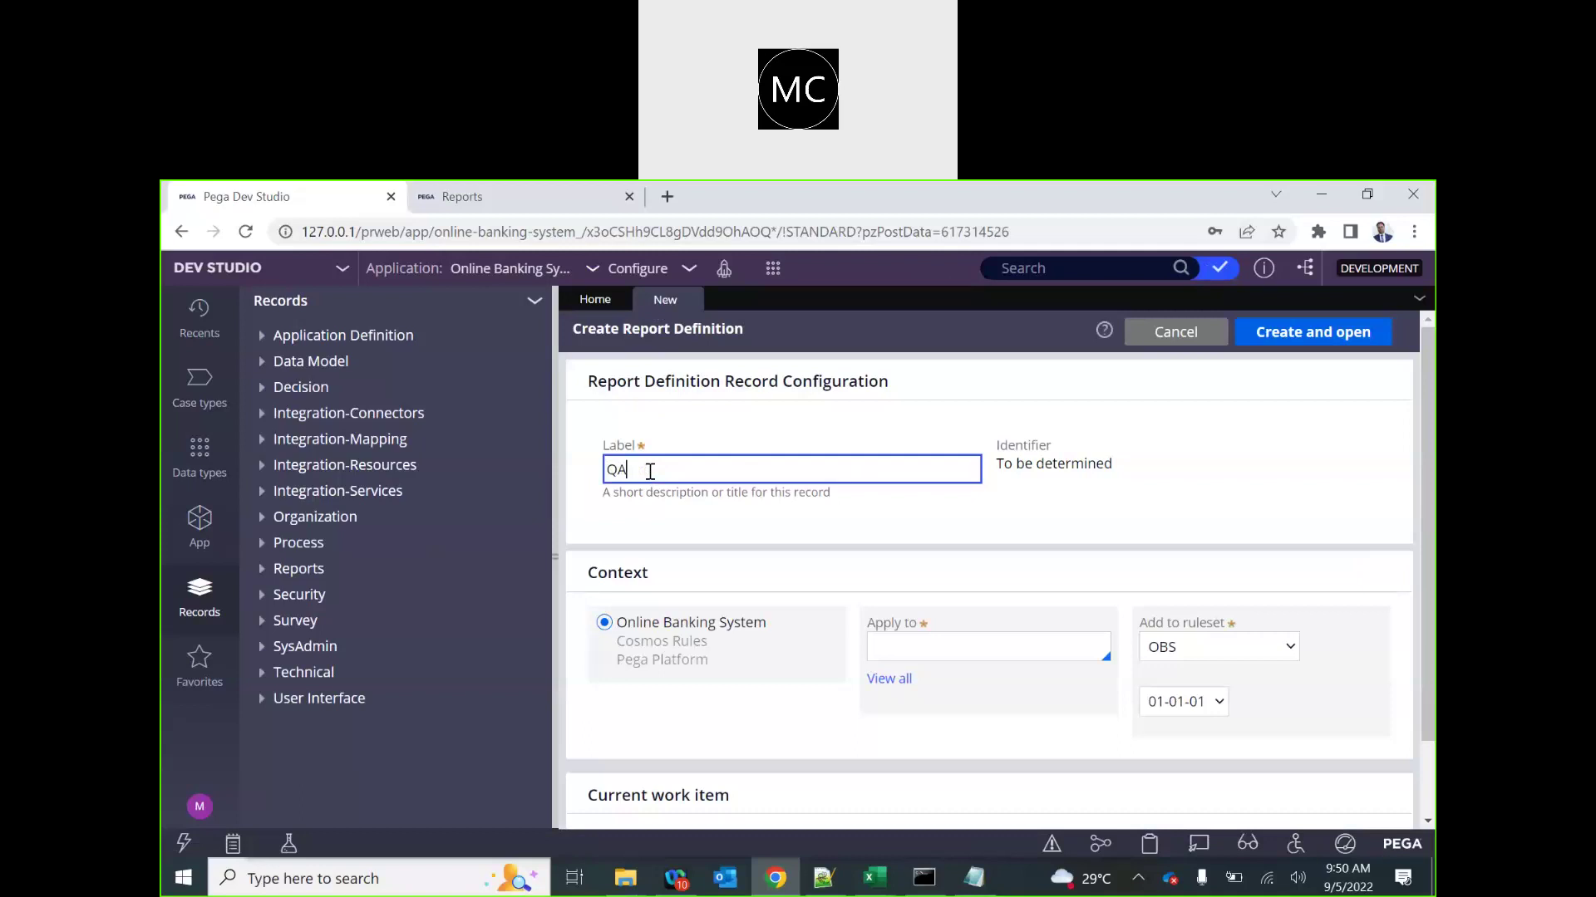
key(BackSpace)
key(BackSpace)
key(BackSpace)
key(BackSpace)
key(BackSpace)
text(All Accounts in Pre Month)
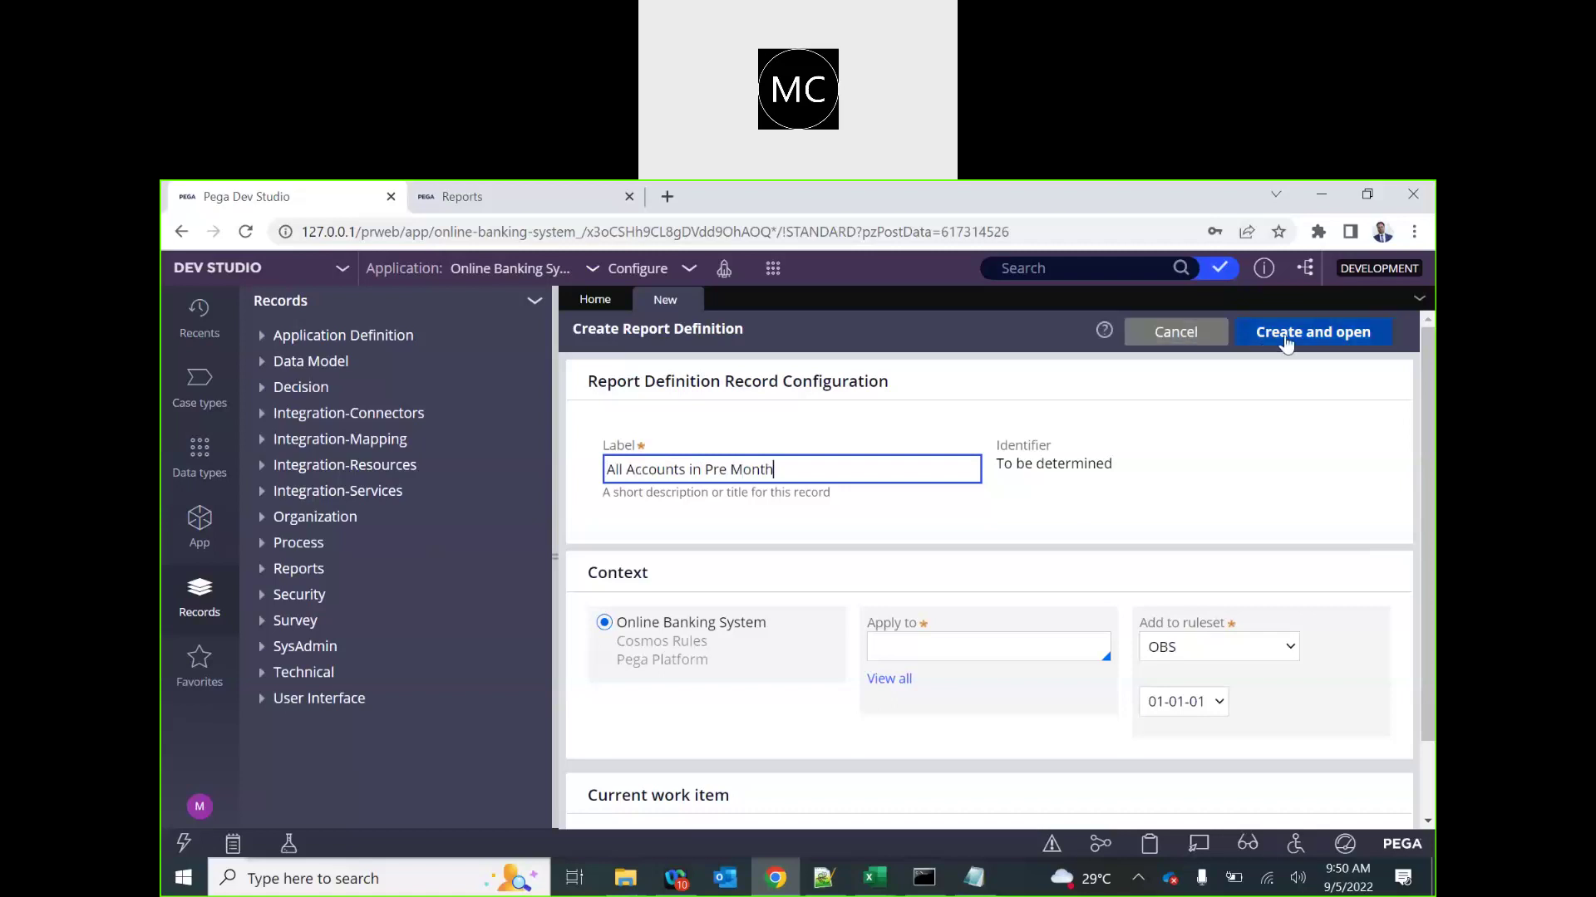
- Apply the report definition to the CB-Data-Account class, then create and open the record
click(907, 641)
text(Data)
key(BackSpace)
key(BackSpace)
key(BackSpace)
key(BackSpace)
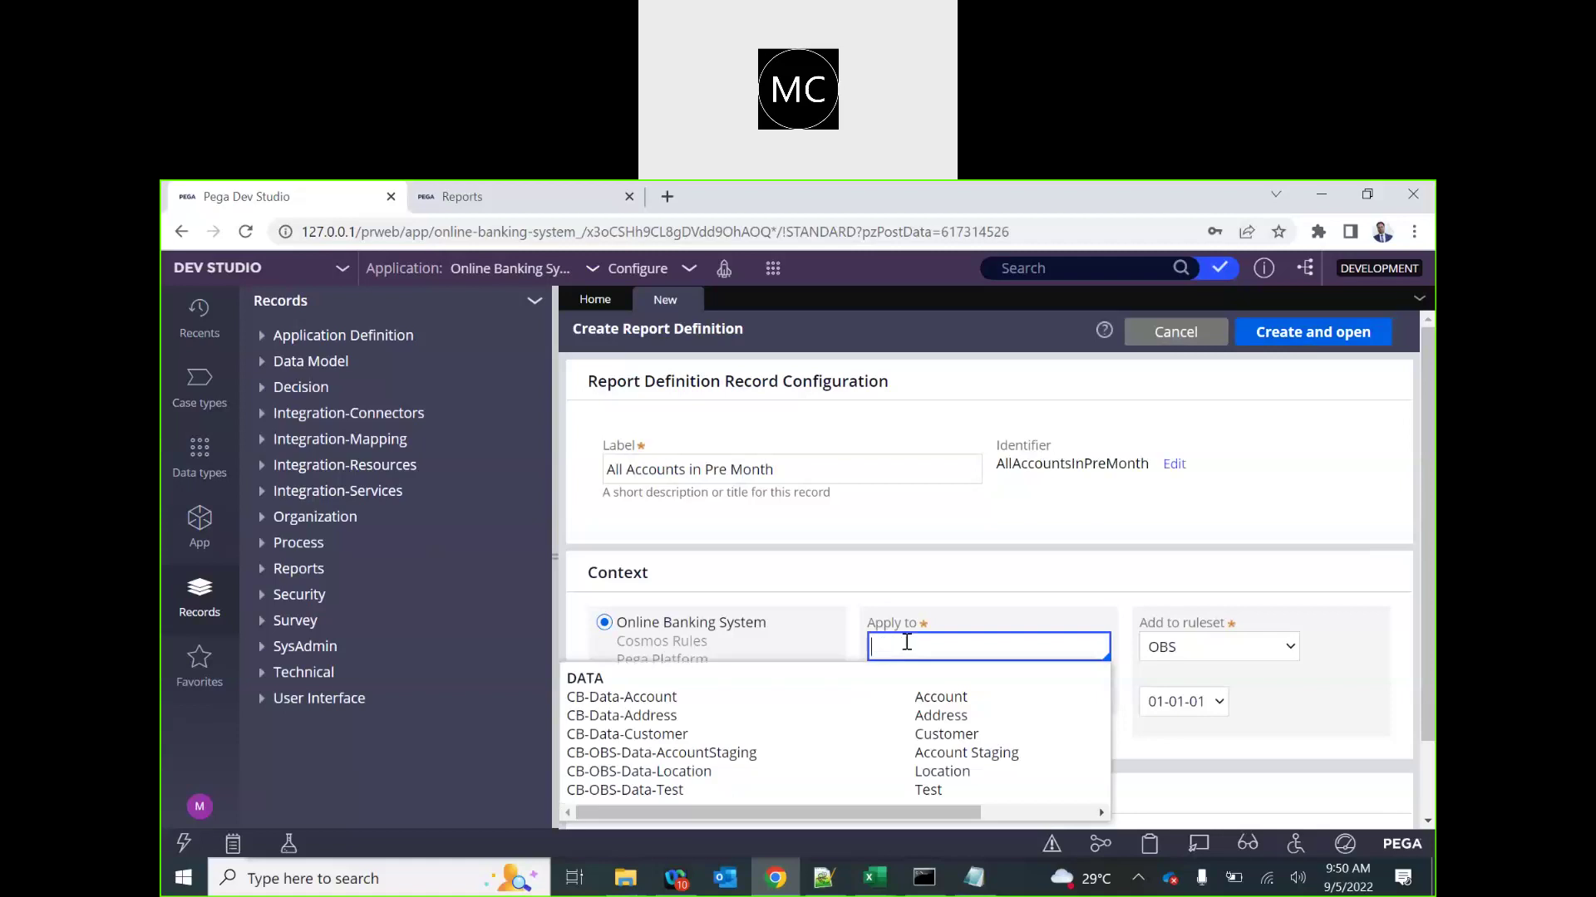
key(Down)
key(Down)
scroll(905, 641, down, 1)
key(Down)
key(Return)
scroll(1137, 517, up, 1)
click(1311, 331)
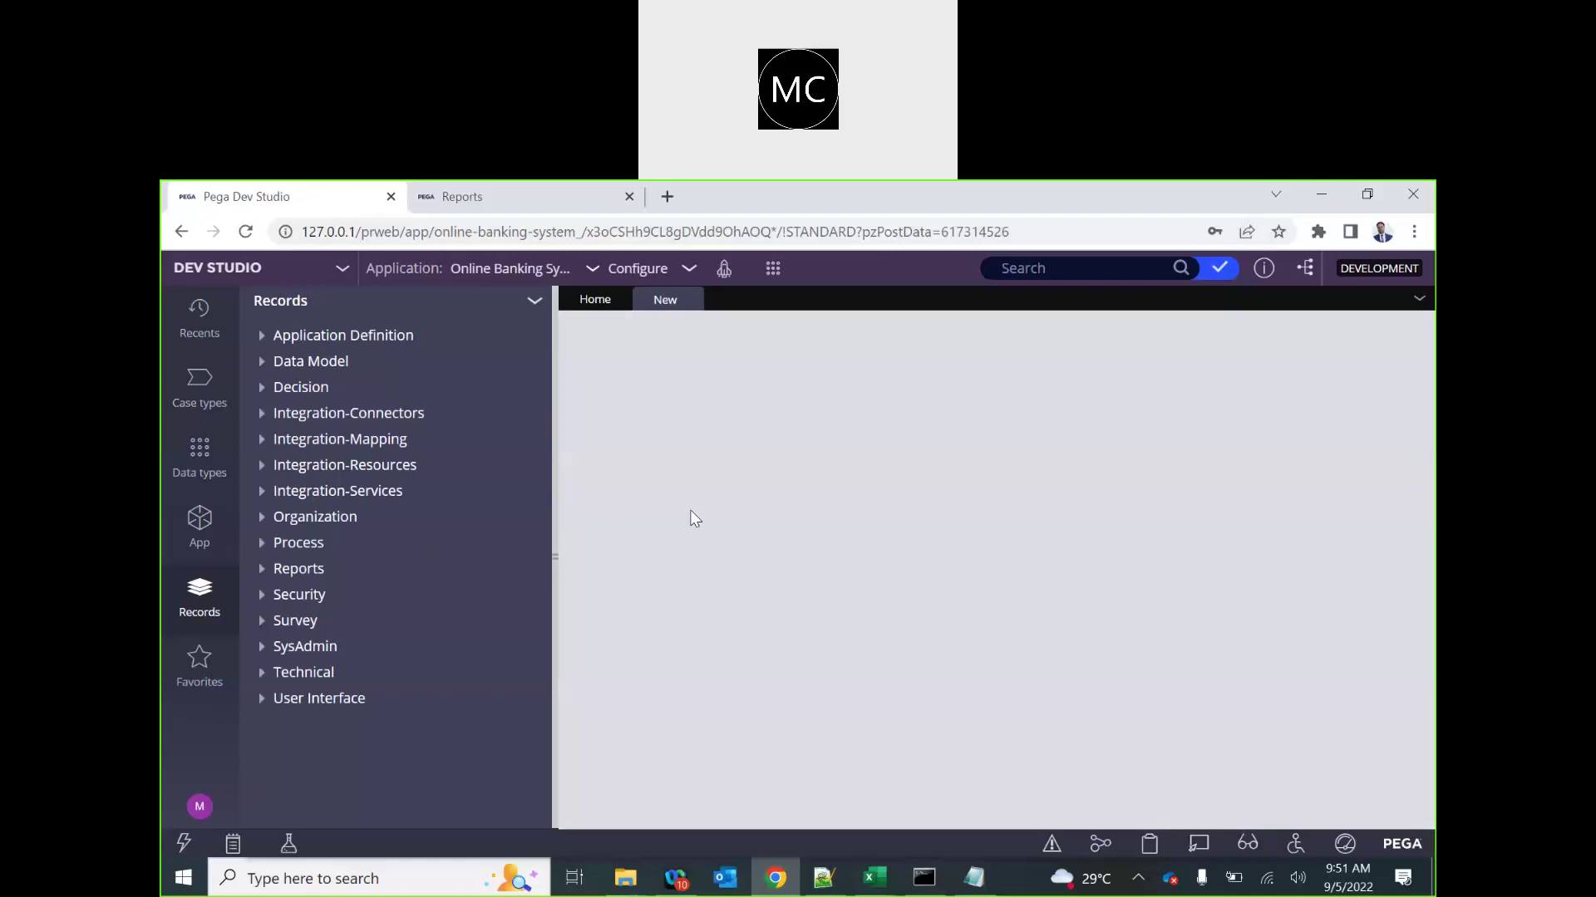
- Collapse the explorer pane and set the first report column's source to .AccountID
click(555, 555)
click(343, 504)
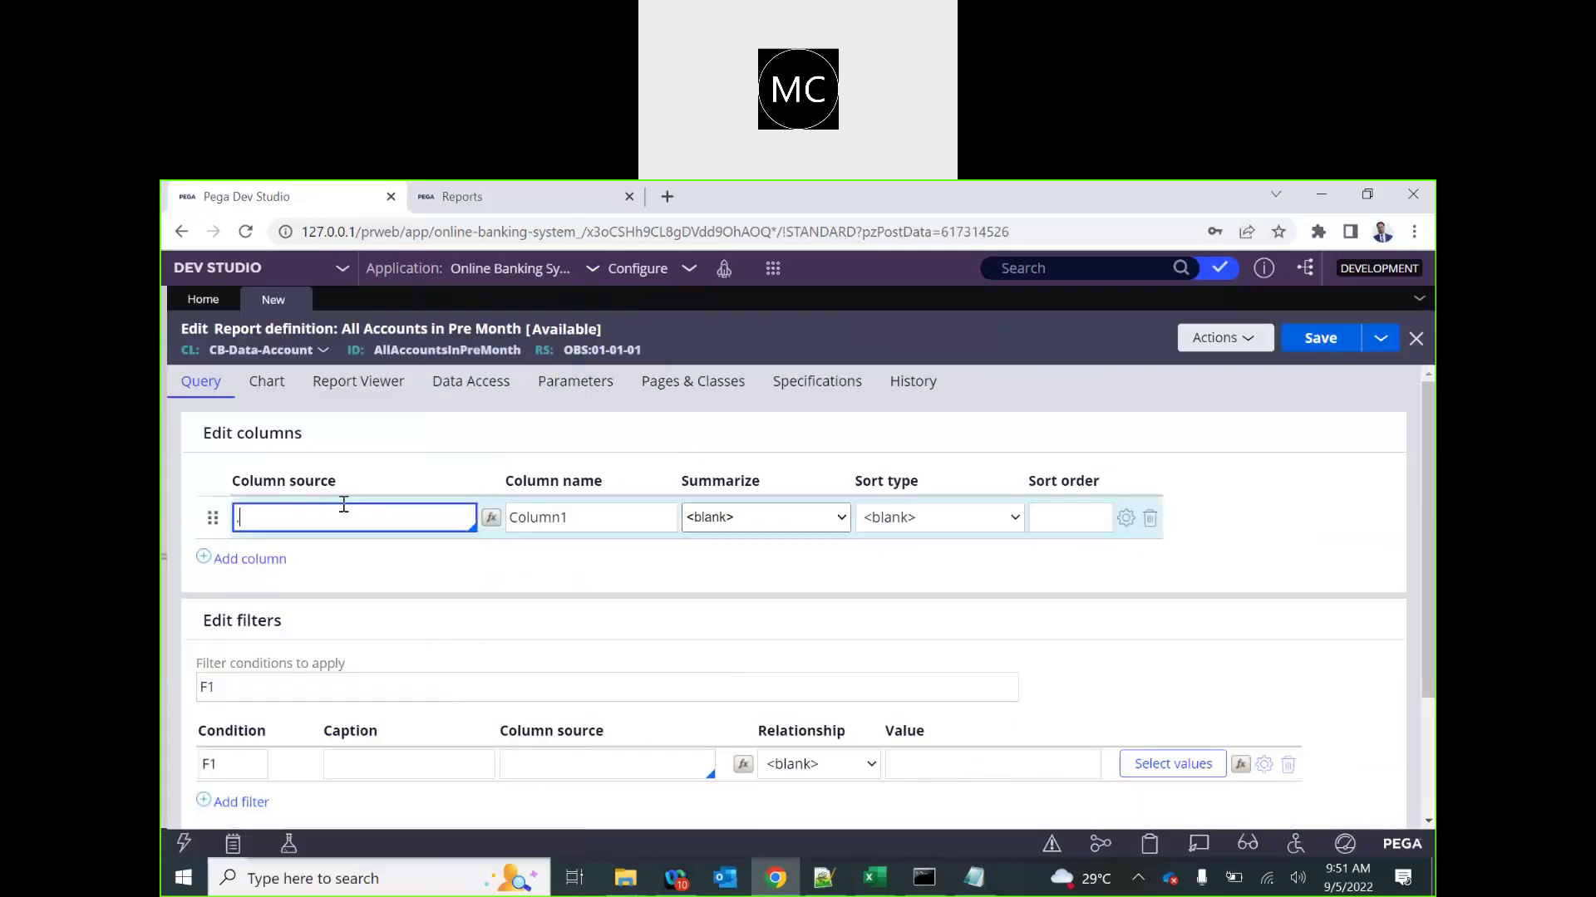
text(.)
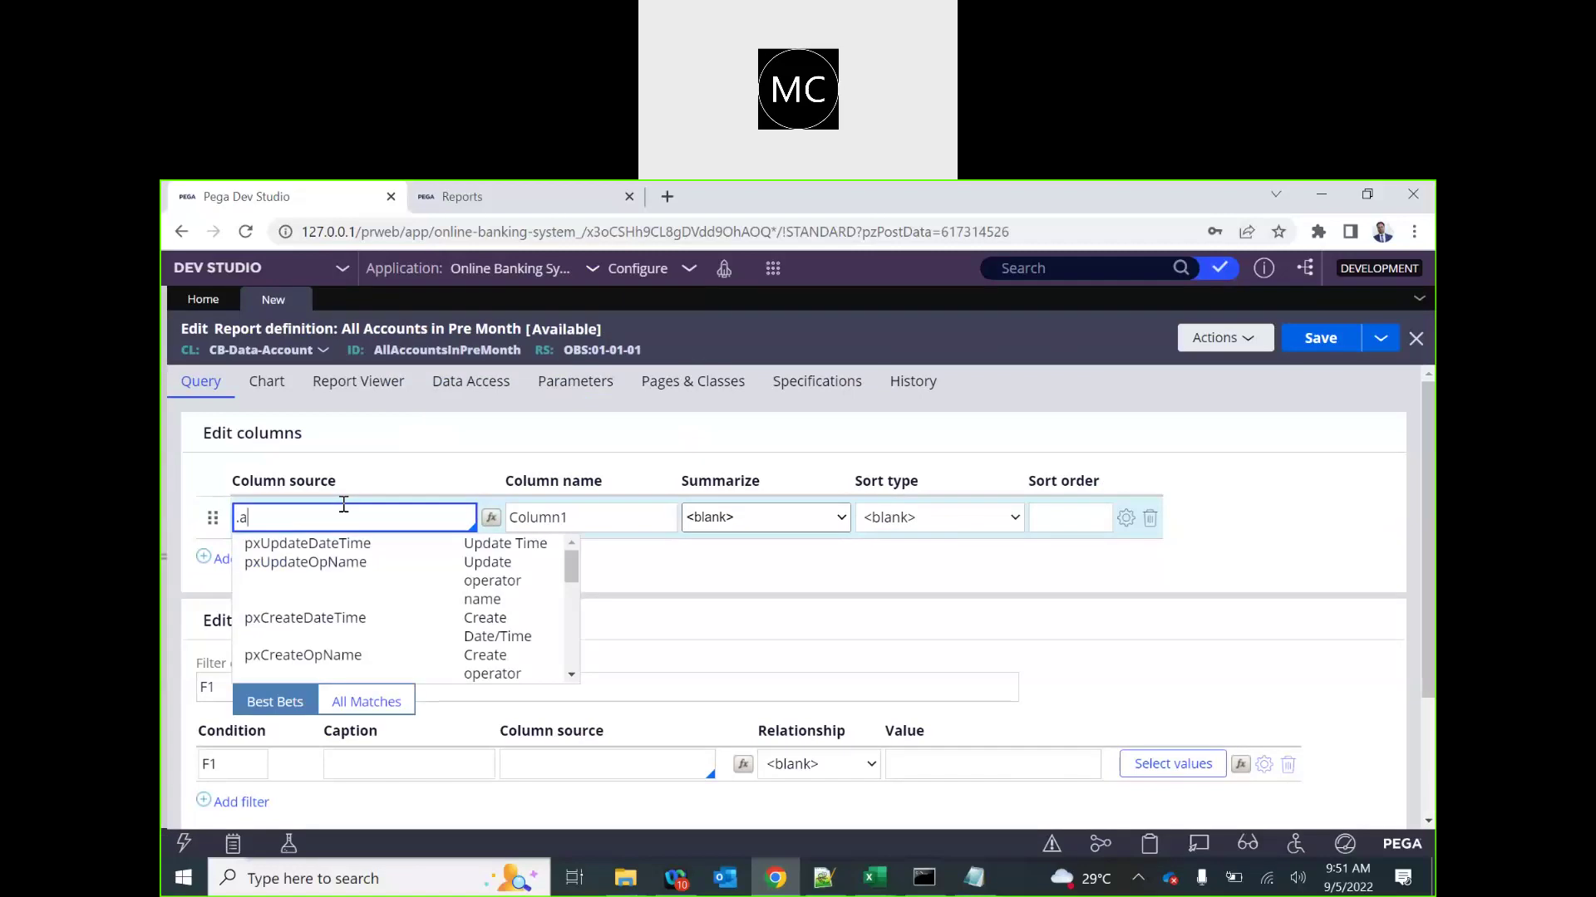
text(acc)
key(Down)
key(Tab)
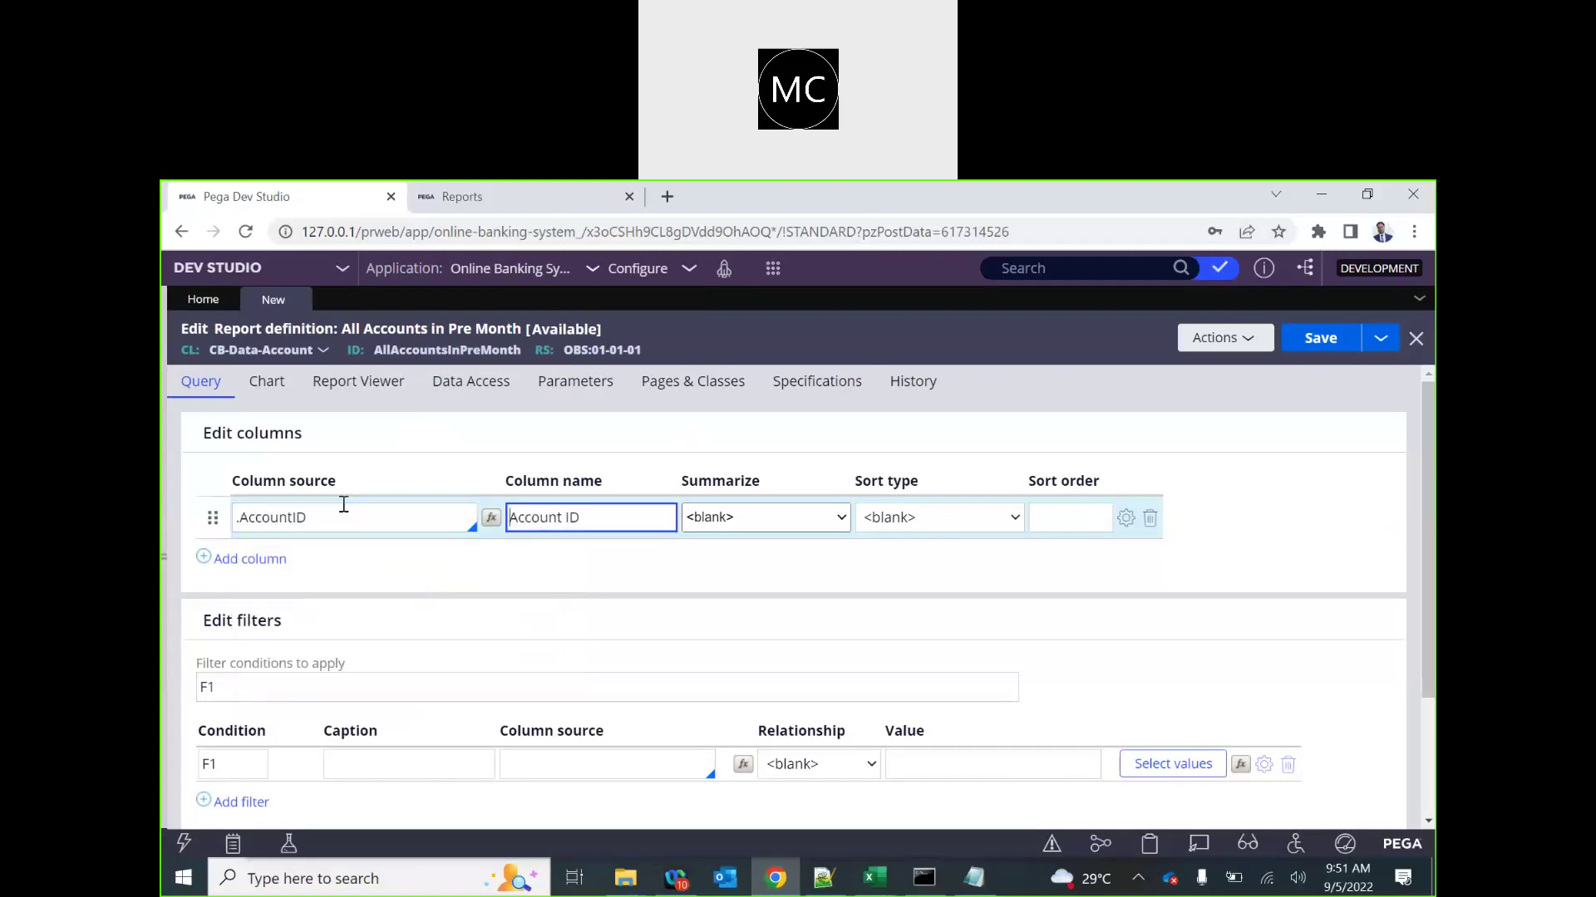
- Add a second report column with .AccountType as its source and insert an empty row below it
key(Return)
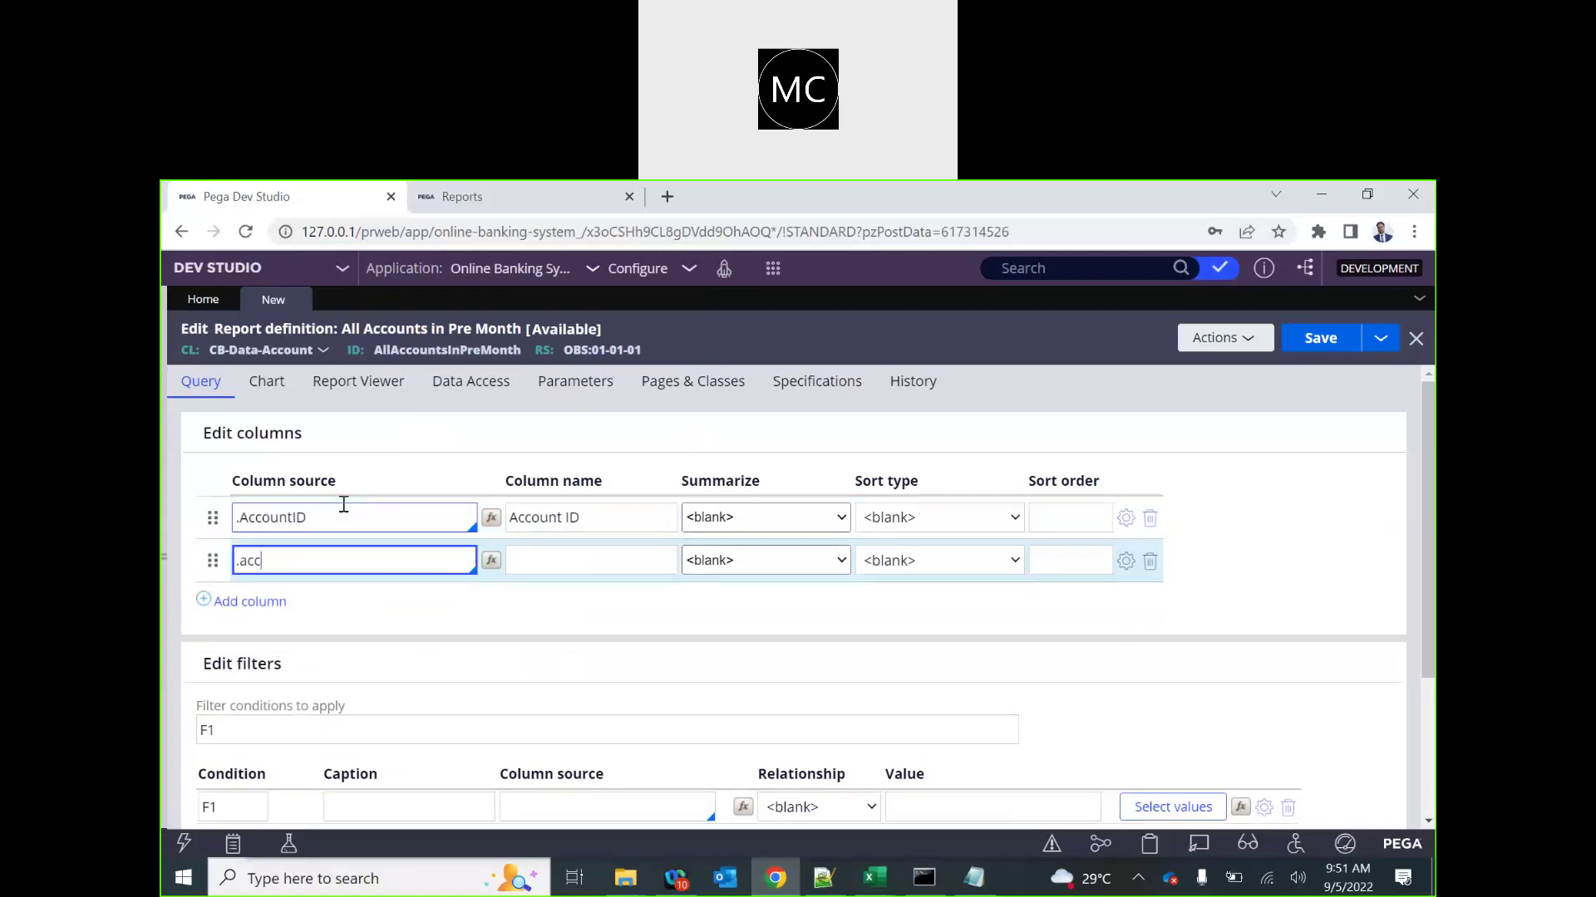
text(.acc)
key(Down)
key(Down)
key(Tab)
key(Return)
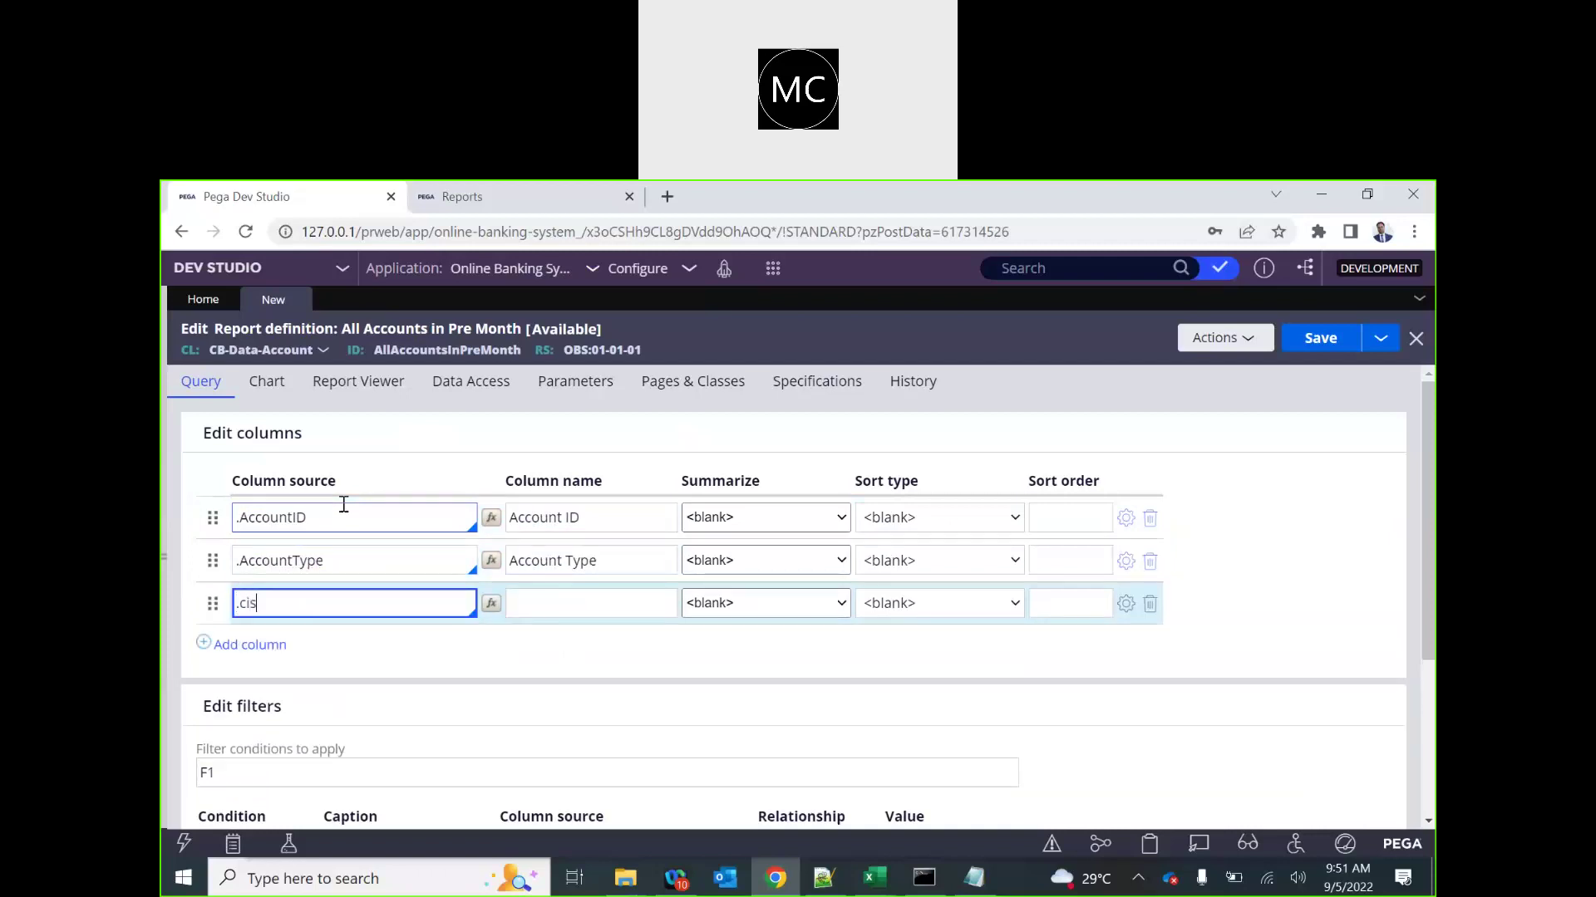
- Set the third report column's source to .CID and insert an empty column row below it
key(Down)
key(Tab)
click(296, 606)
key(Return)
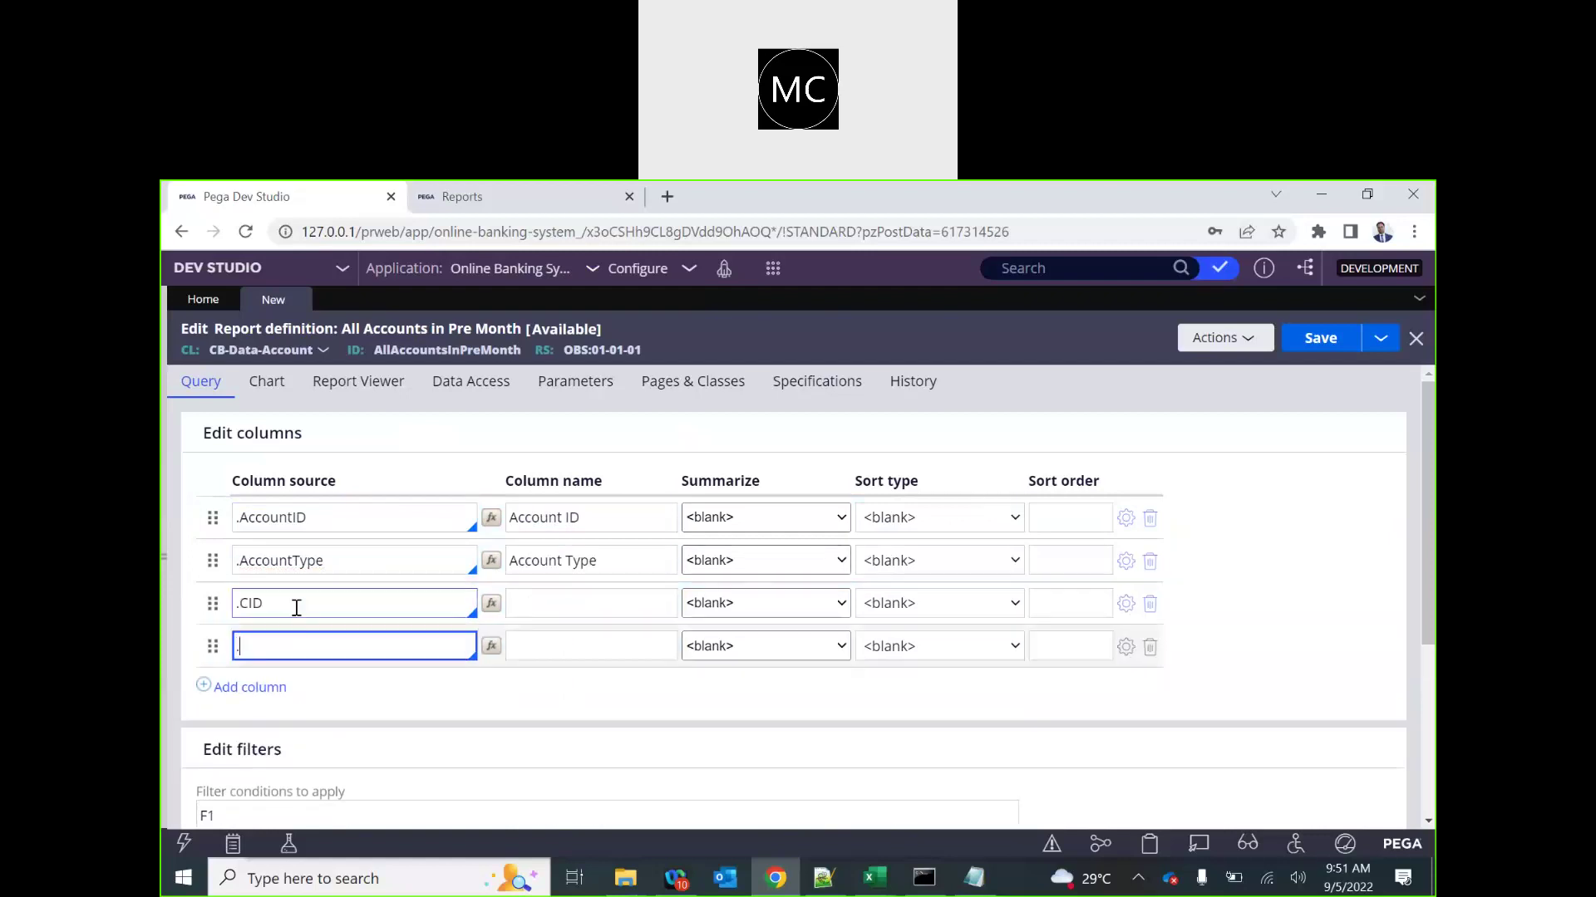
- Set the fourth report column's source to .Status and save the report definition
key(Down)
key(Down)
key(Down)
key(Down)
key(Down)
key(Down)
key(Down)
key(Down)
key(Down)
key(Down)
key(Down)
key(Down)
key(Down)
key(Down)
key(Down)
key(Down)
key(Down)
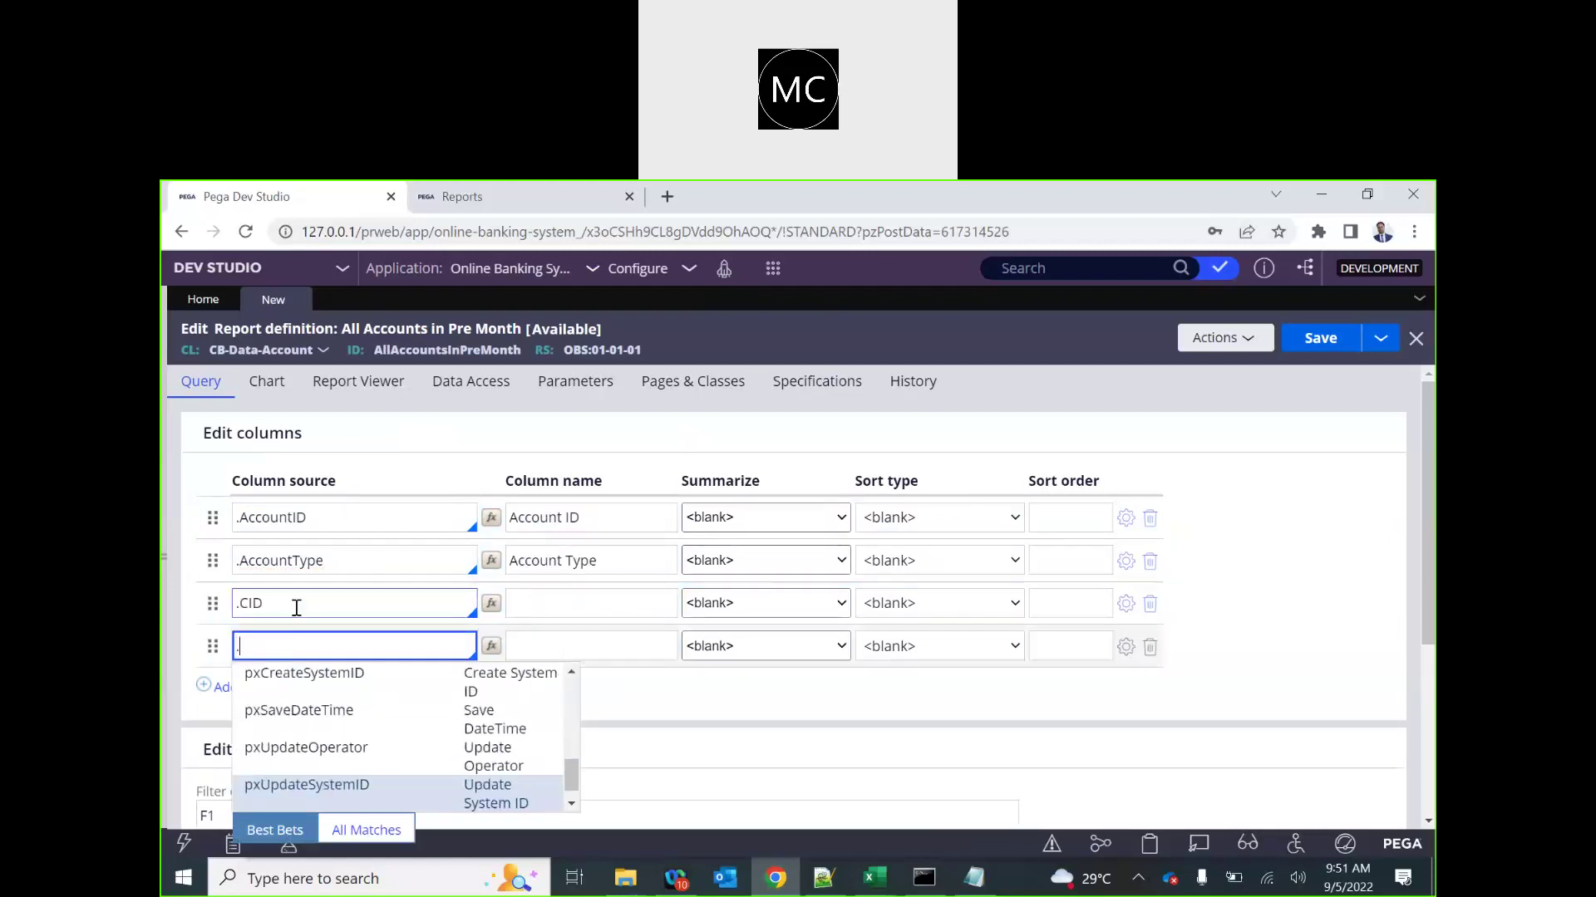
key(Down)
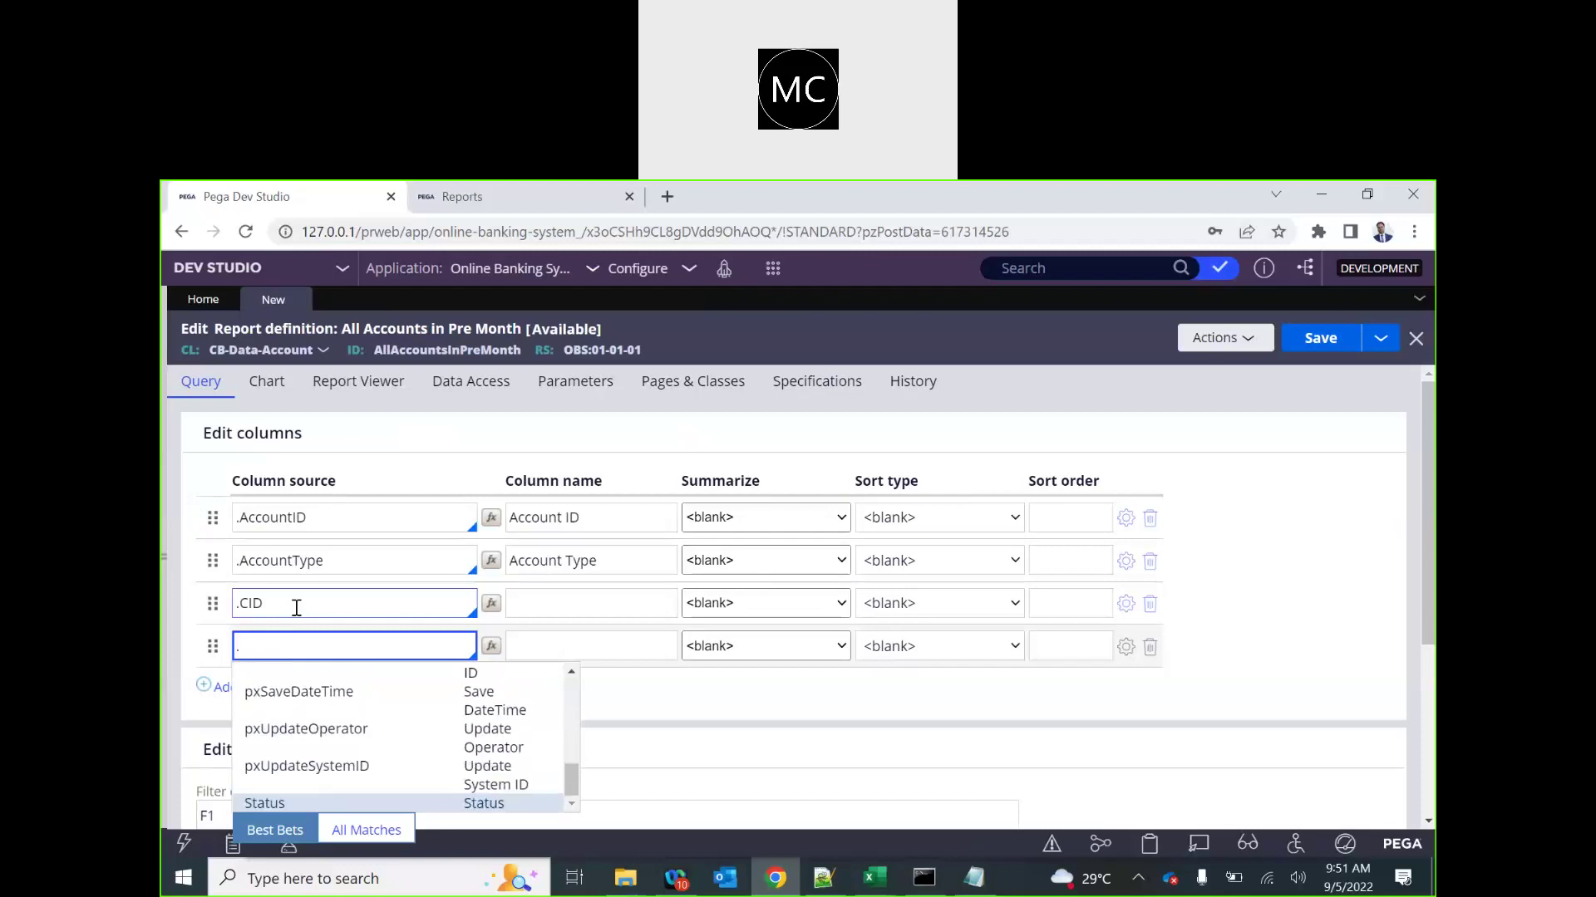
key(Return)
click(1321, 338)
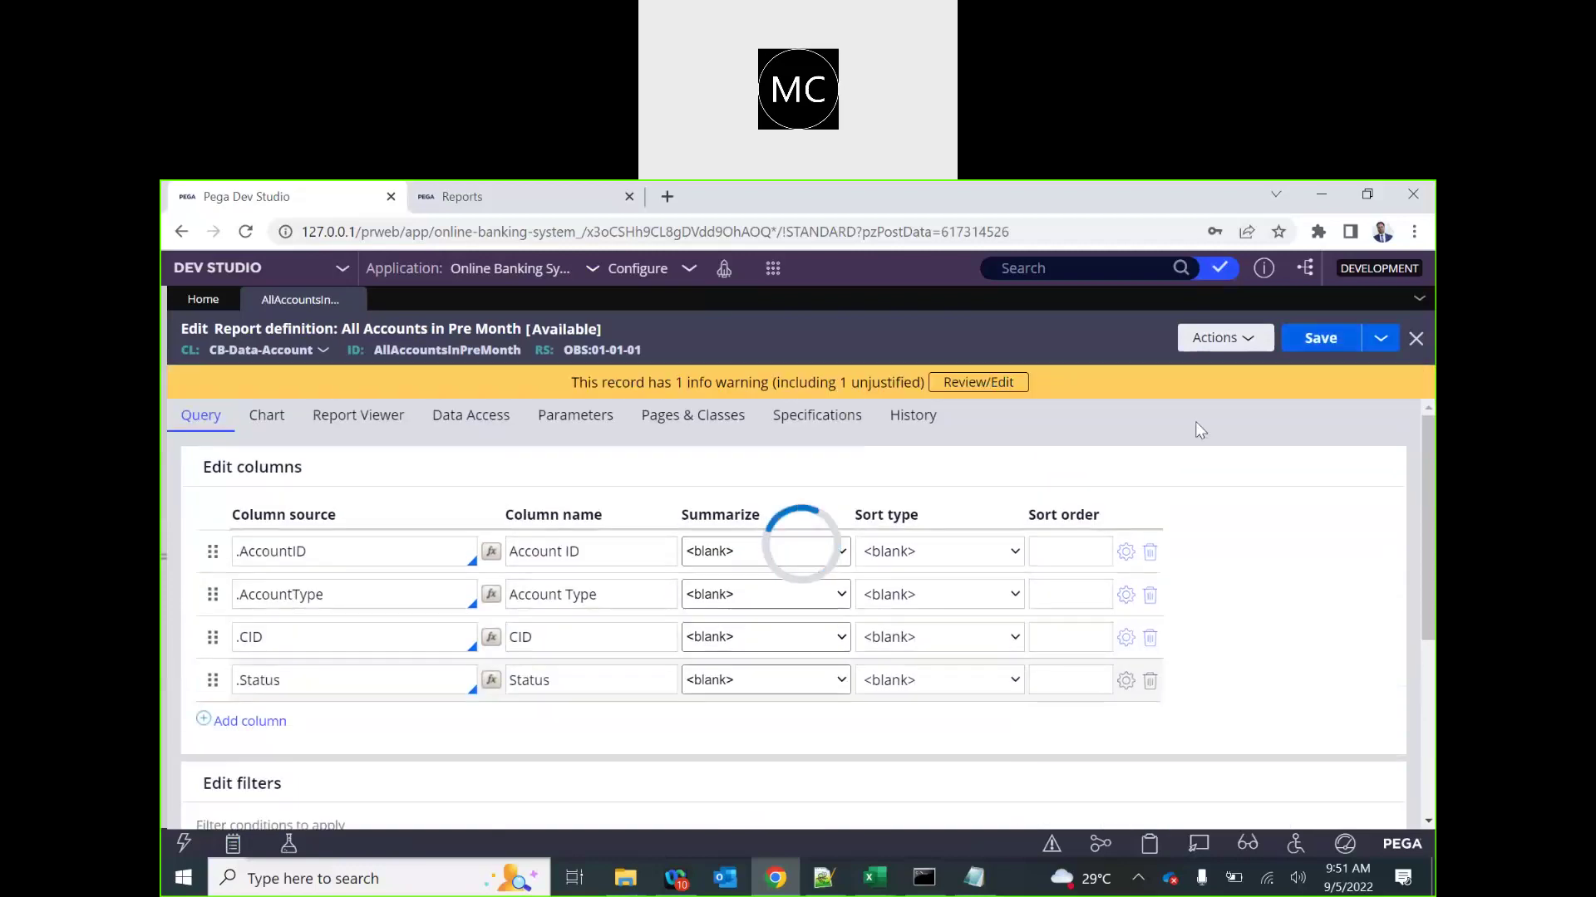
click(1329, 344)
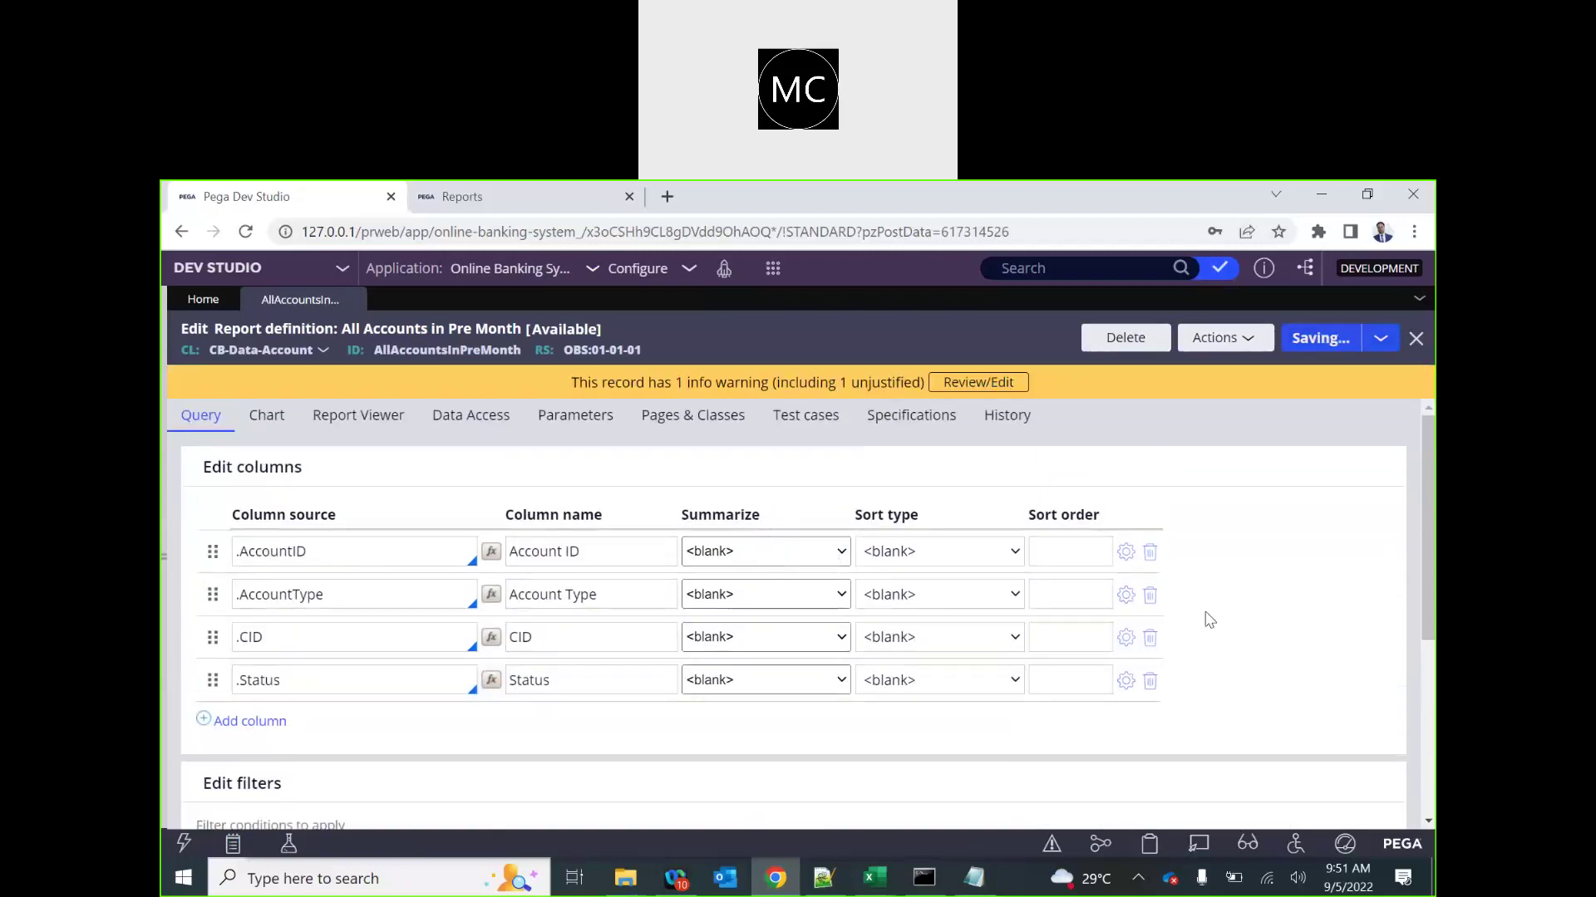
- Set the column source of filter condition F1 to .pxCreateDateTime
scroll(1204, 615, down, 4)
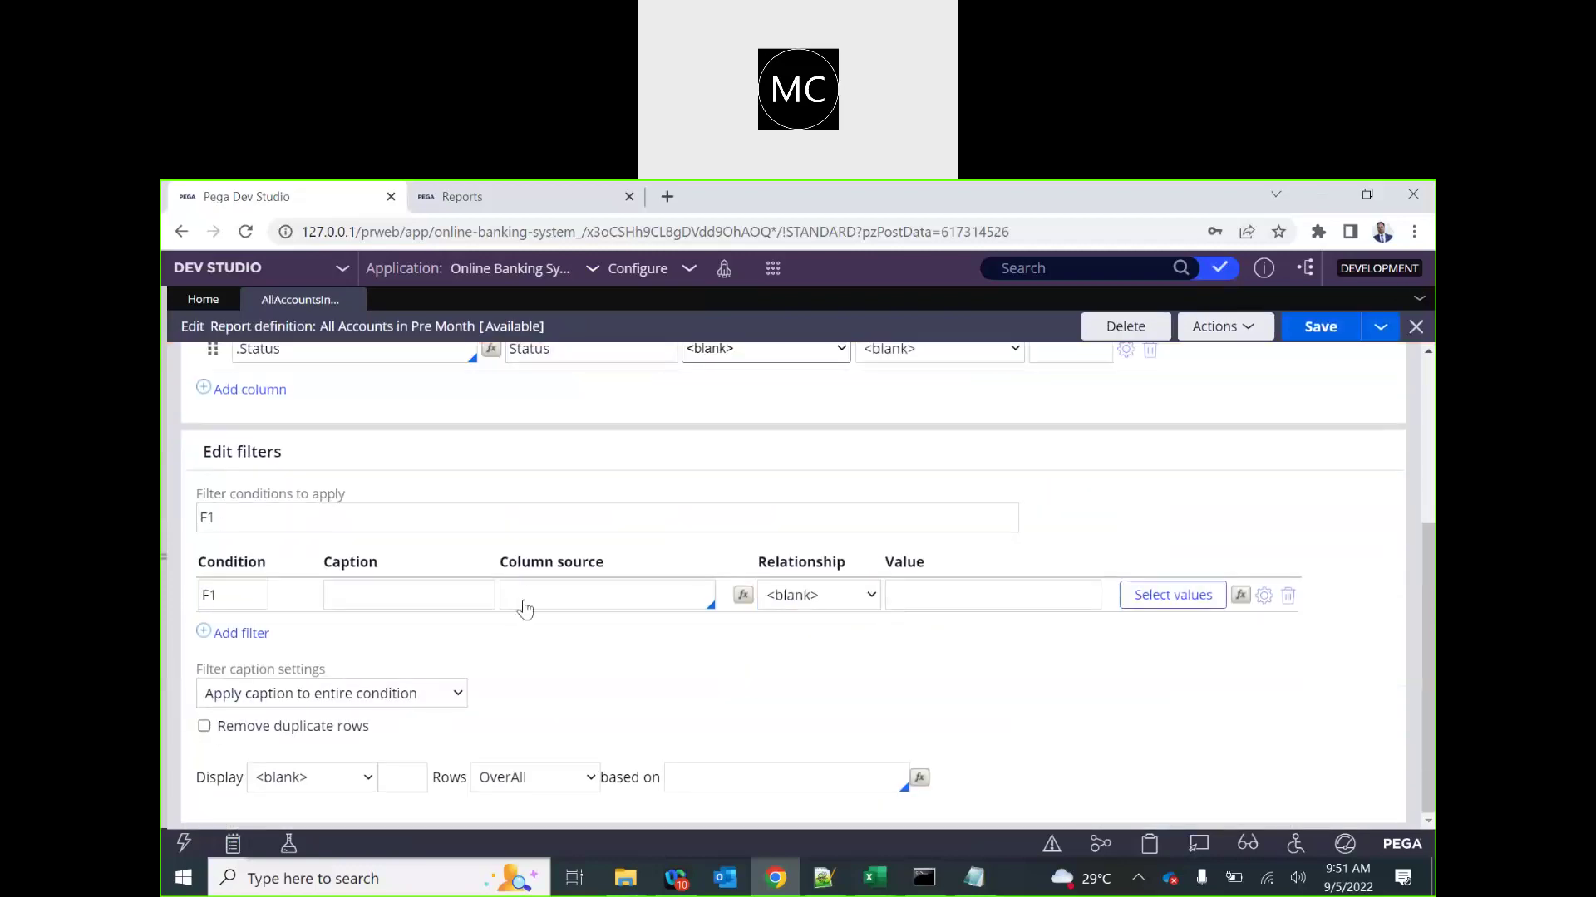
click(544, 592)
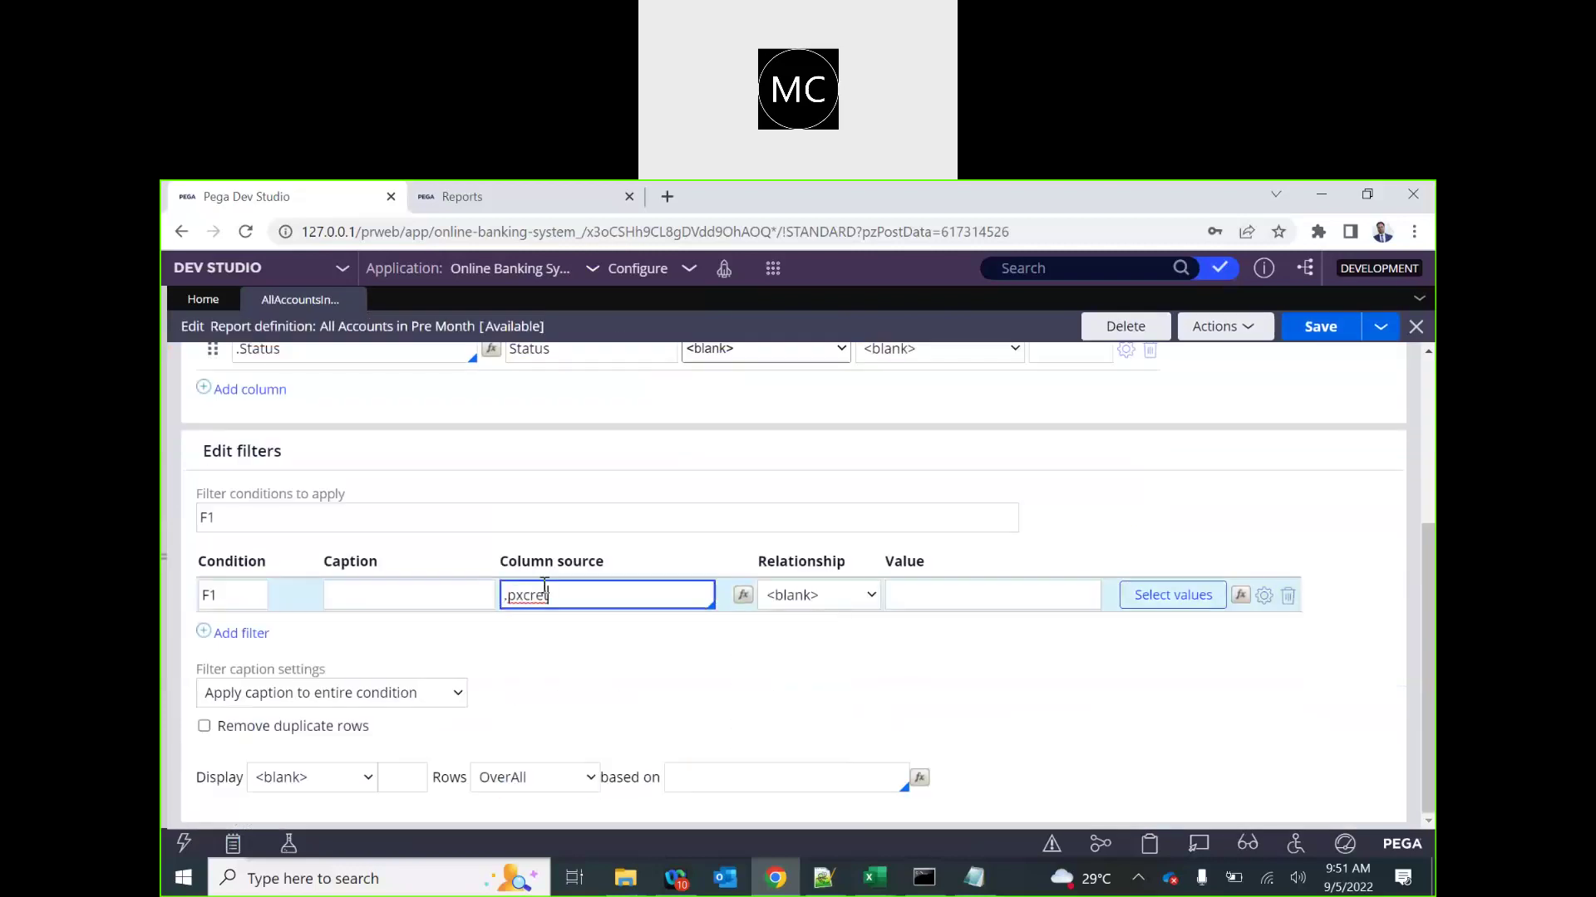
key(Down)
key(Return)
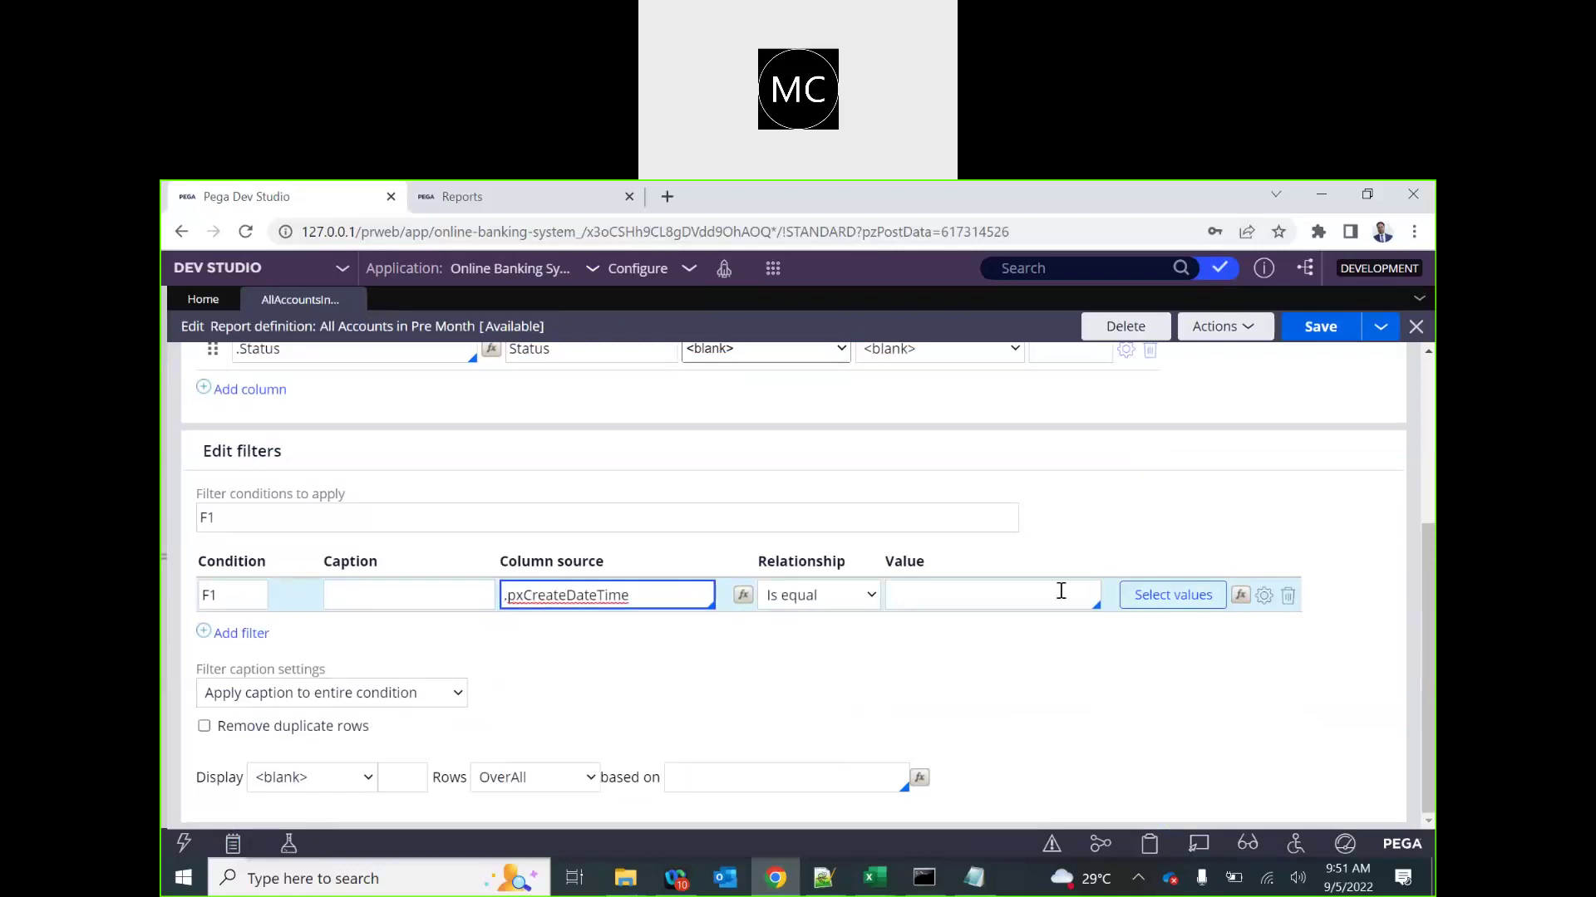
- Set the F1 filter's value to the Previous Month time period and save the report definition
click(960, 606)
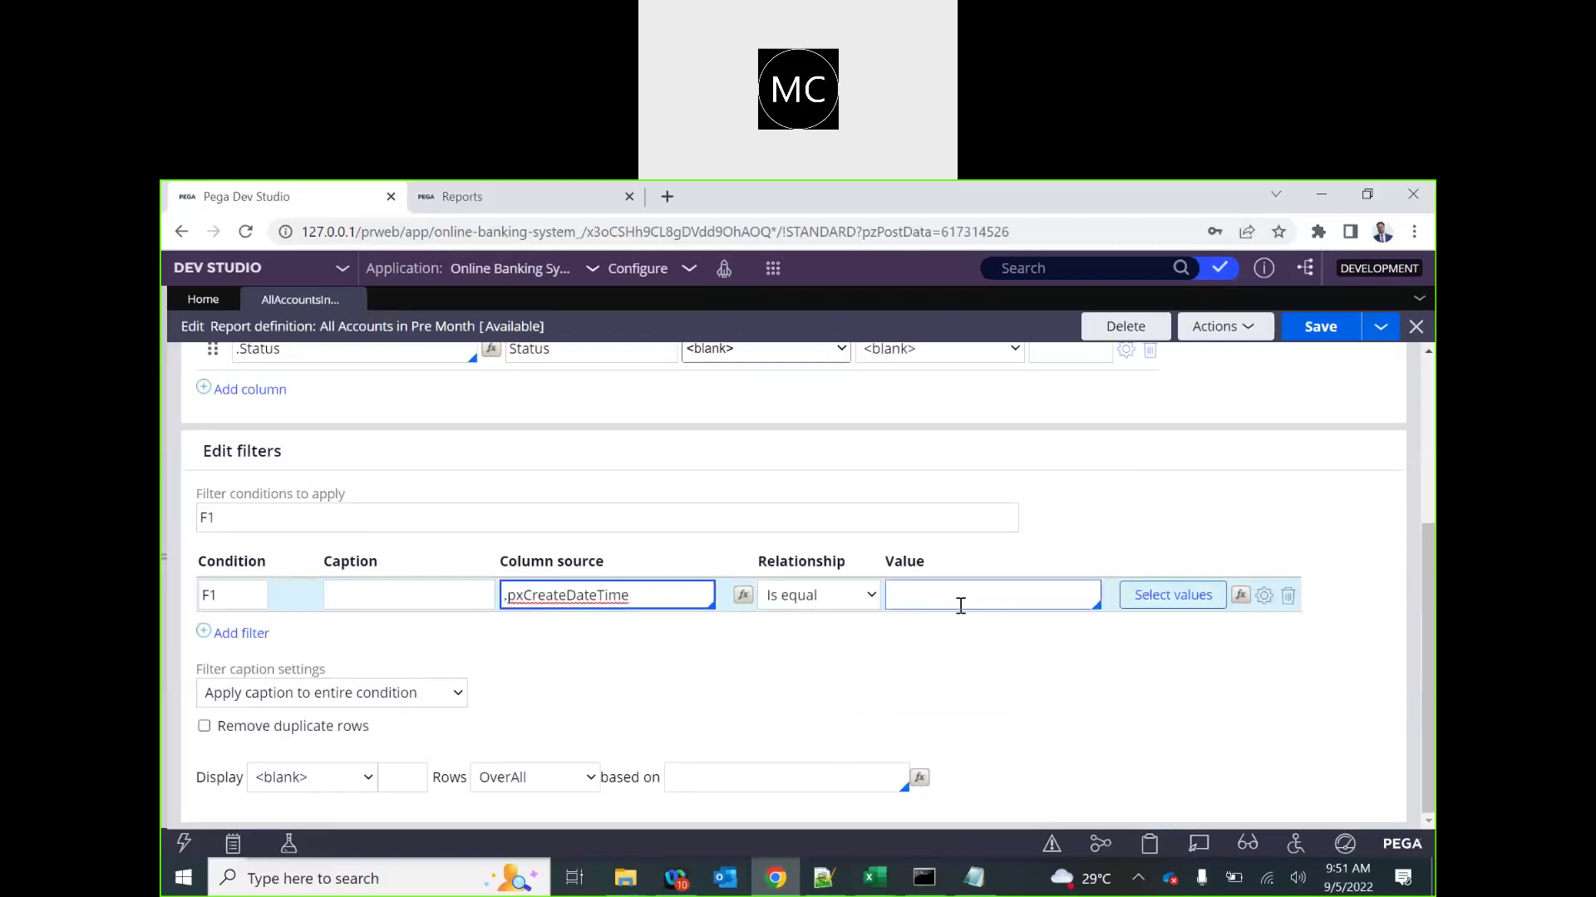
click(1240, 600)
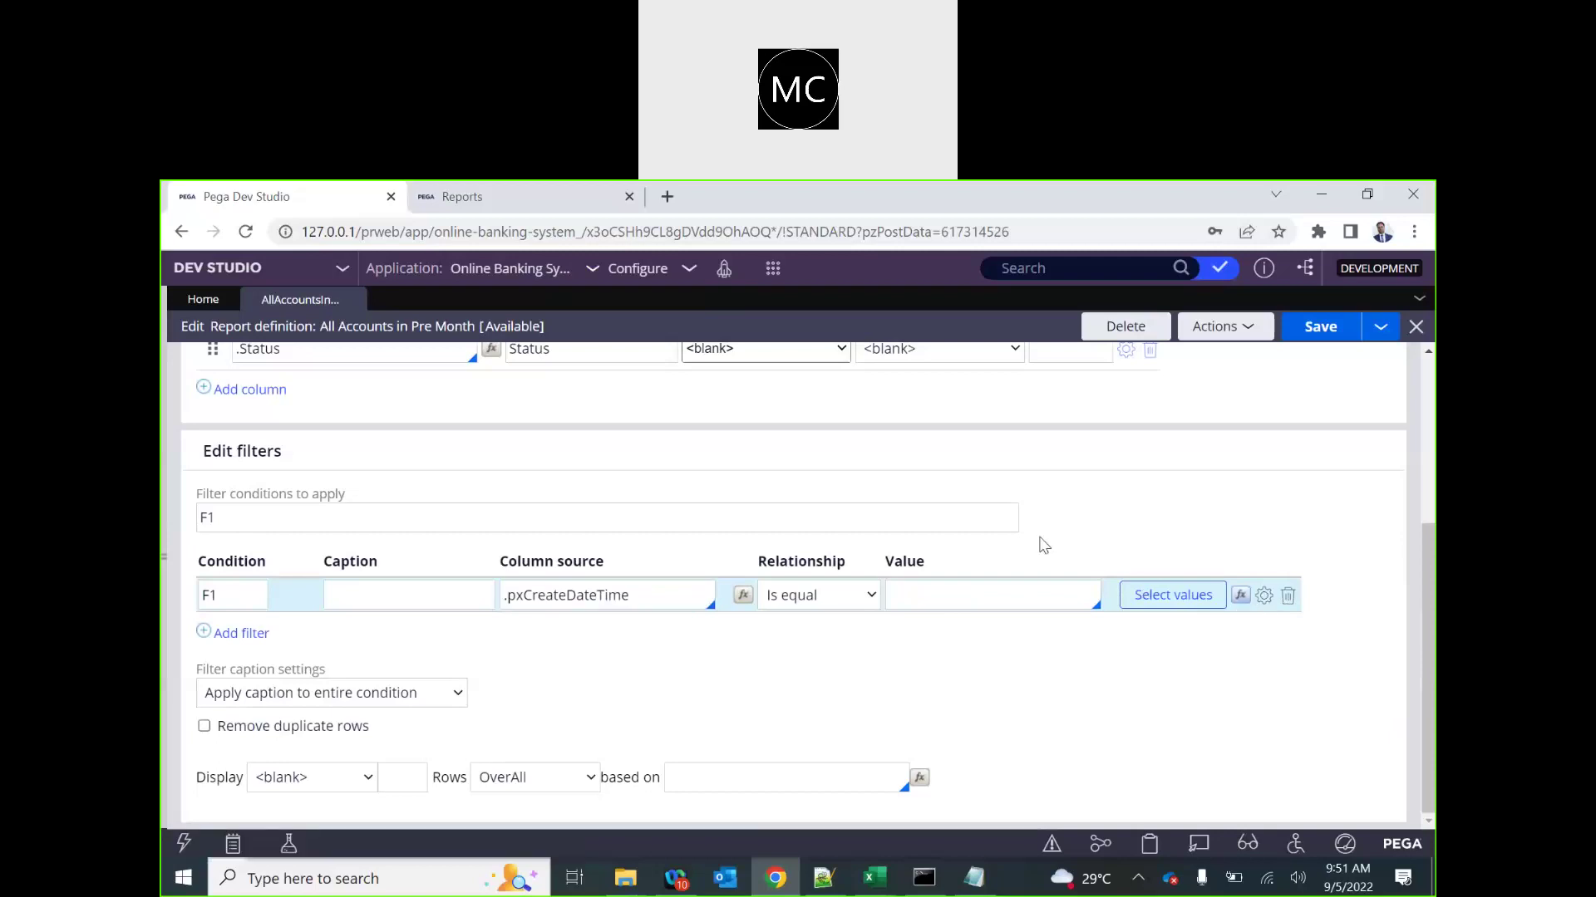
click(1173, 606)
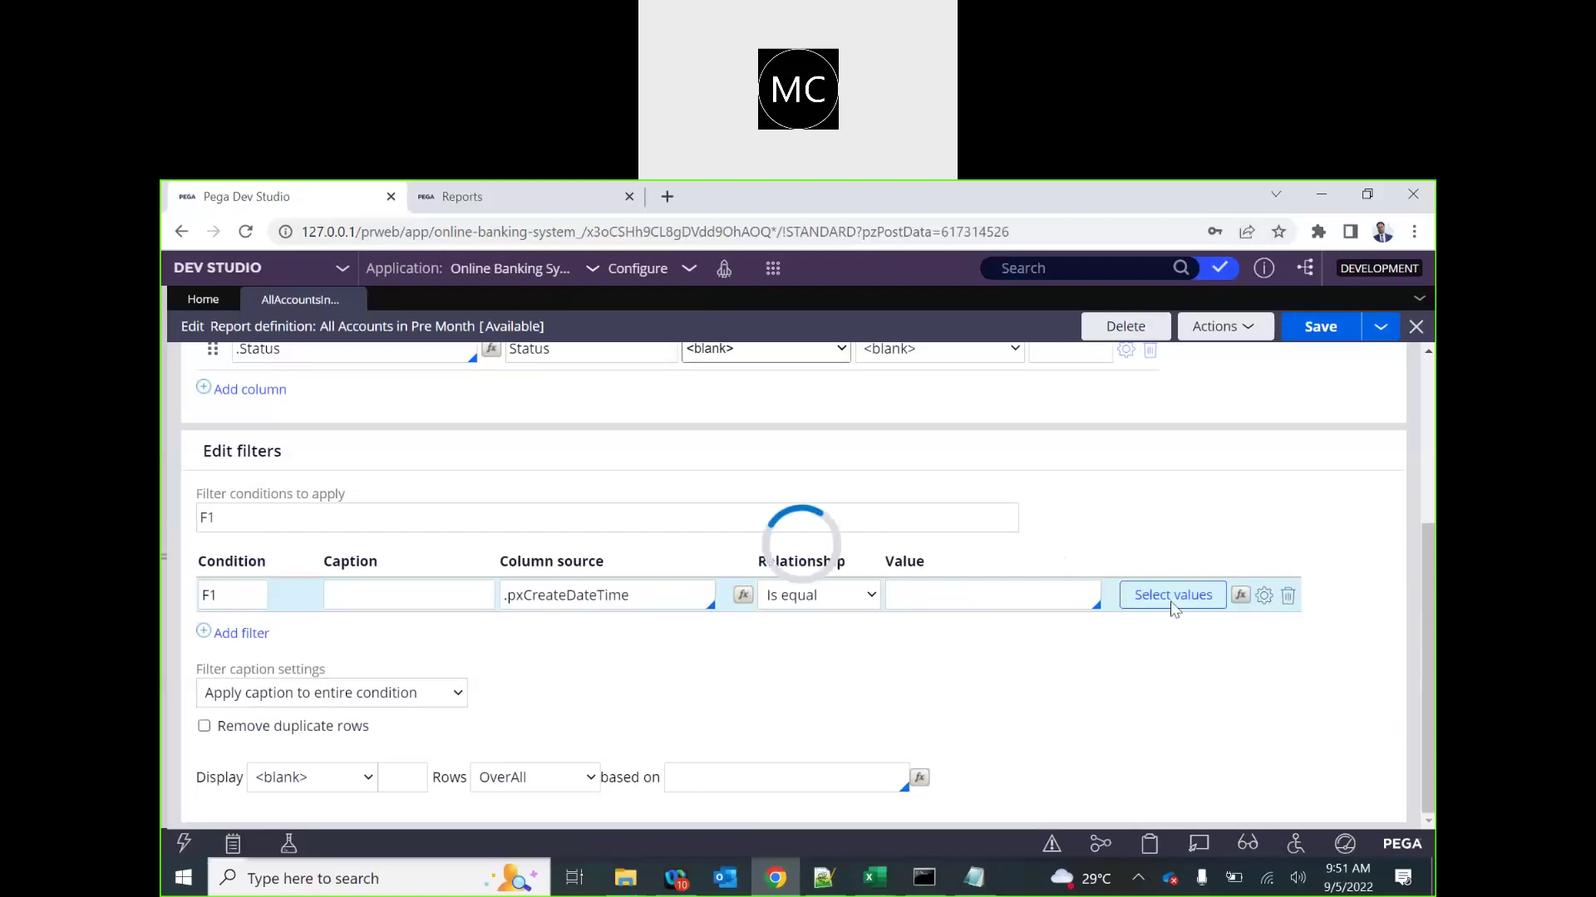
click(511, 646)
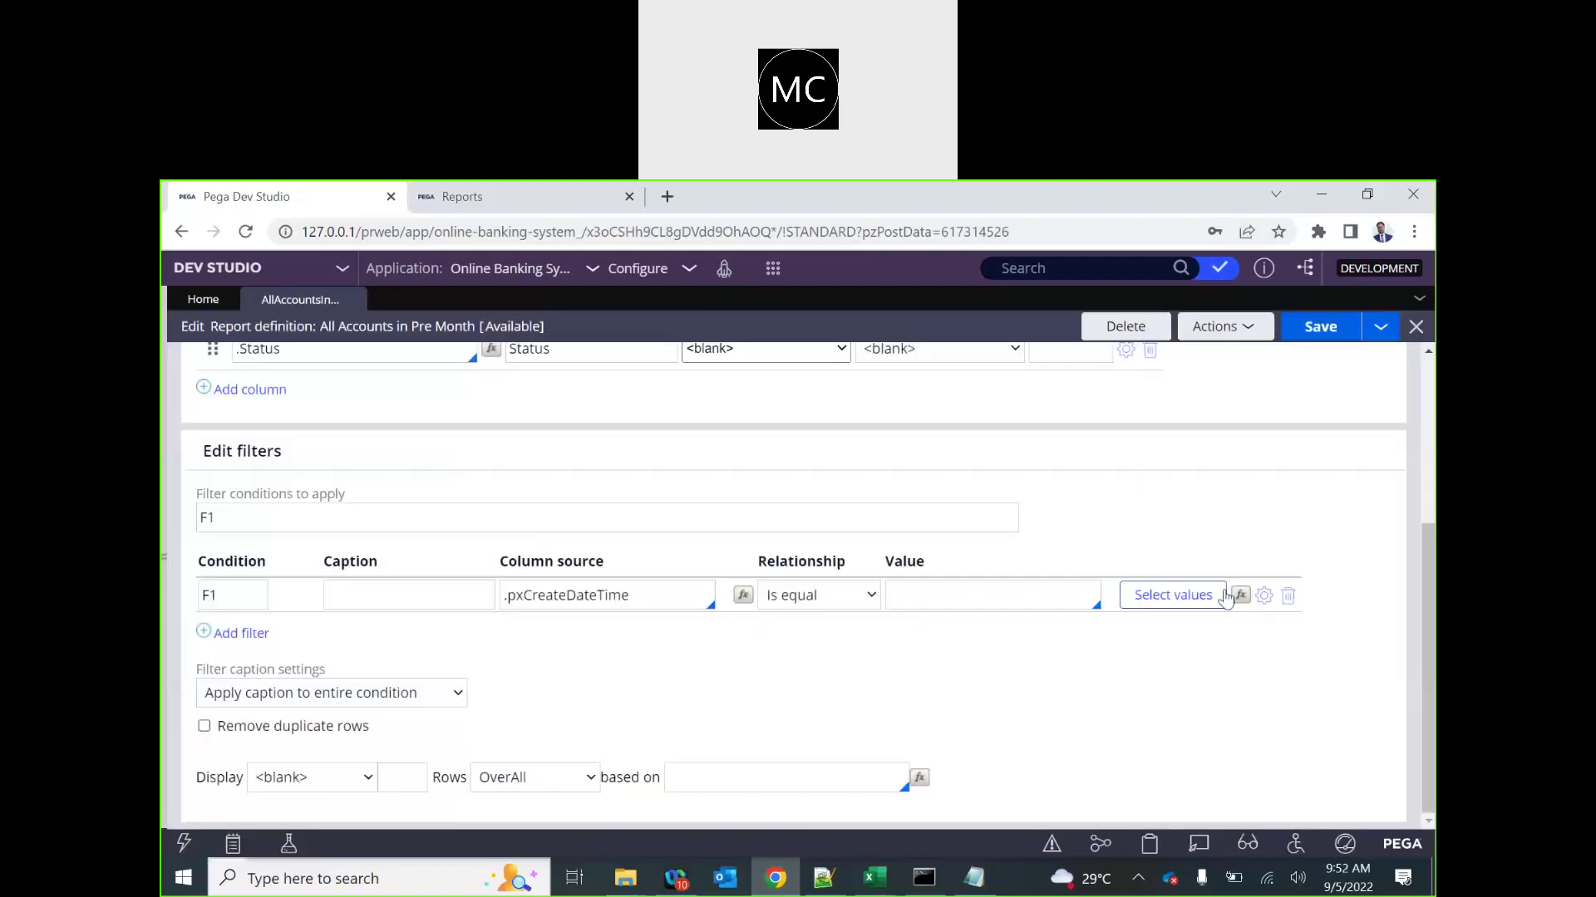
click(1181, 595)
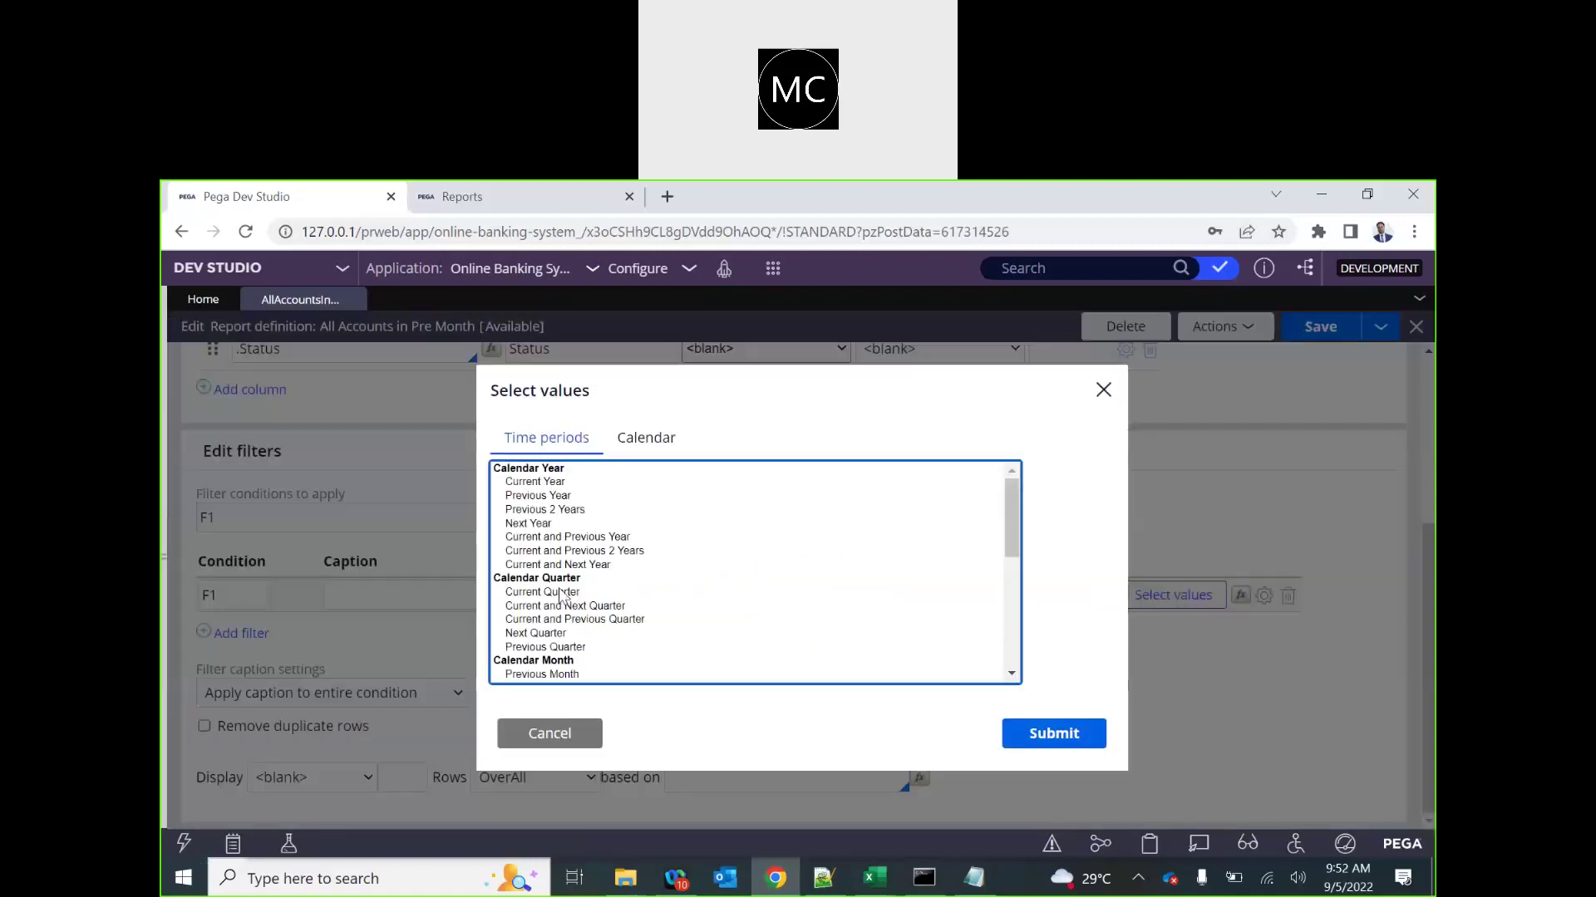
scroll(561, 594, down, 5)
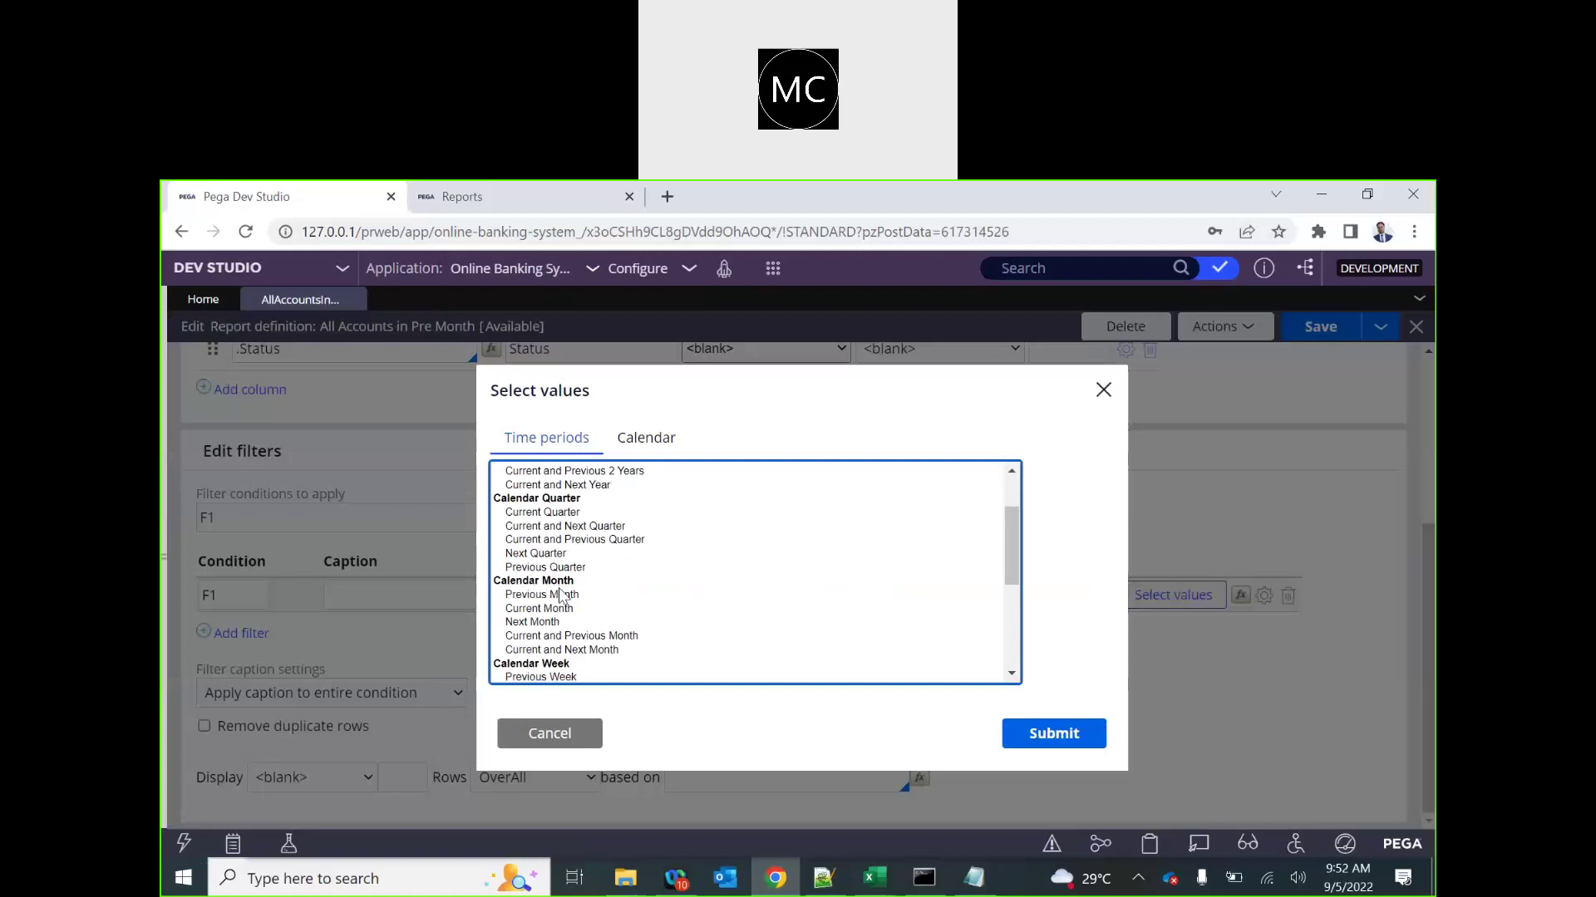
scroll(561, 593, up, 5)
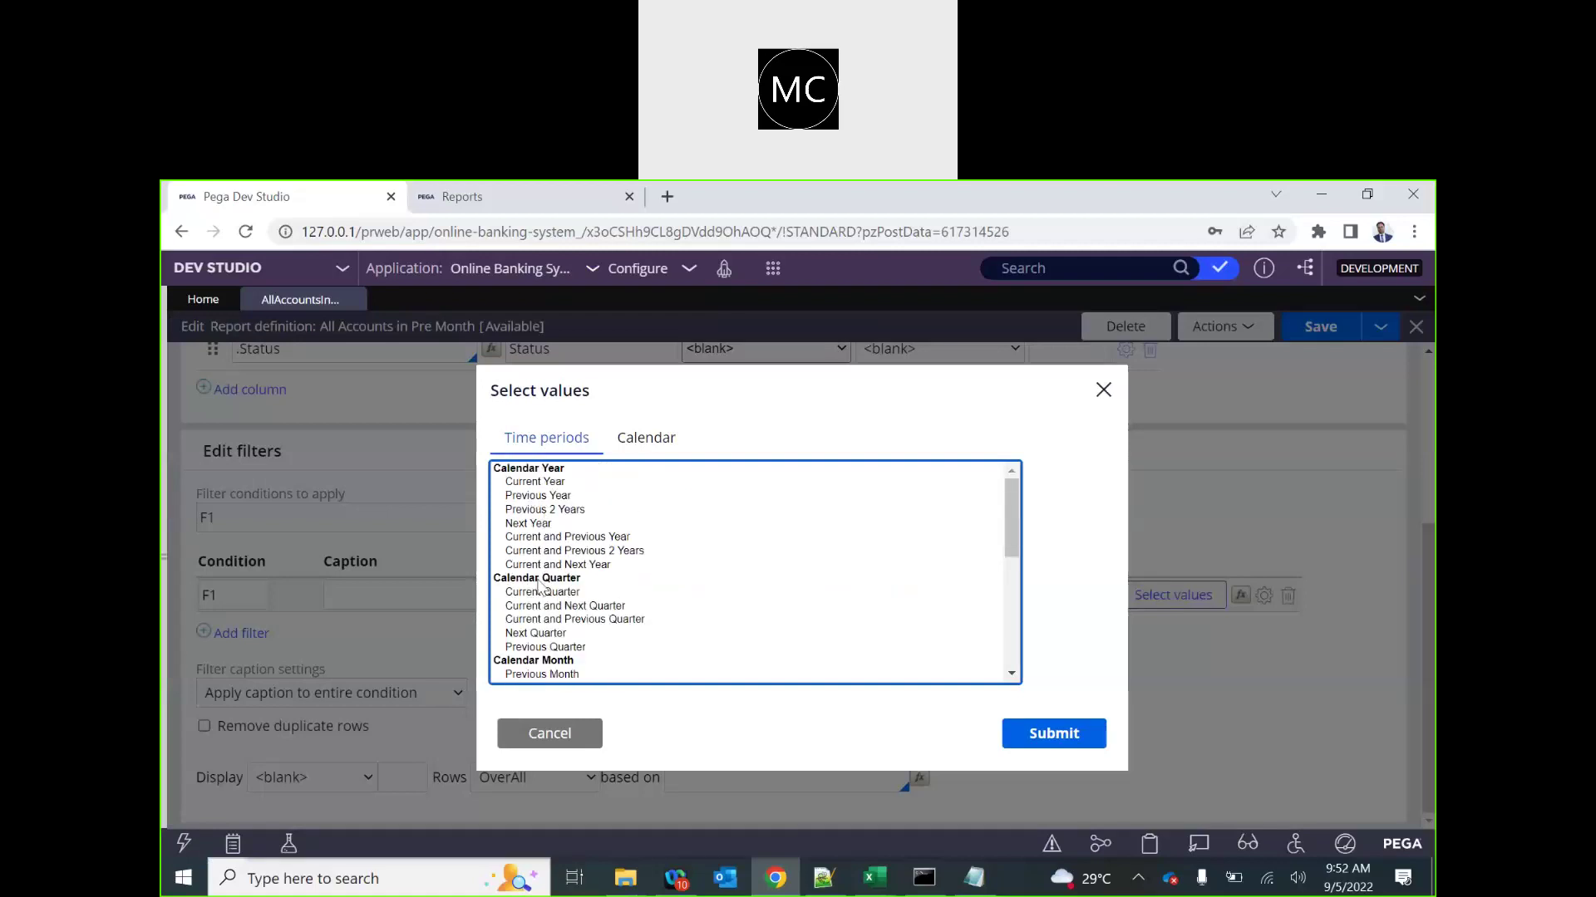
scroll(544, 553, down, 3)
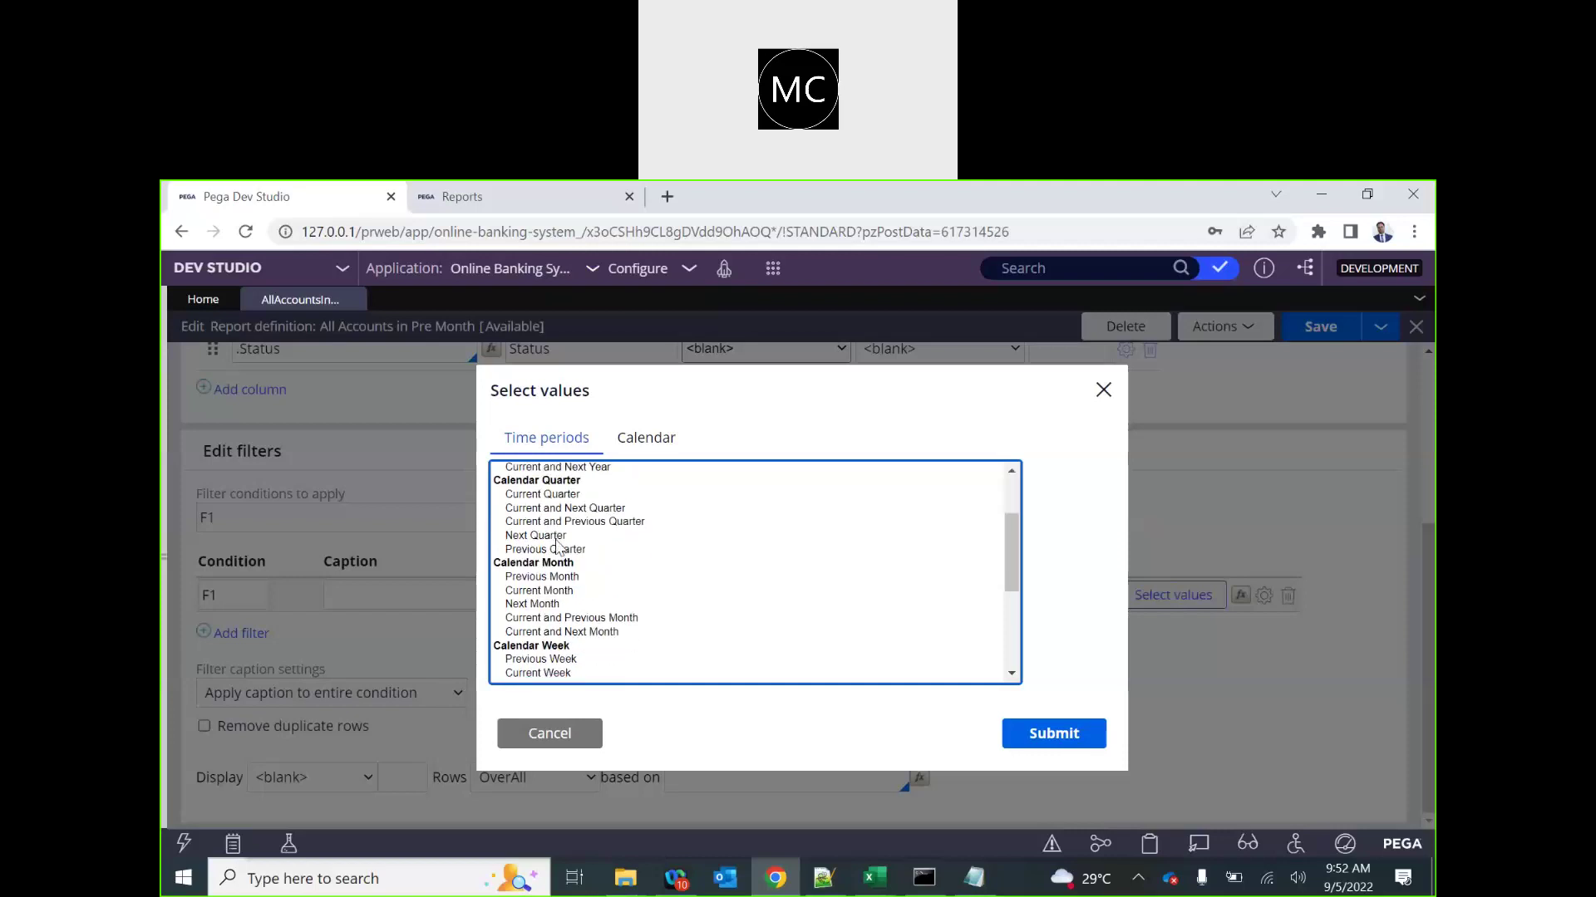
scroll(557, 546, down, 2)
click(521, 499)
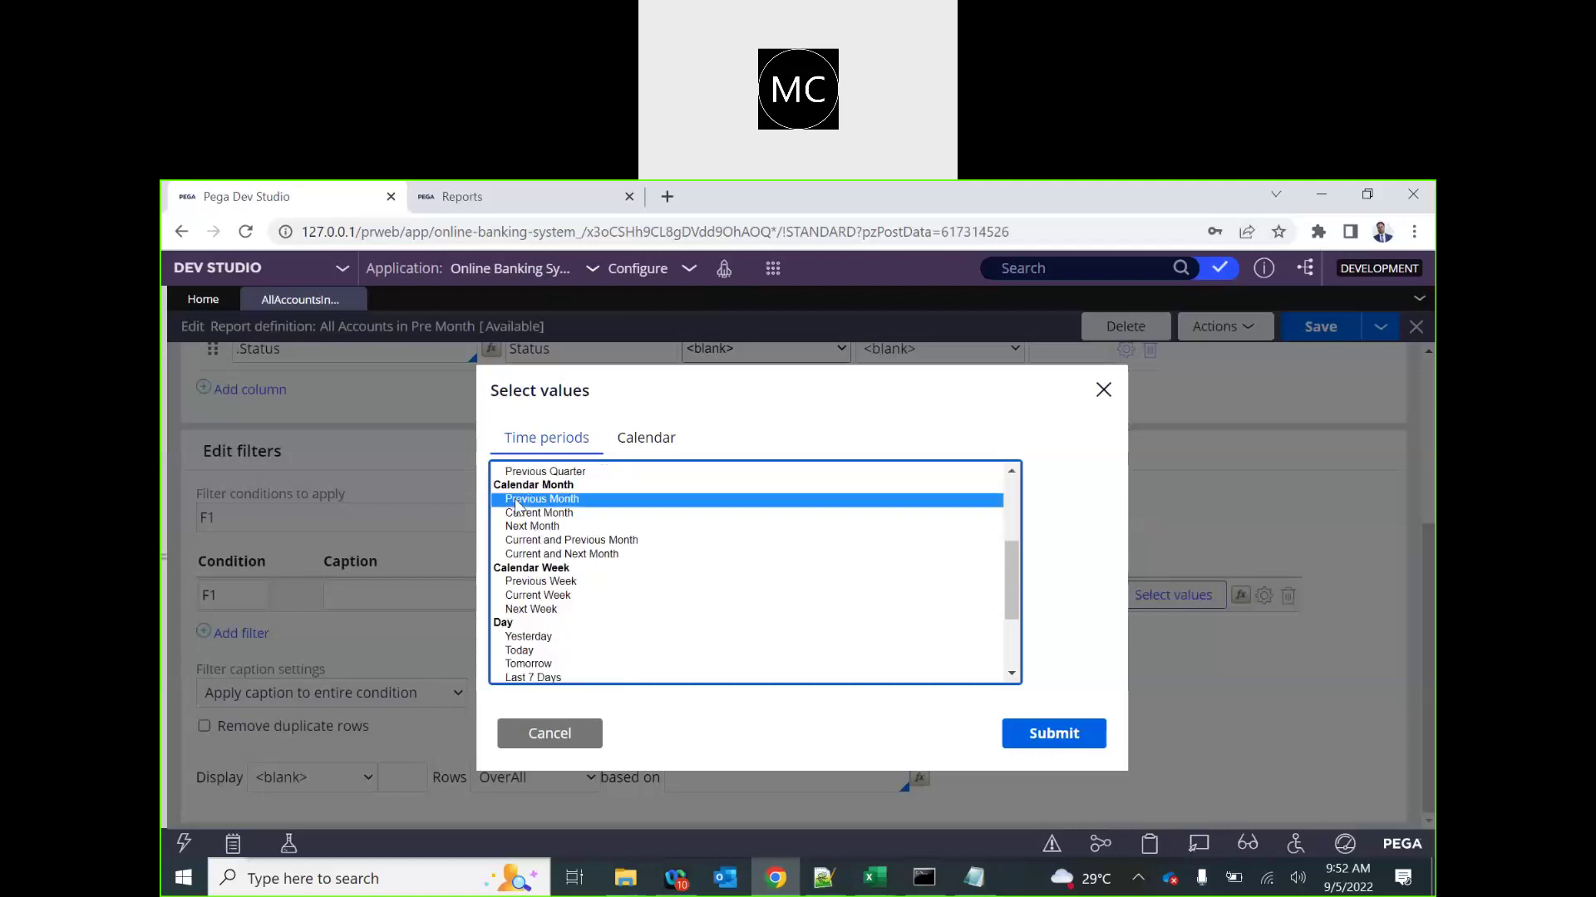
click(1056, 734)
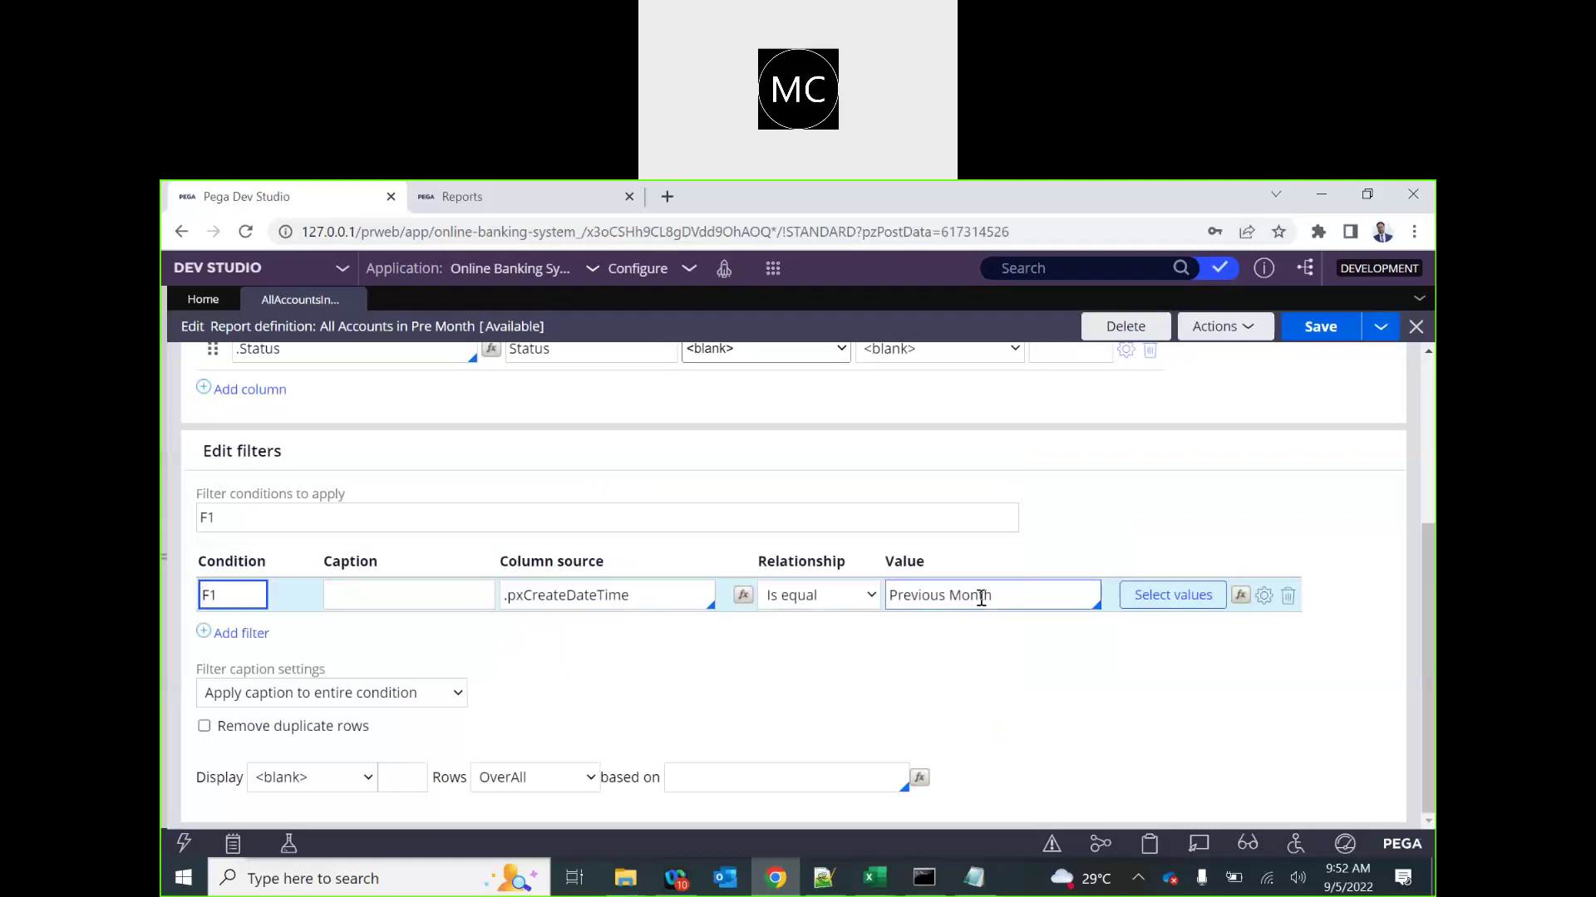
click(1027, 599)
click(1244, 349)
click(1303, 332)
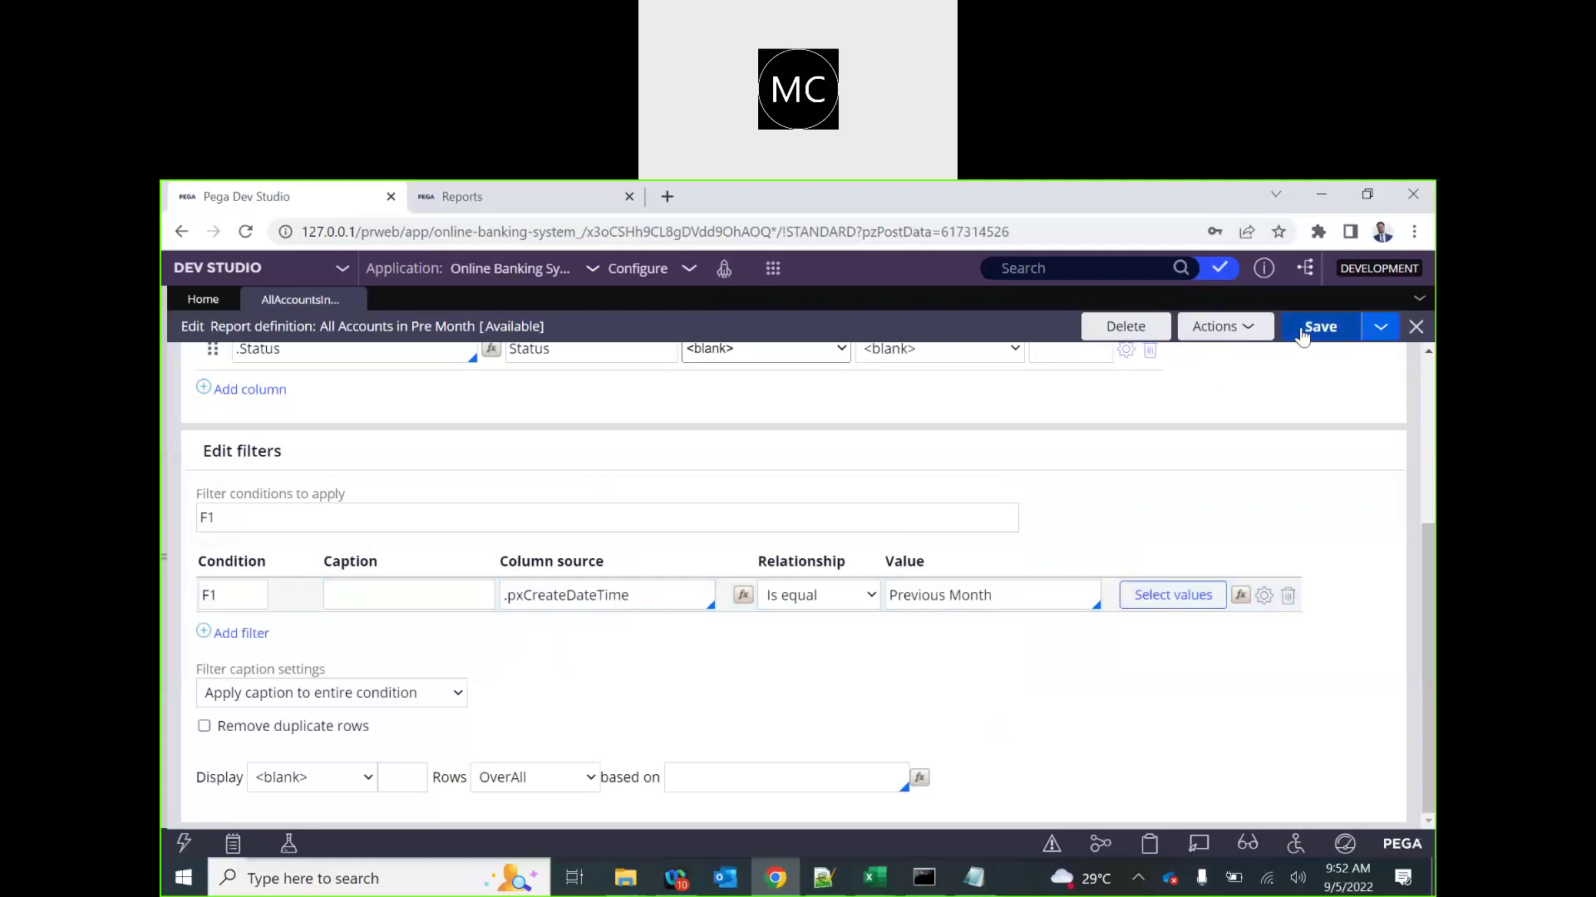
- Run the report to check its results and Create Date/Time filter, and close the report window
click(1236, 332)
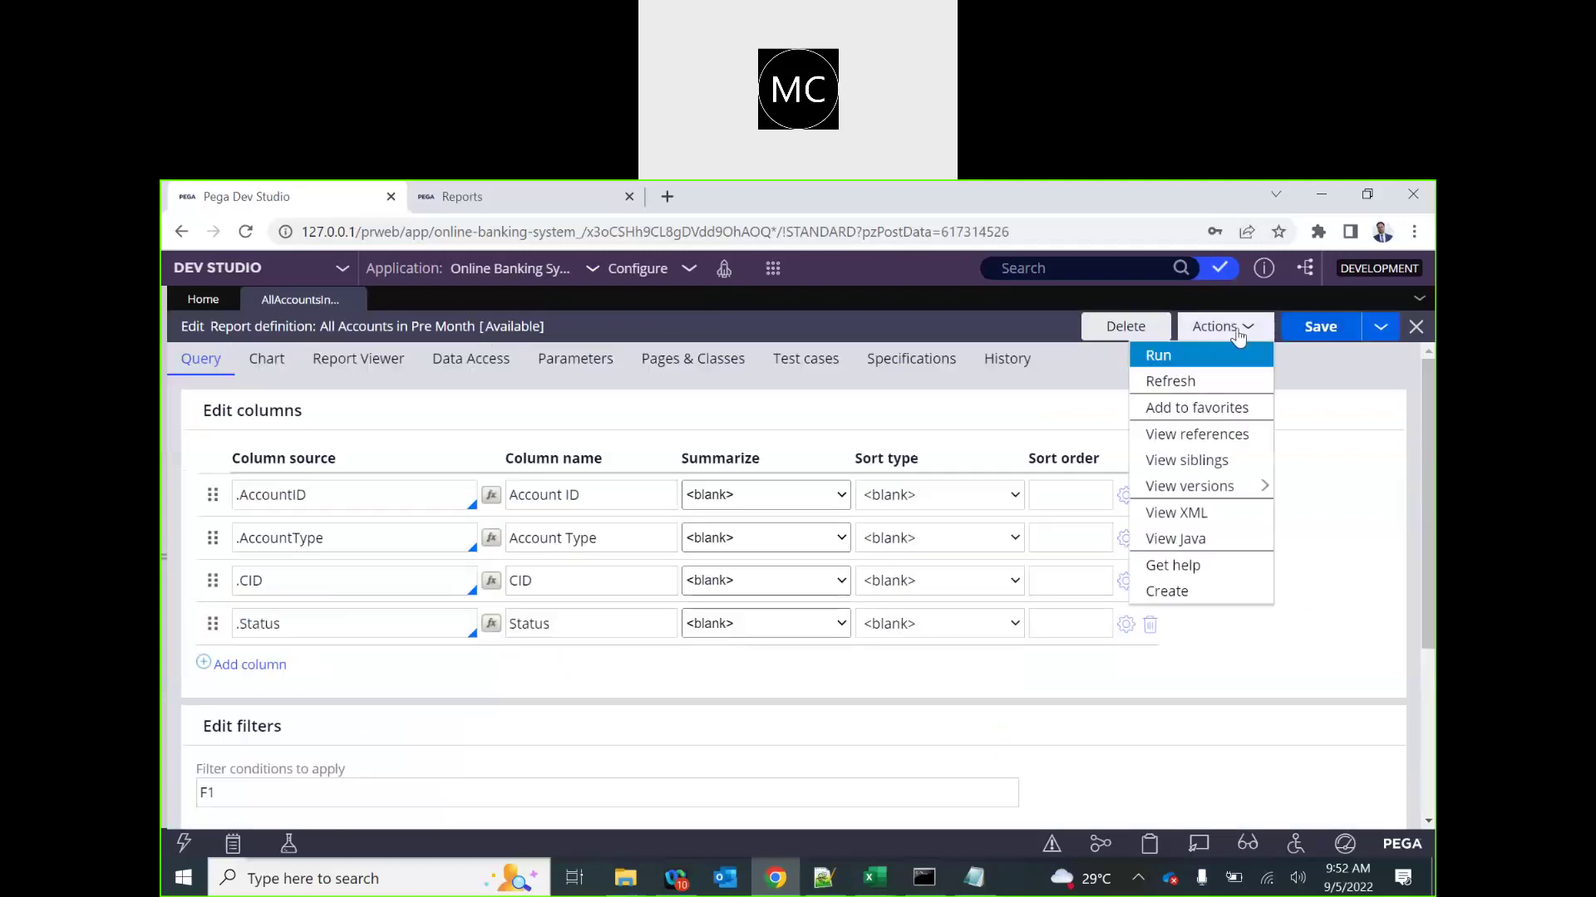
click(1159, 356)
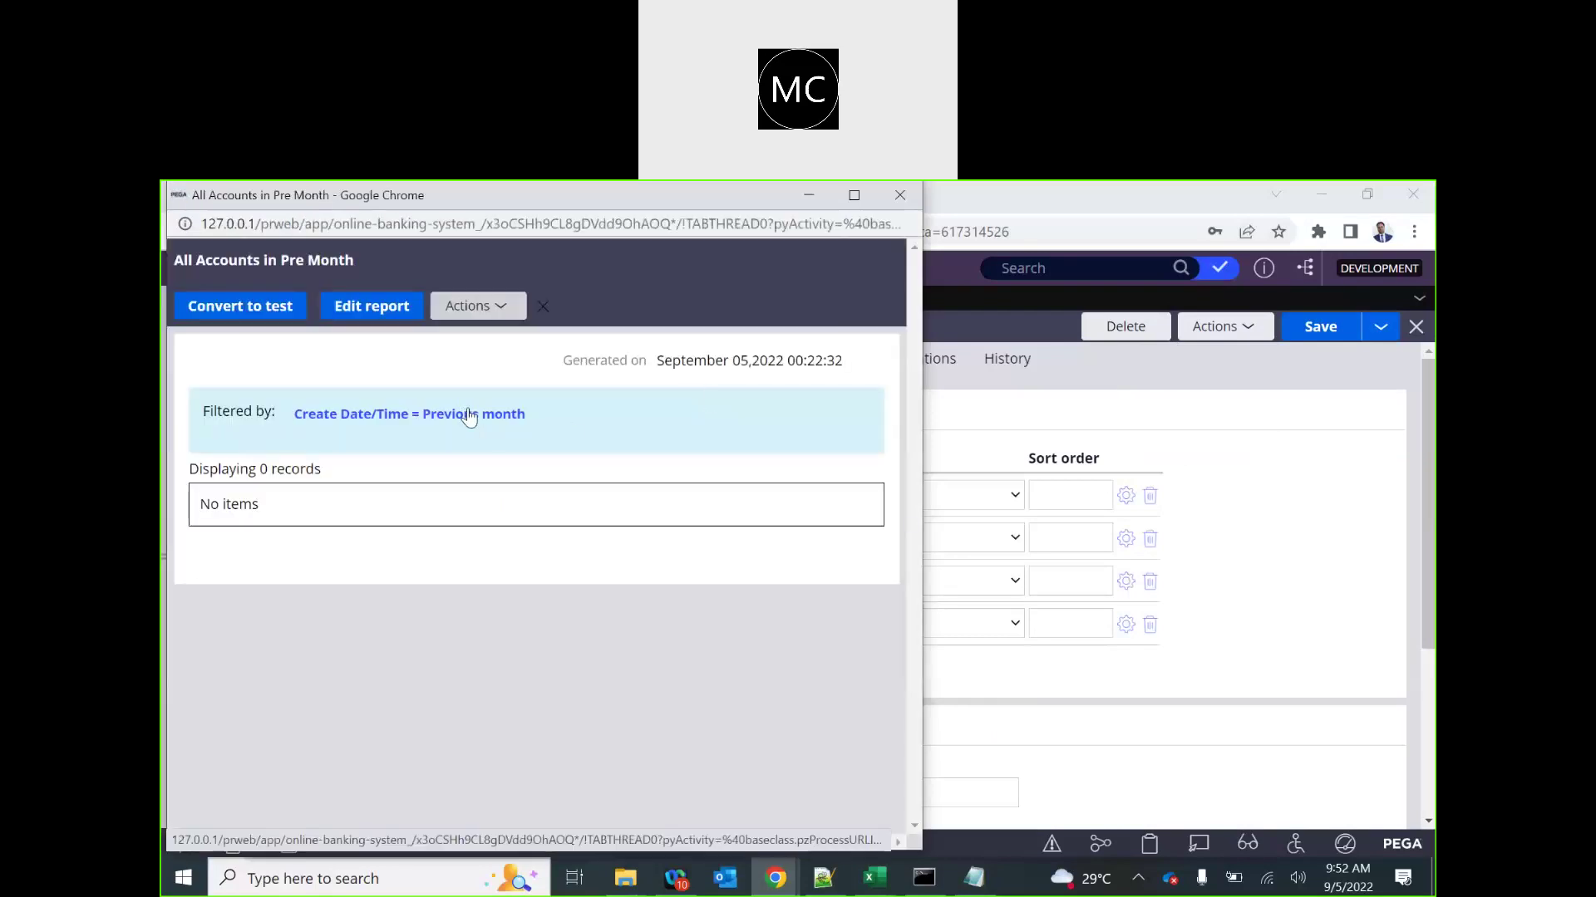
click(470, 416)
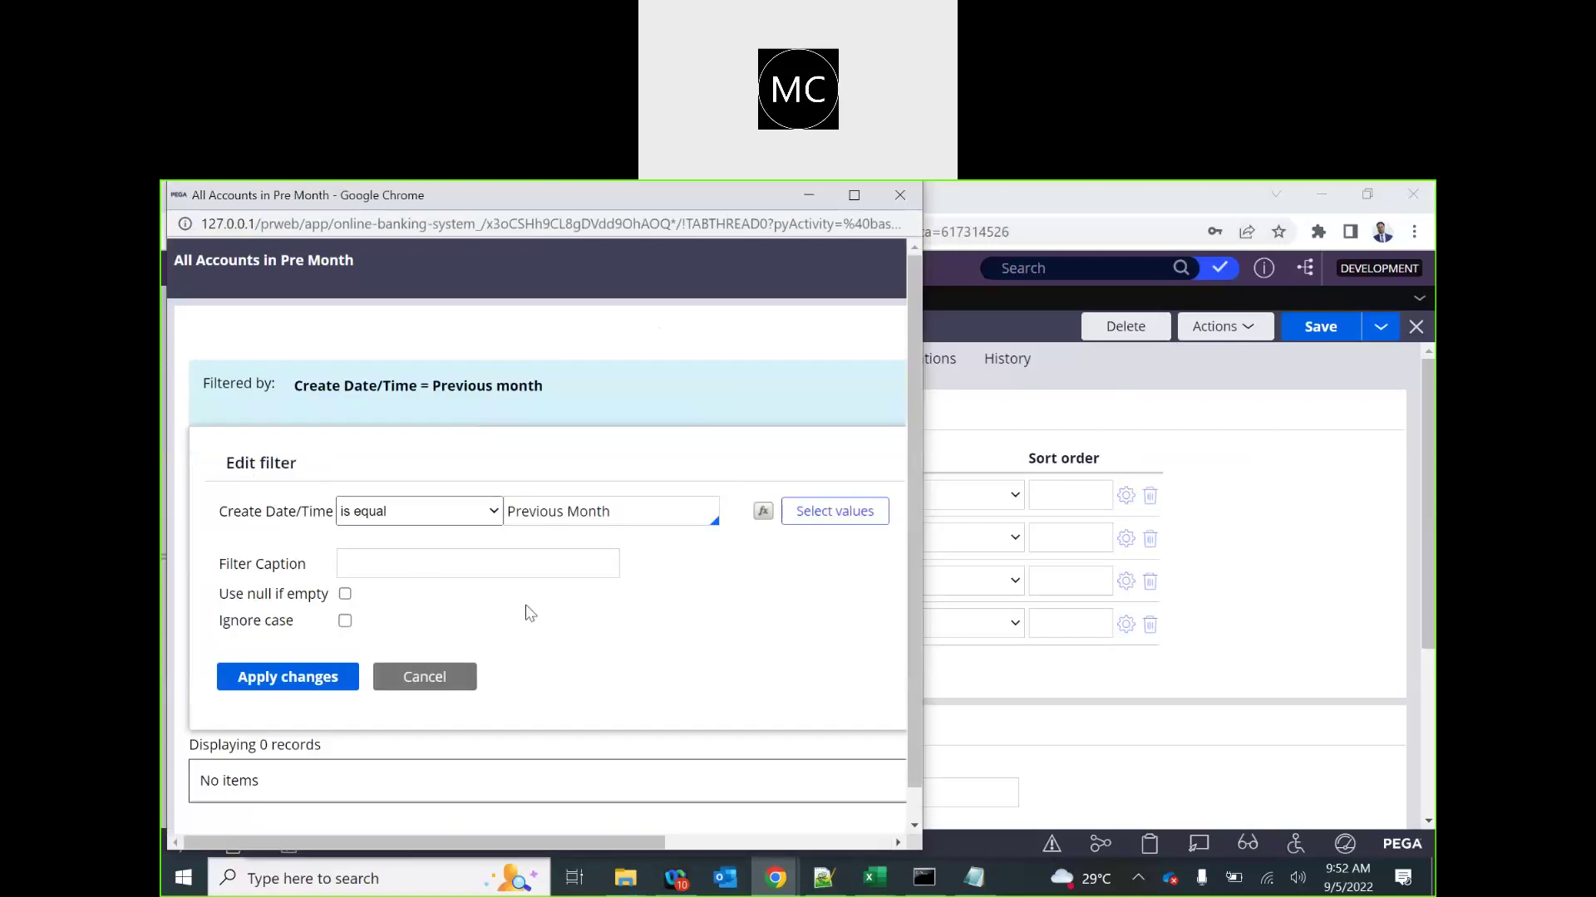
click(440, 684)
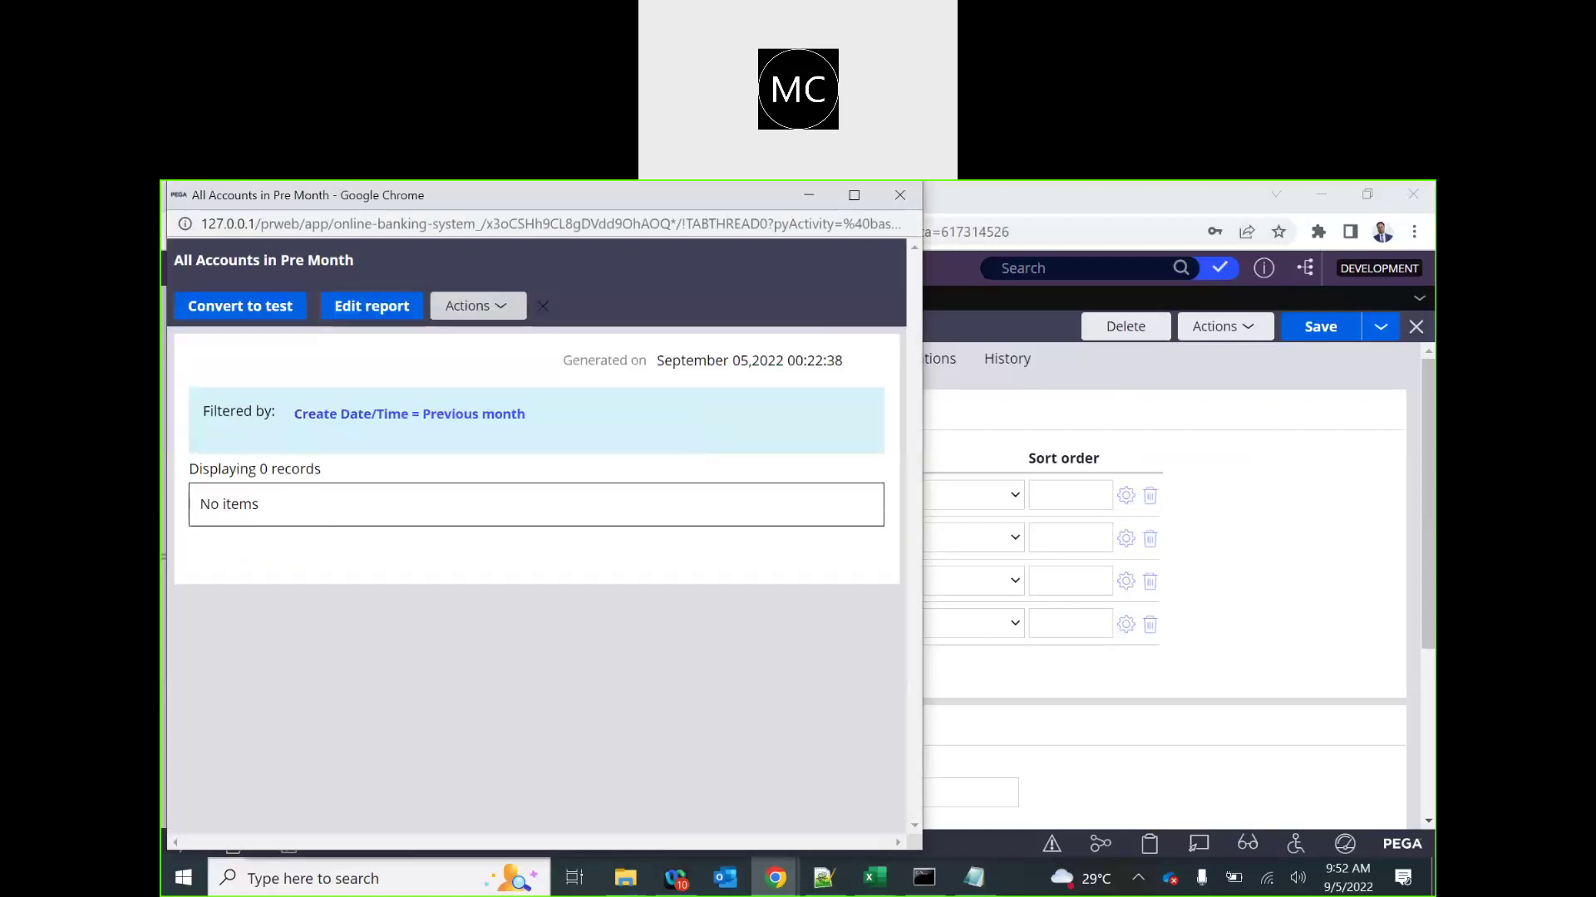
drag(194, 206, 349, 431)
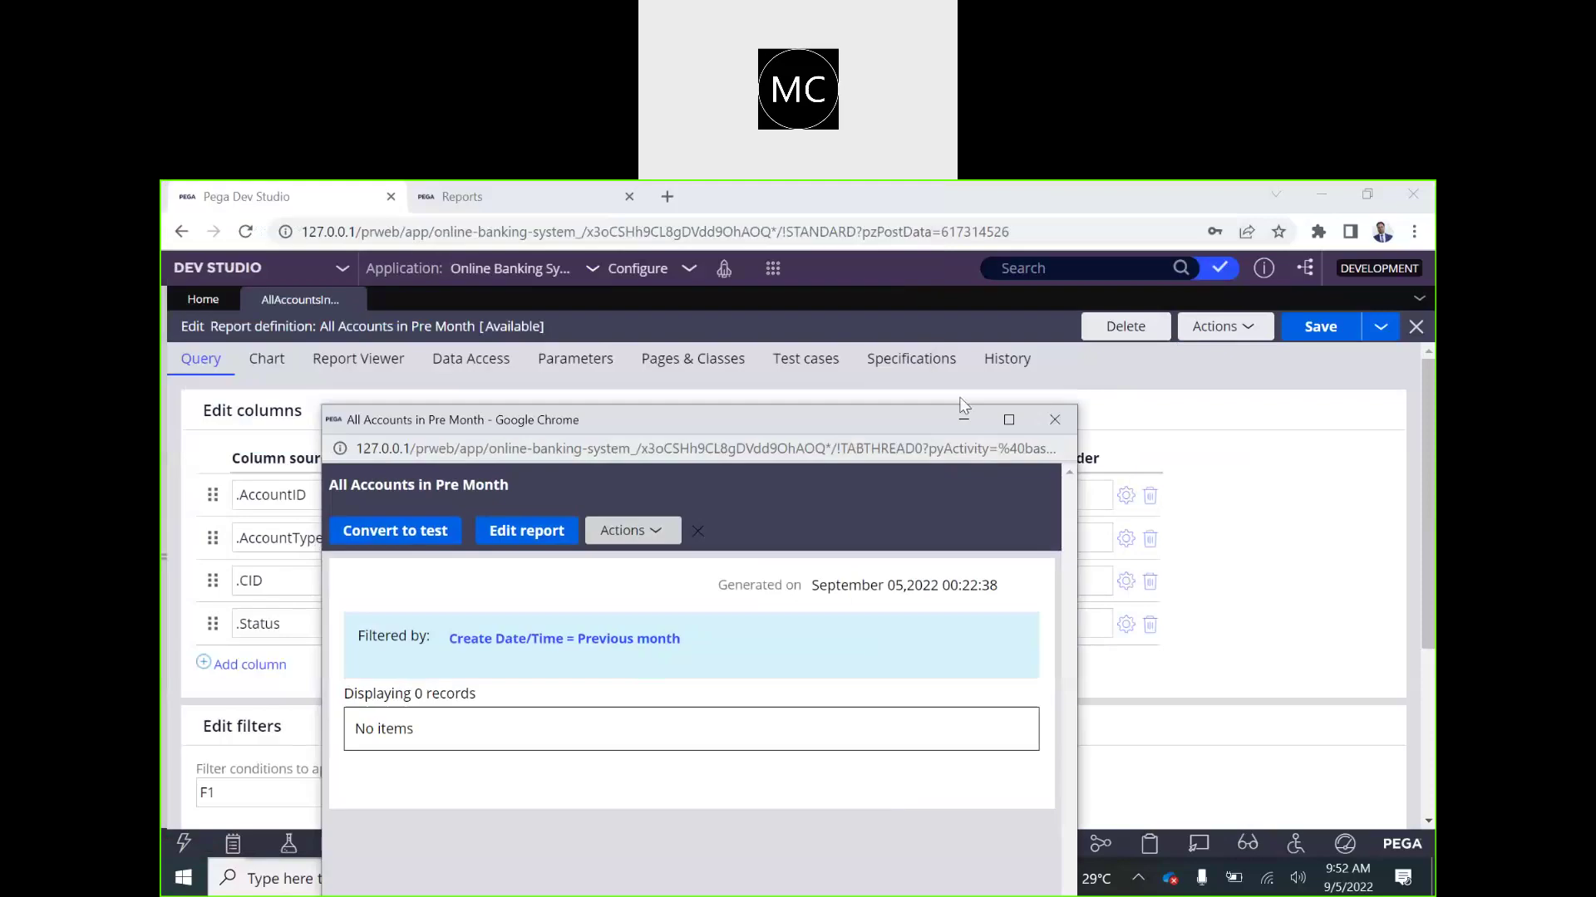
click(1055, 419)
- Add a fifth report column with .pxCreateDateTime as its source
click(249, 664)
text(.c)
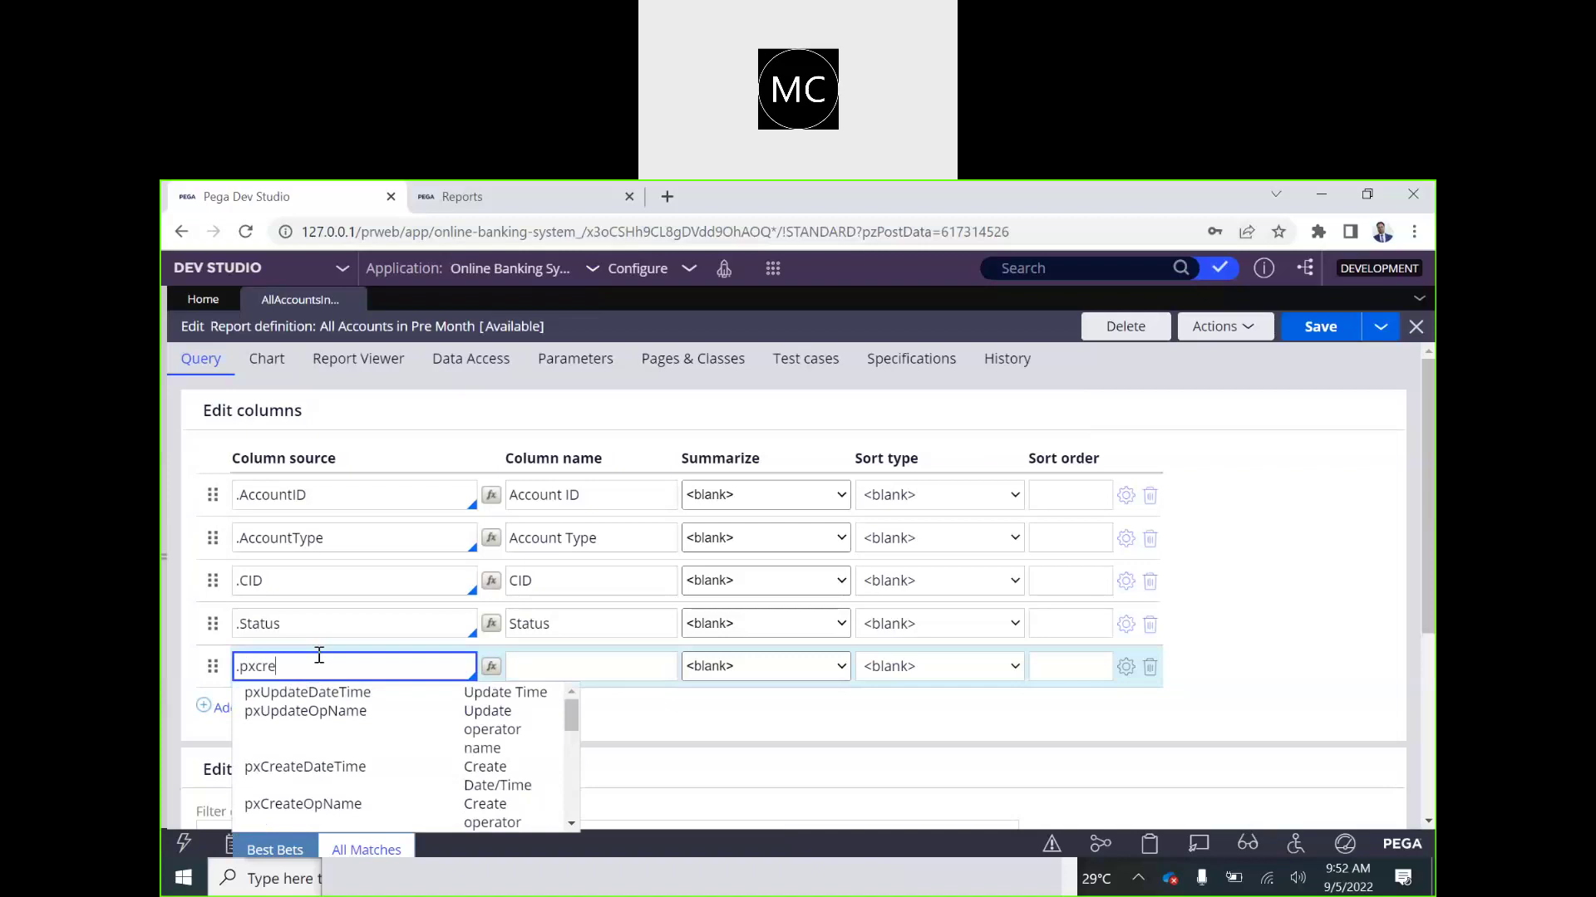
key(Tab)
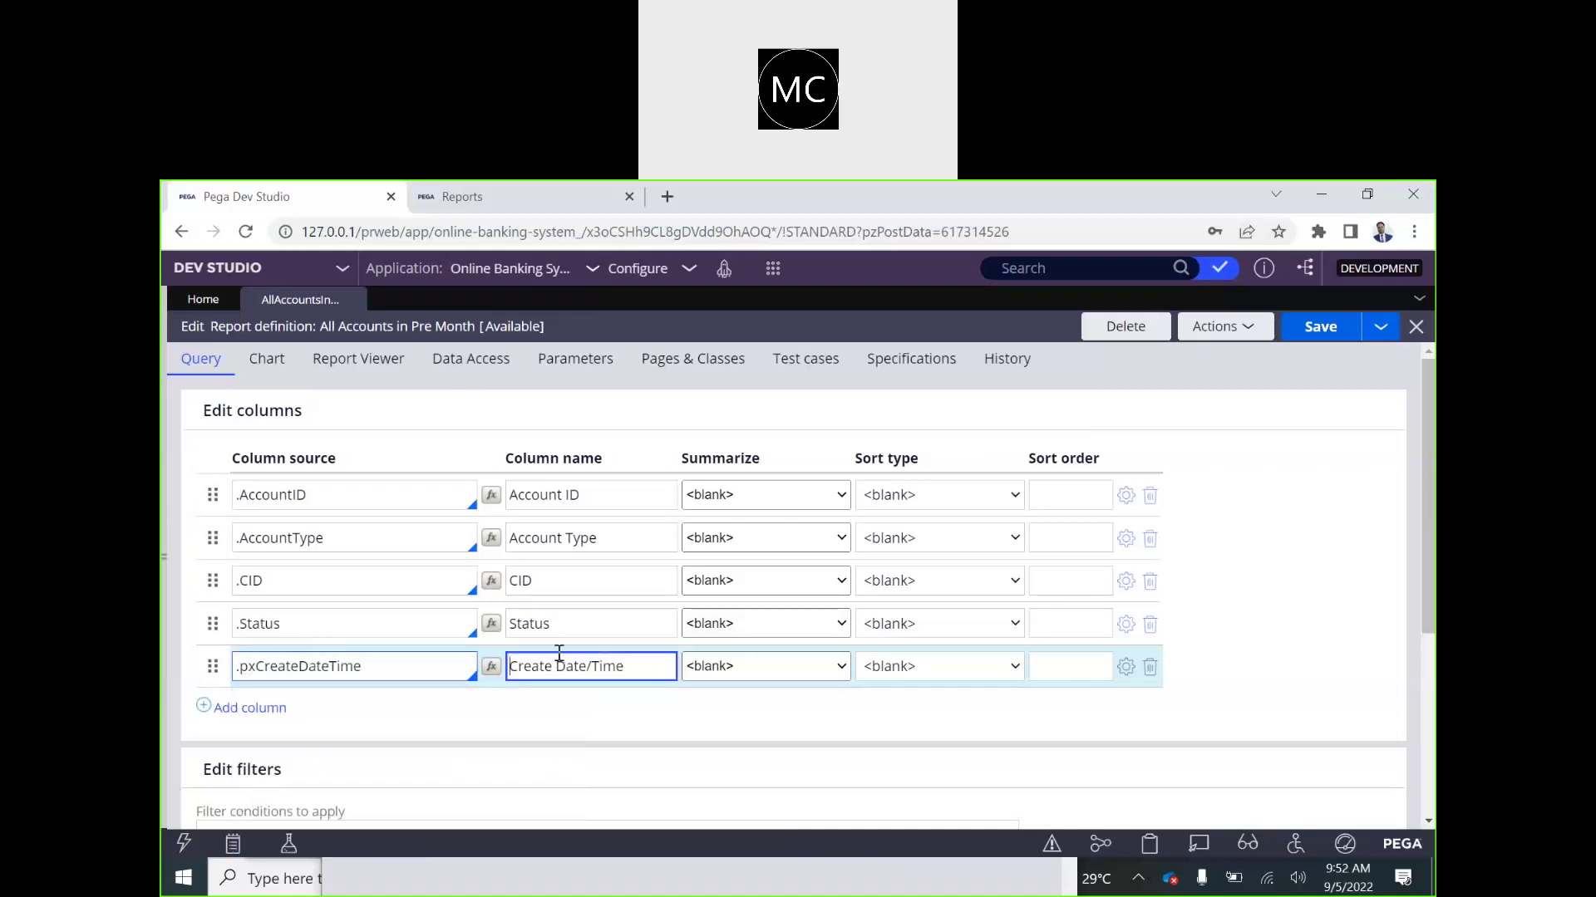
- Delete filter condition F1 and save the report definition
scroll(765, 615, down, 3)
click(1288, 596)
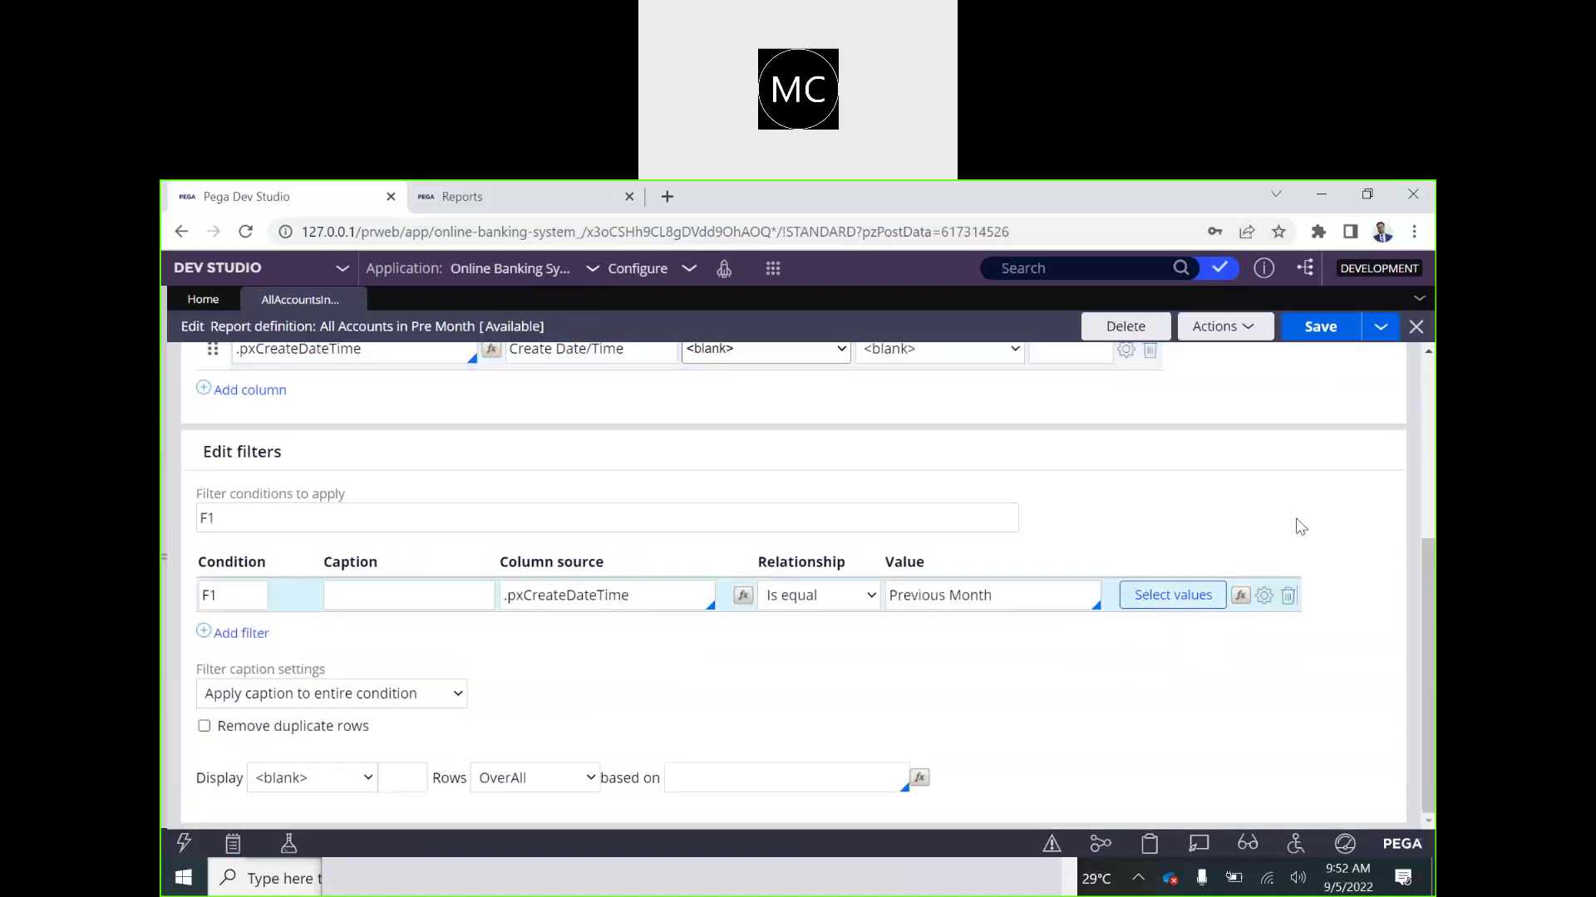
click(1319, 326)
- Run the report, examine the Create Date/Time values of the listed accounts, and close the report window
click(1222, 328)
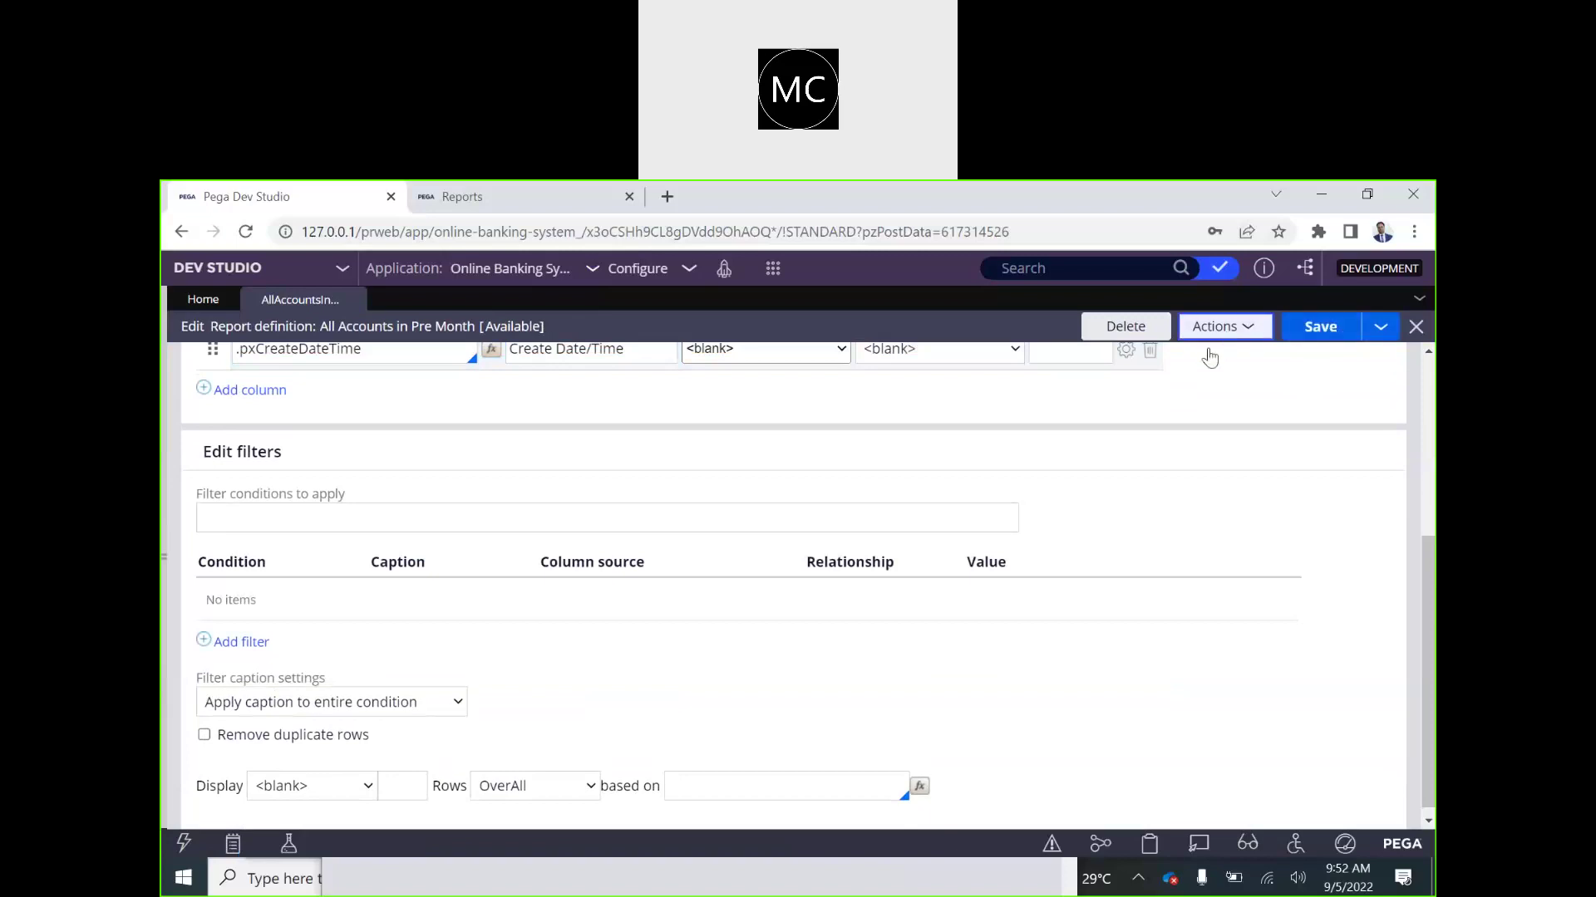
click(1164, 362)
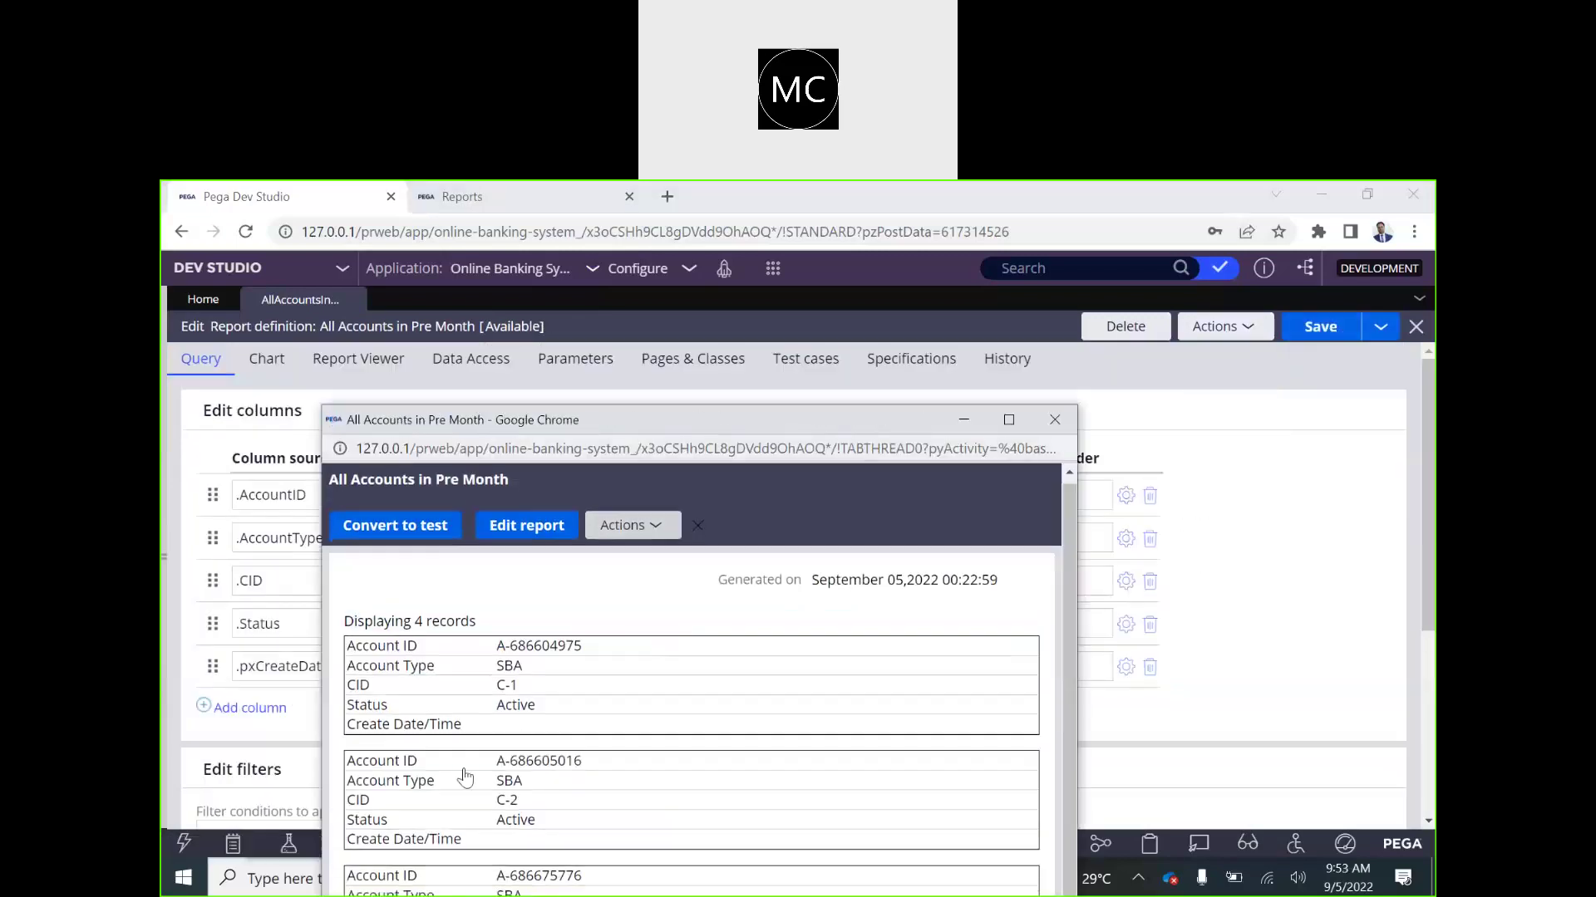
scroll(499, 631, down, 1)
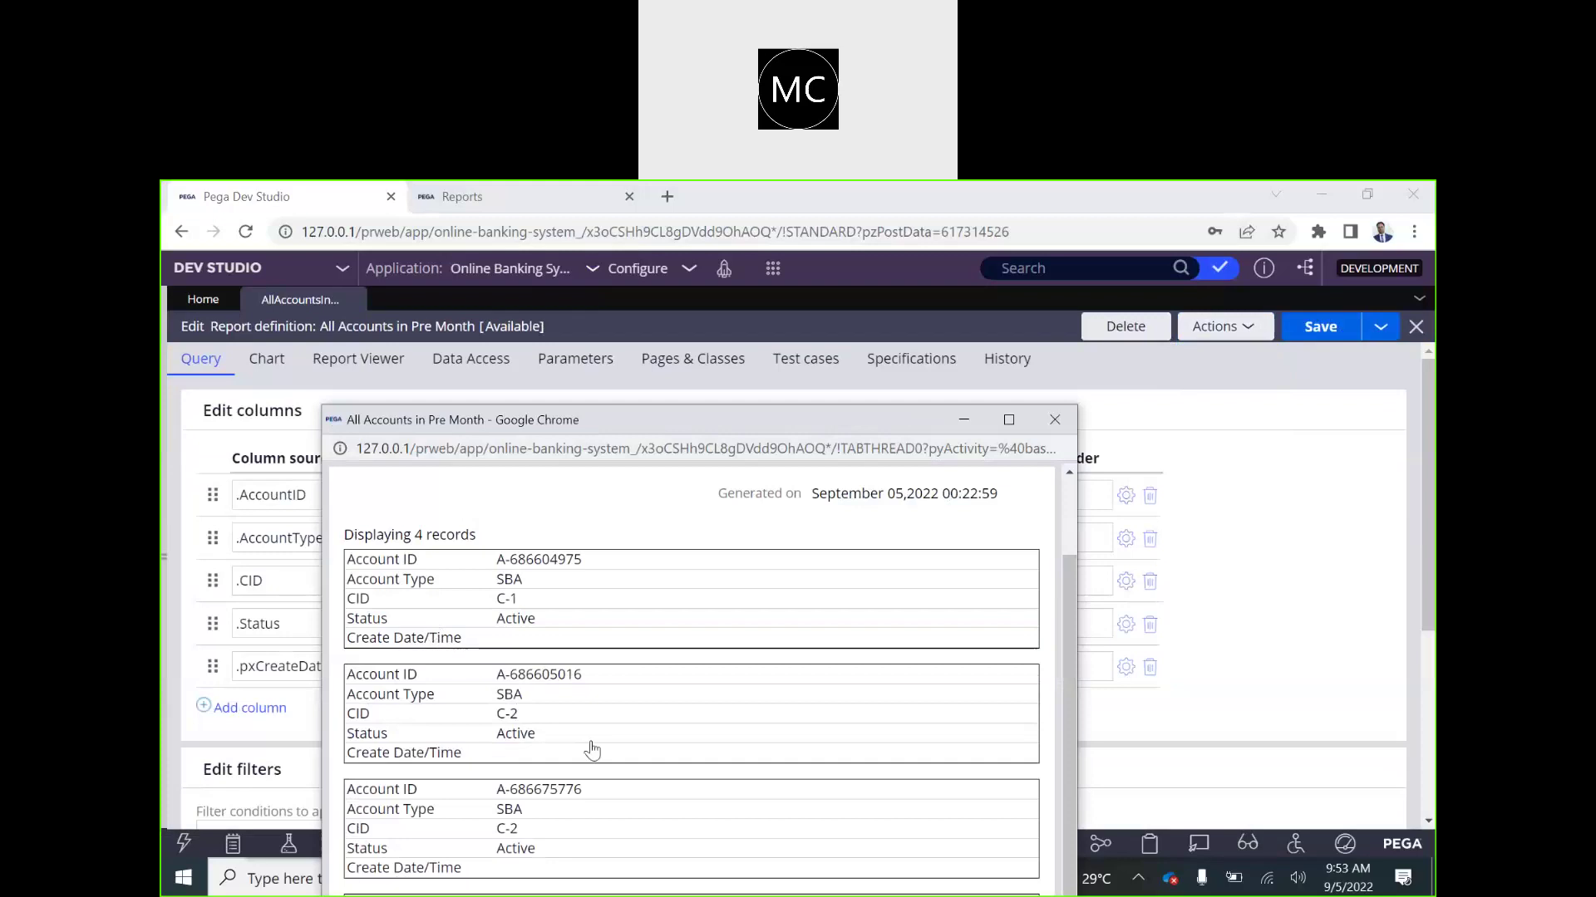
scroll(592, 752, up, 1)
scroll(591, 752, down, 1)
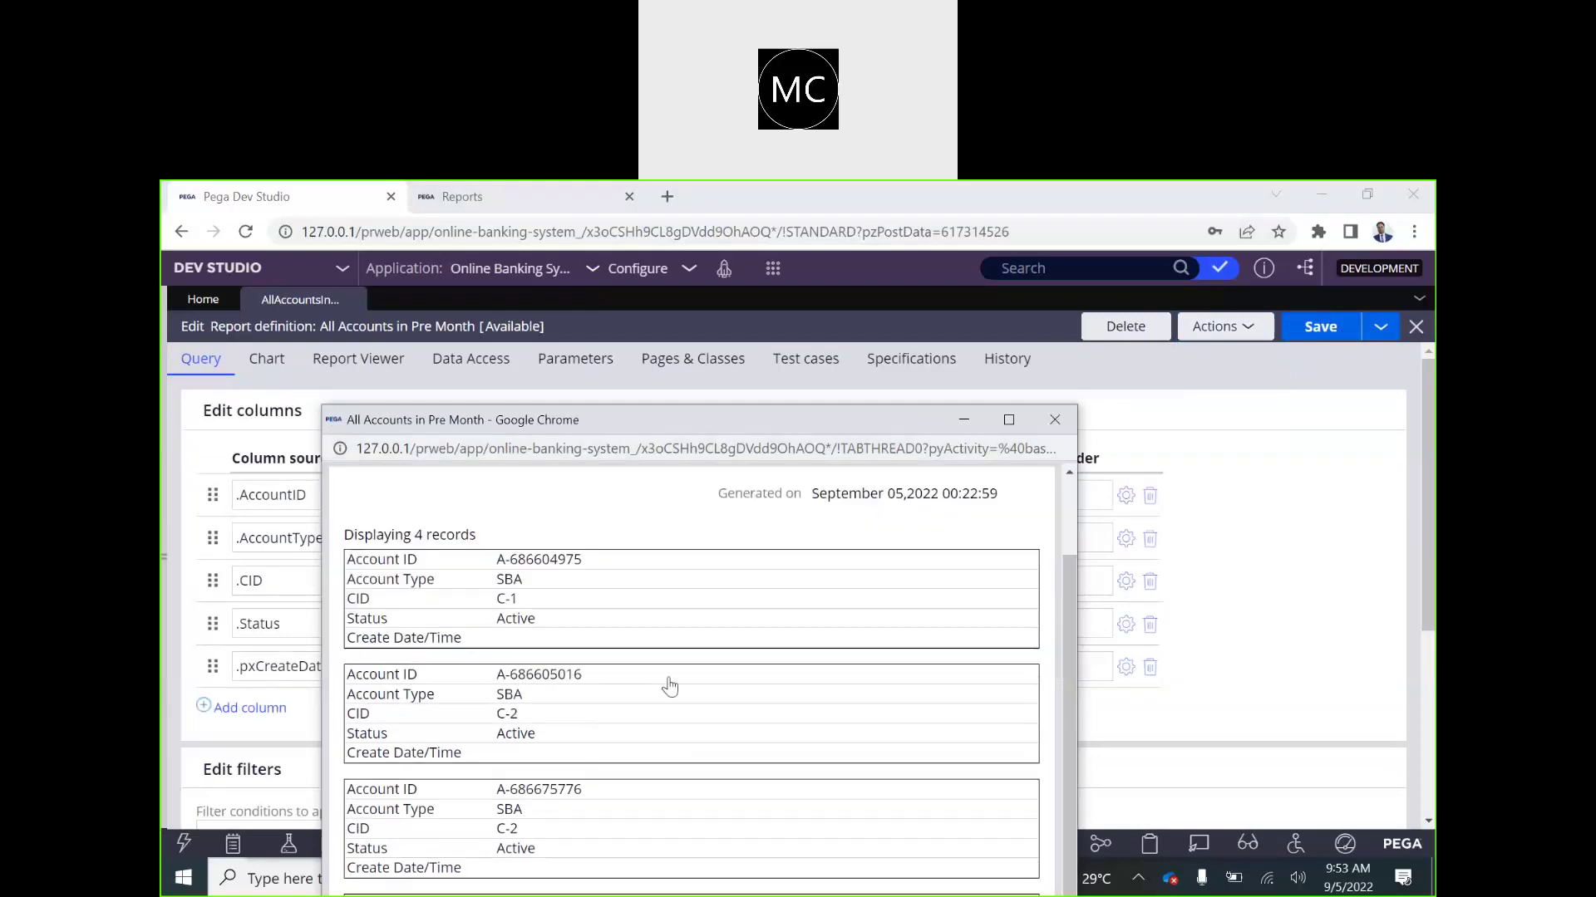
click(1056, 422)
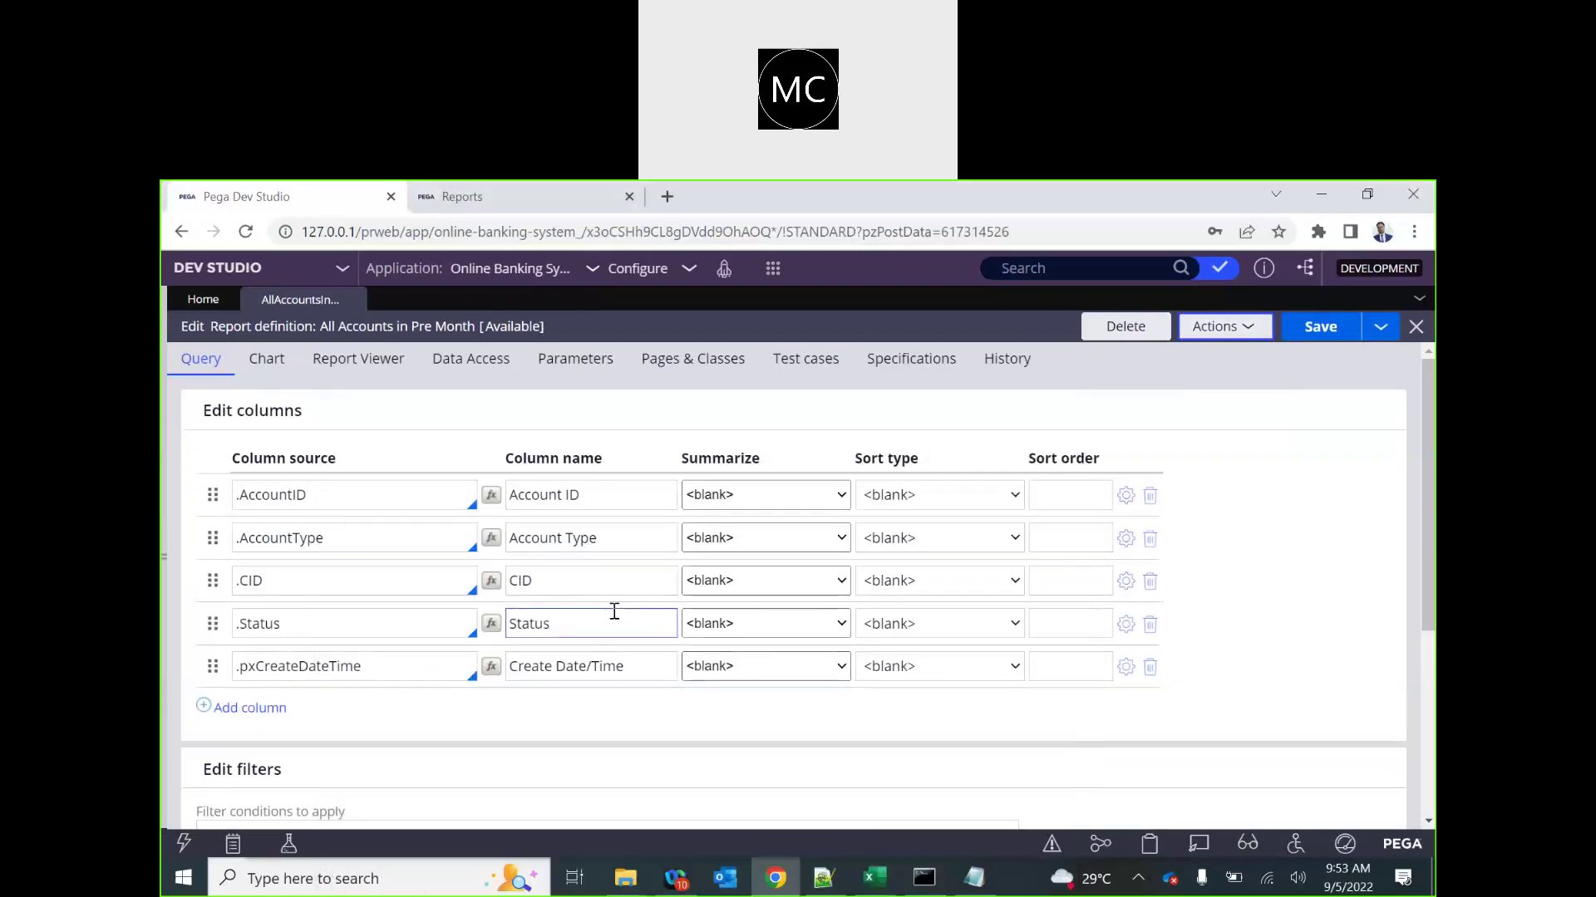
click(164, 557)
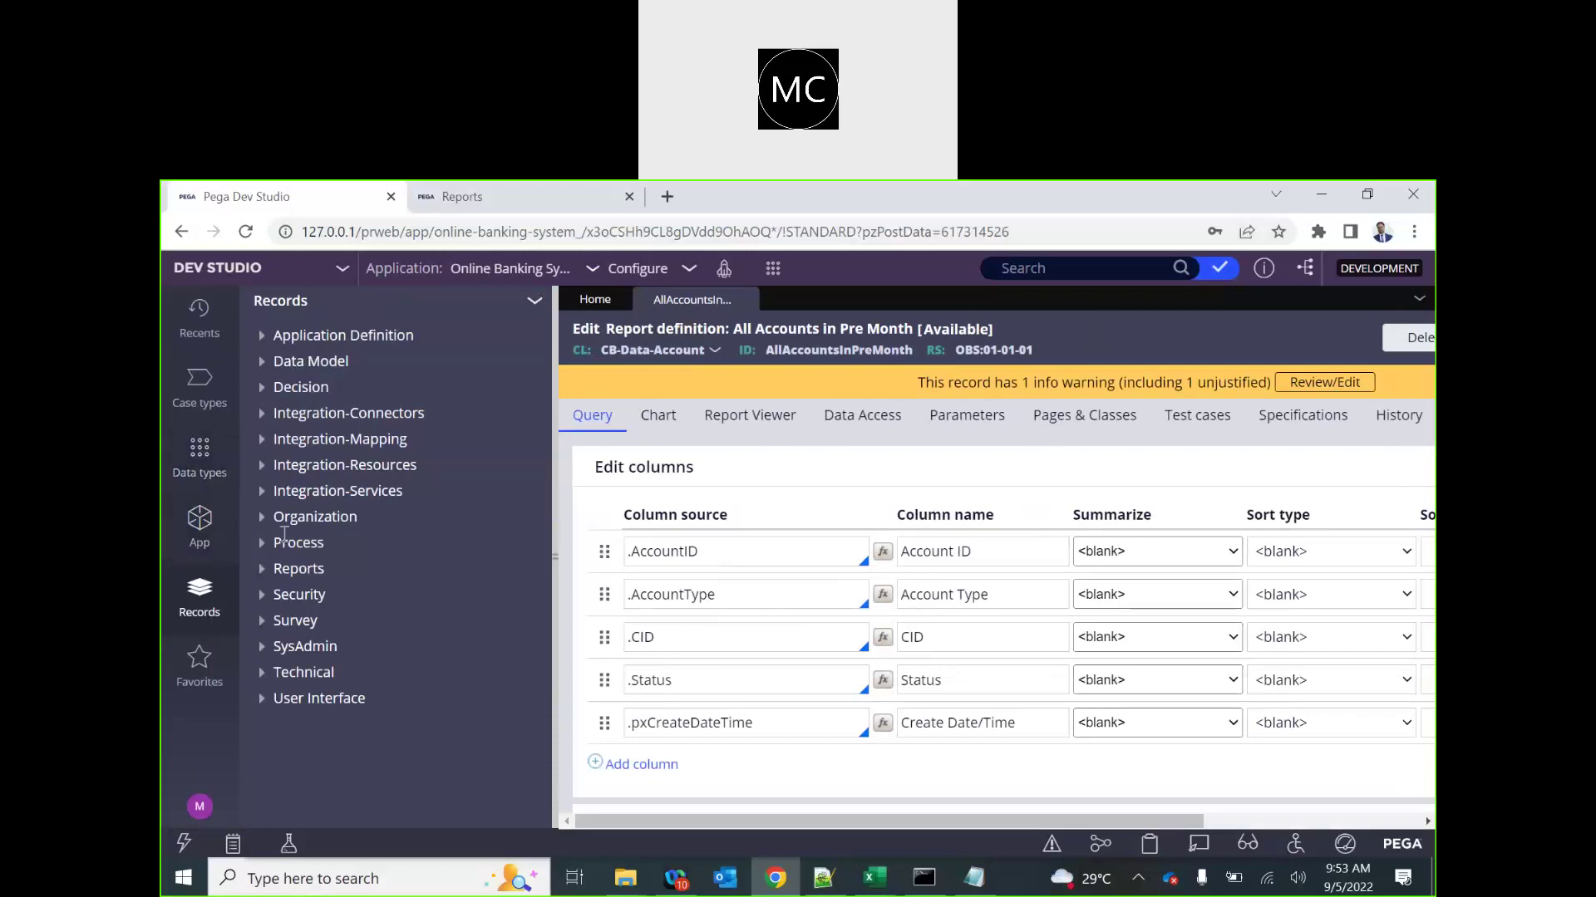
click(772, 270)
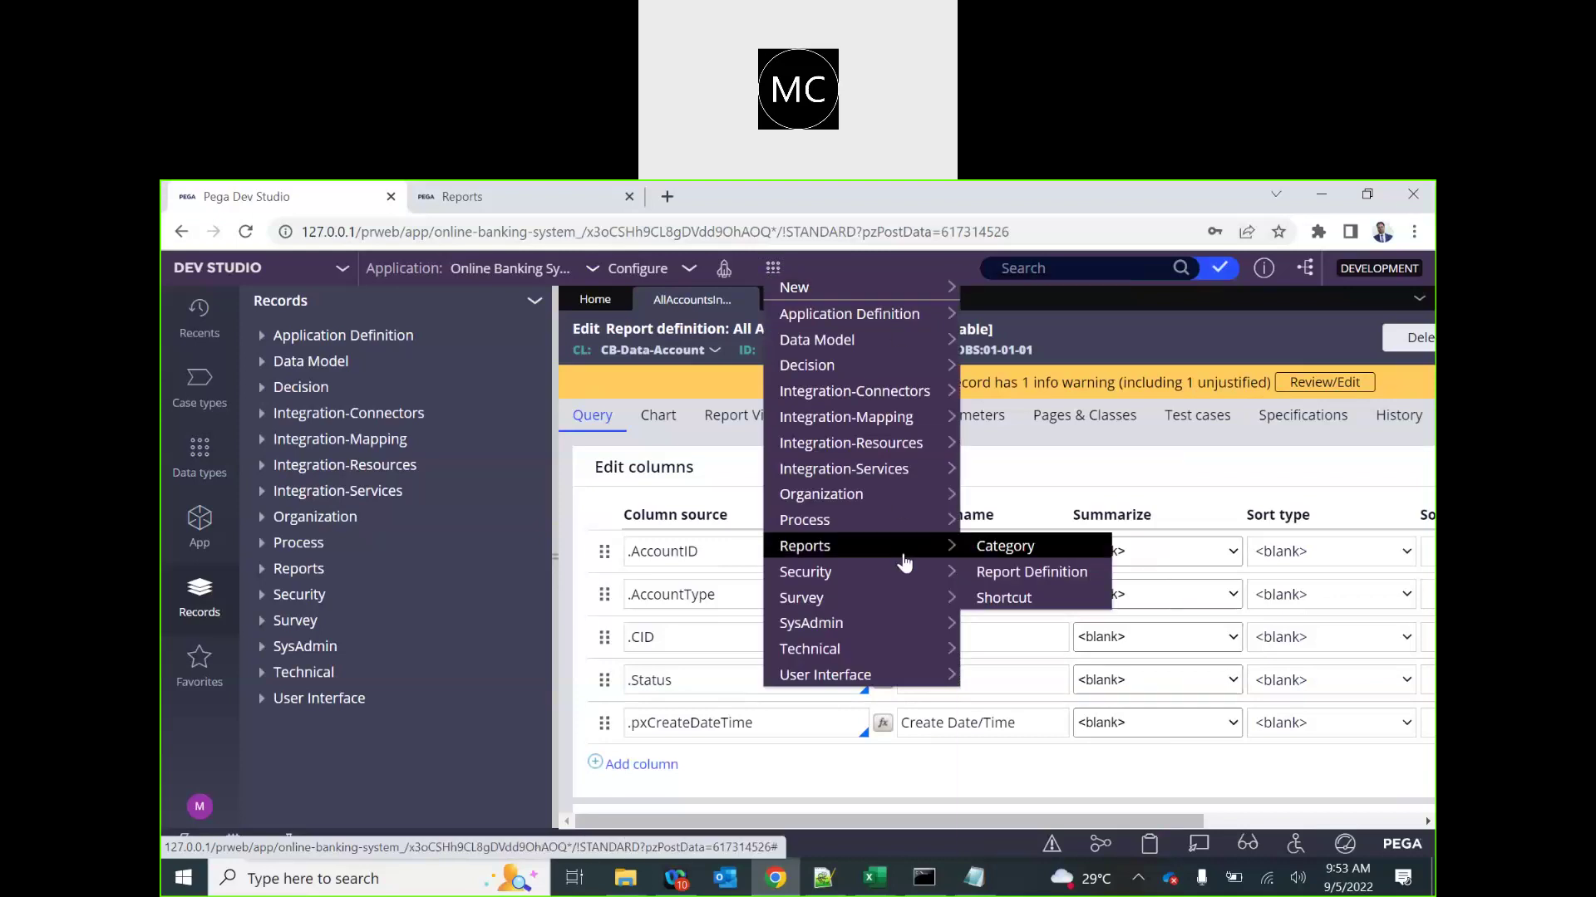
mouse_move(842, 625)
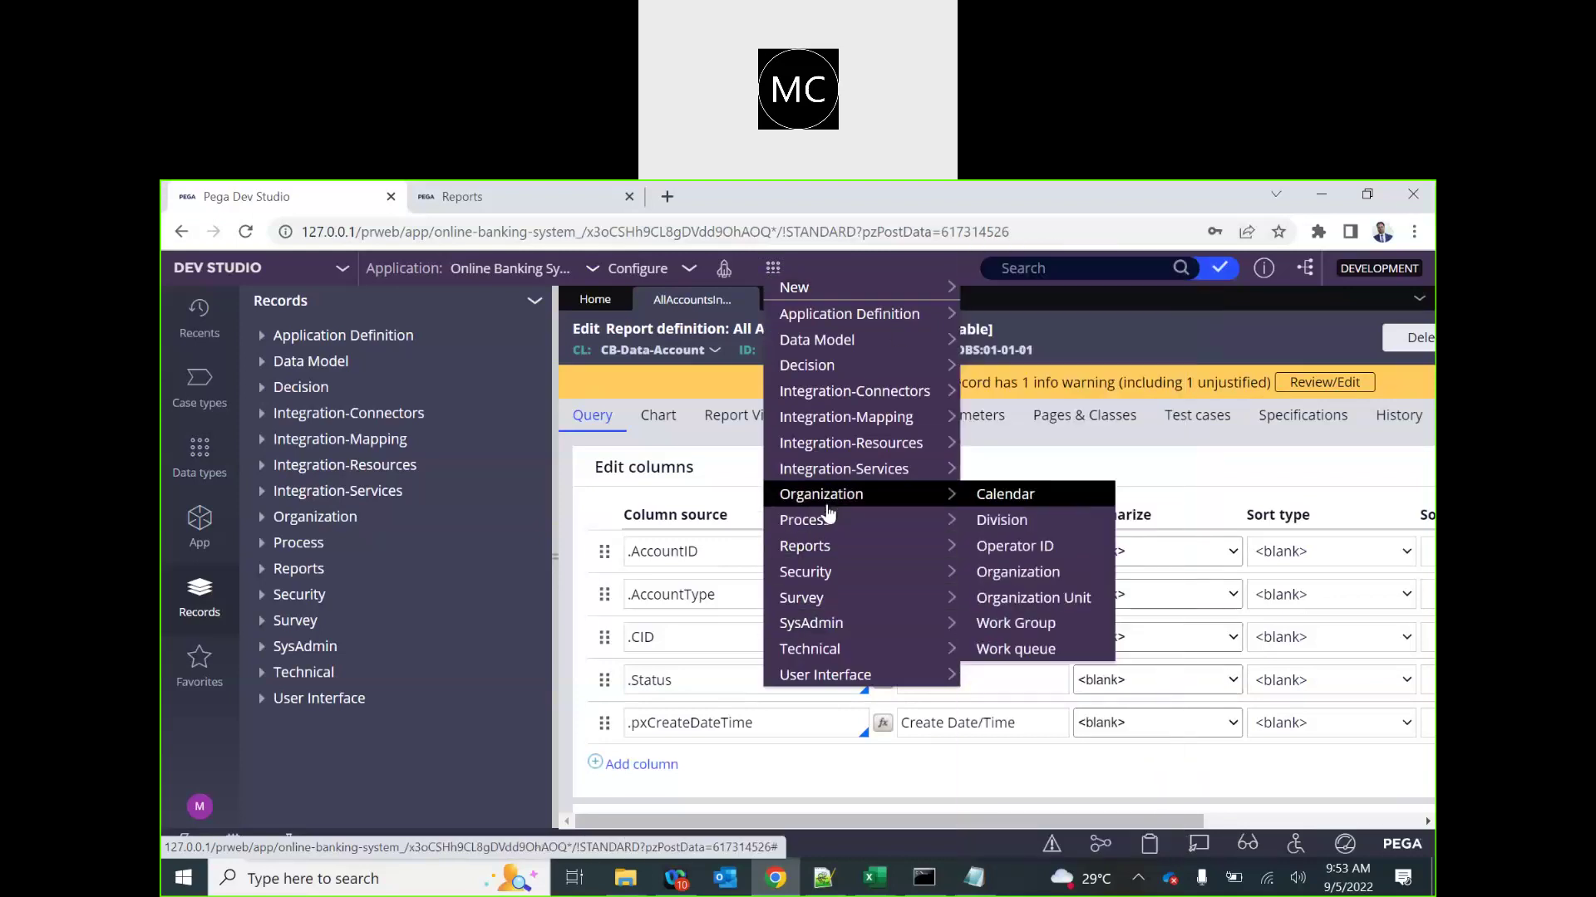
mouse_move(818, 575)
mouse_move(872, 546)
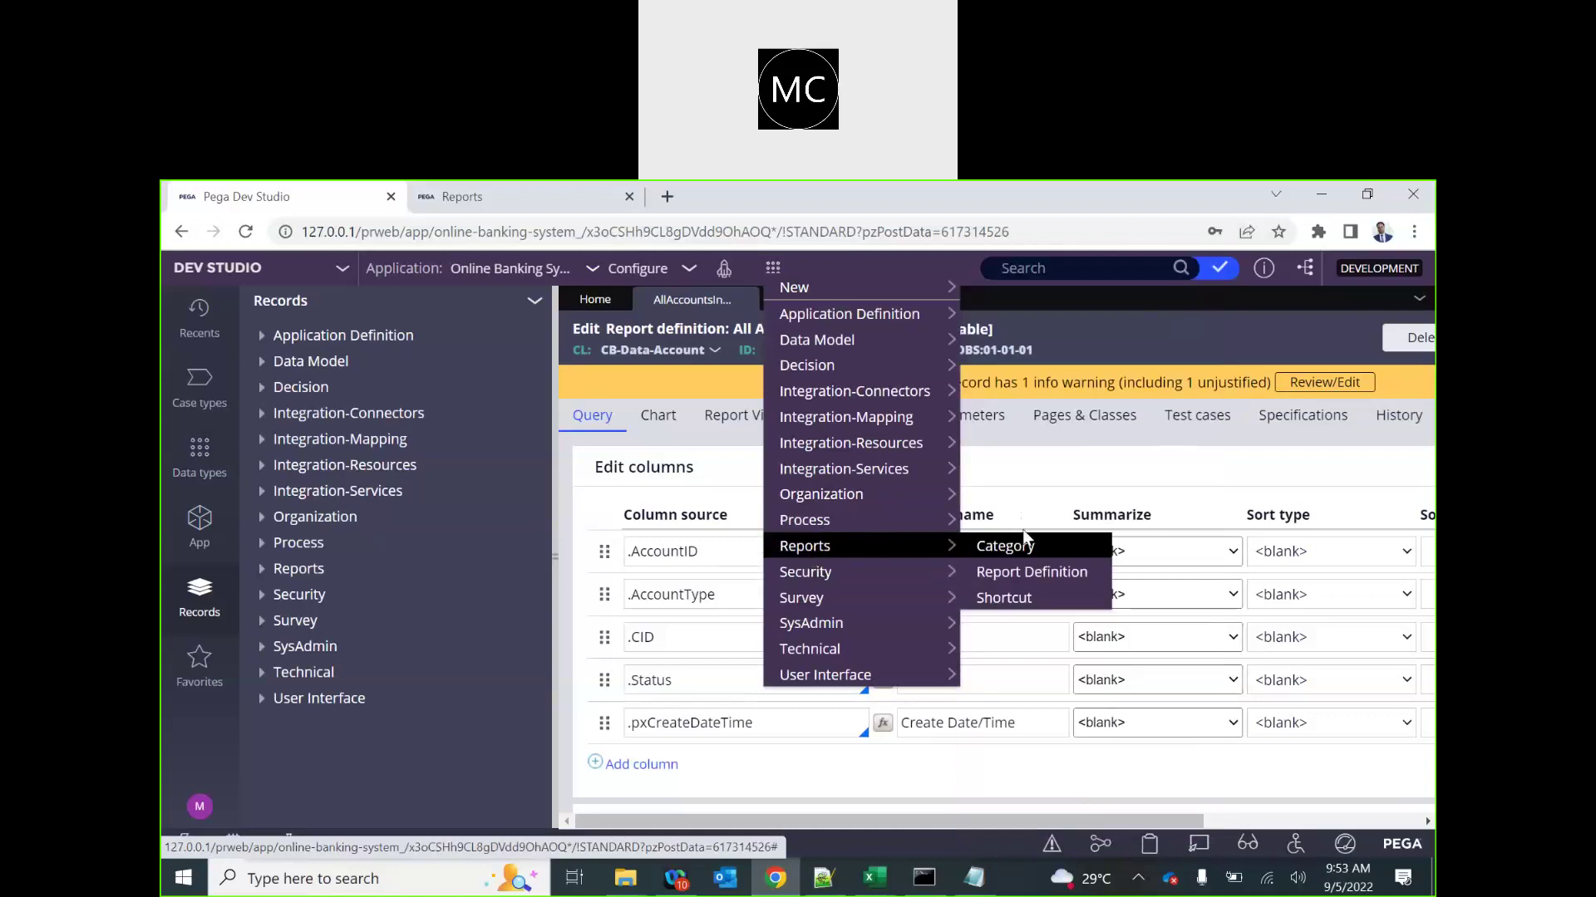
click(995, 600)
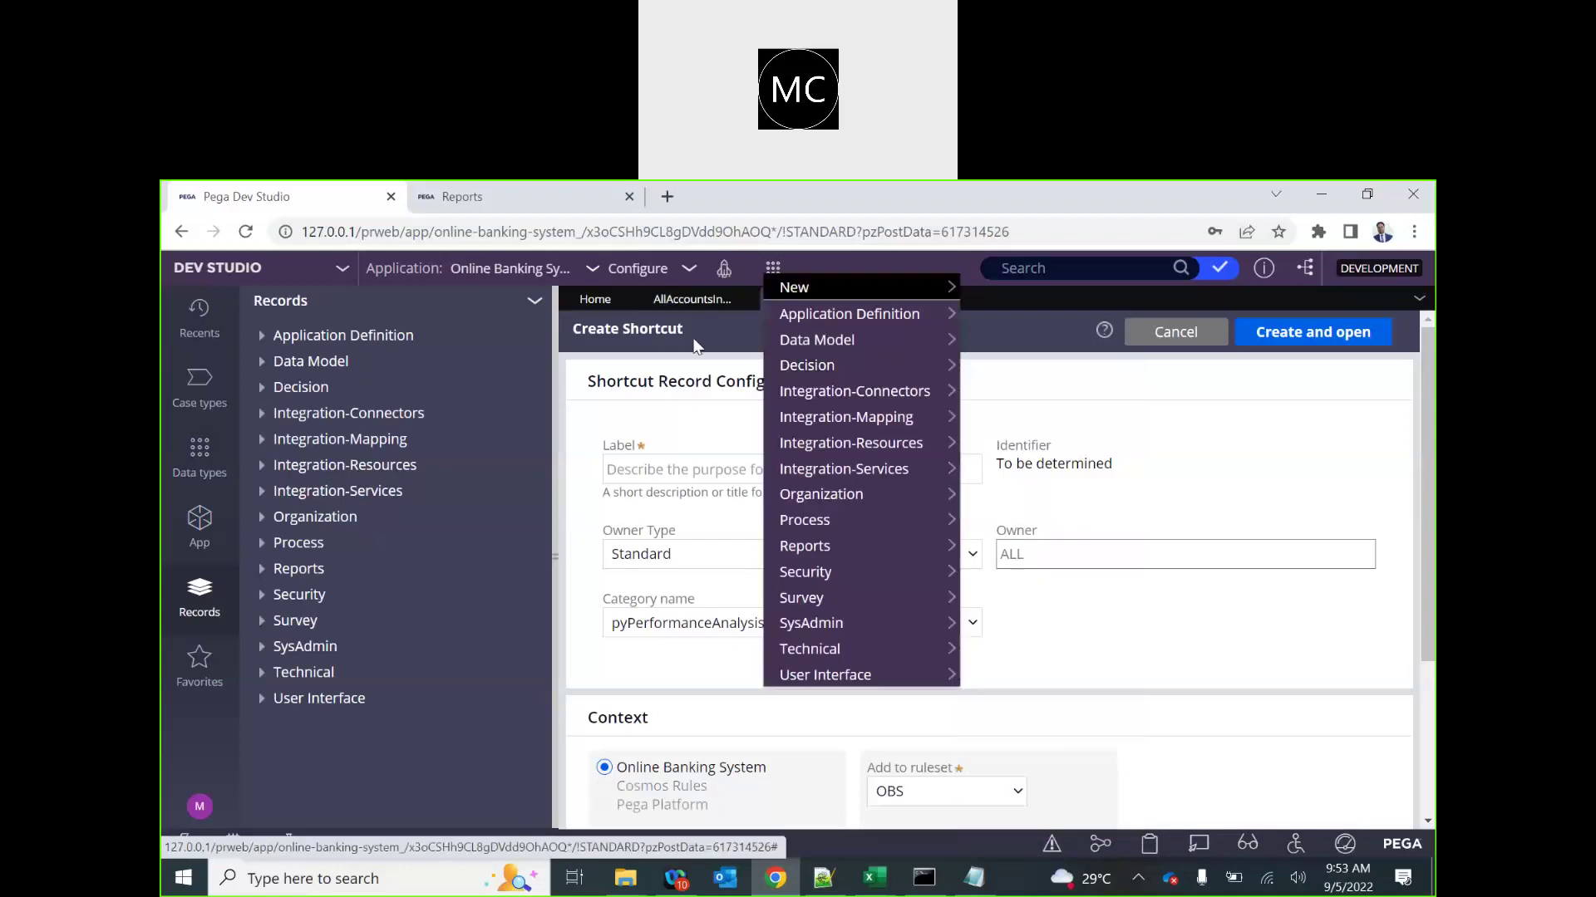
click(820, 300)
- Start a new report category record and label it "Account Reports"
mouse_move(773, 268)
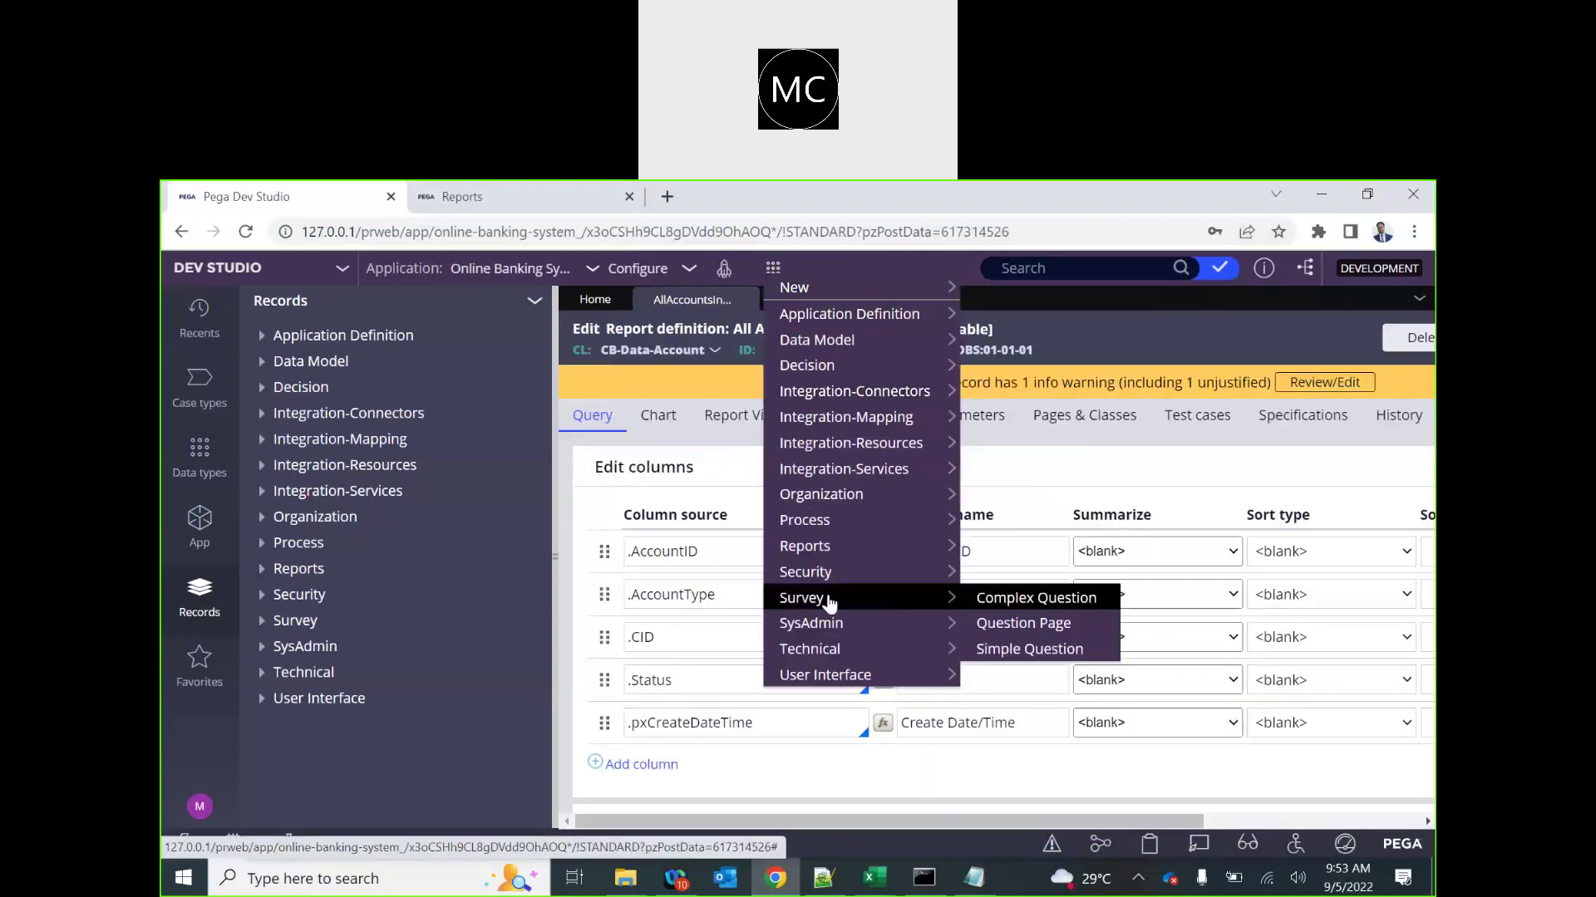
mouse_move(939, 555)
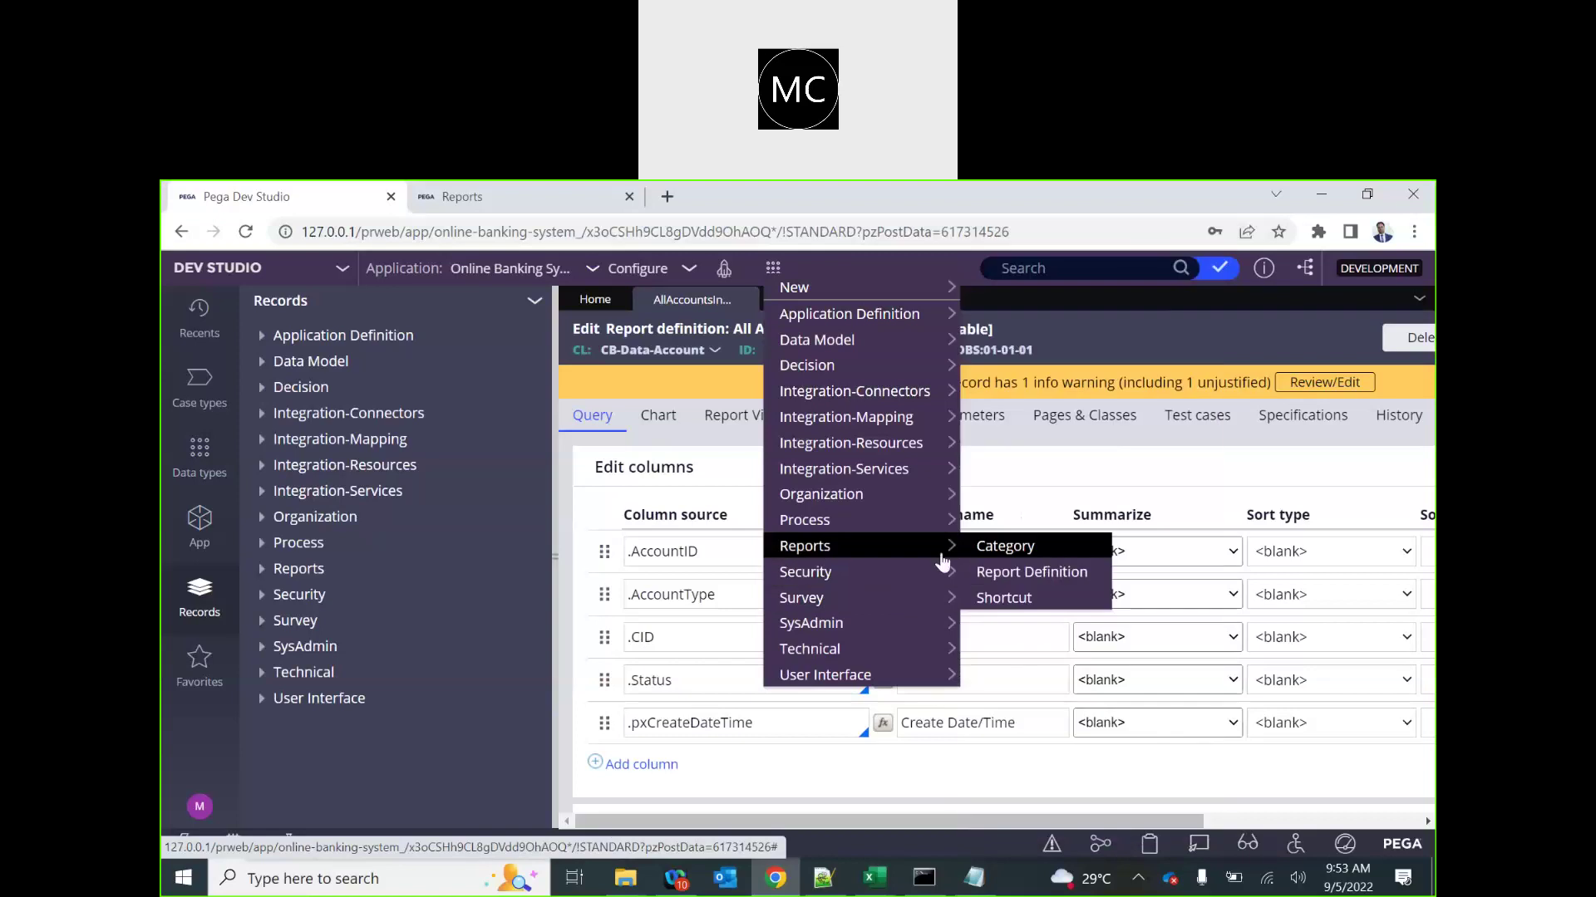
click(1006, 548)
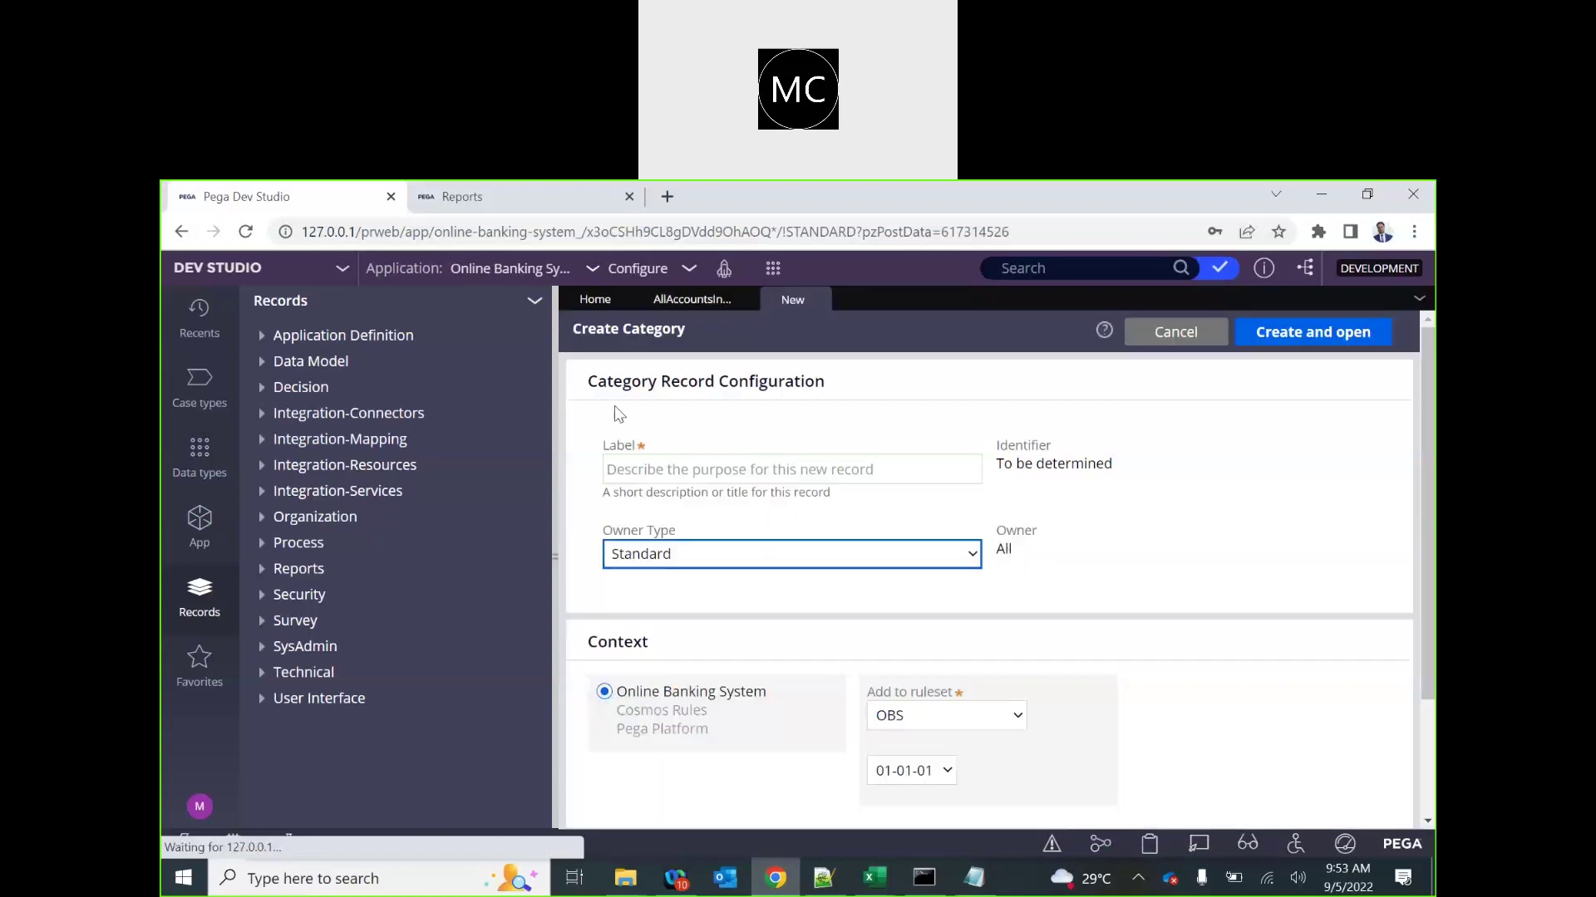
click(646, 471)
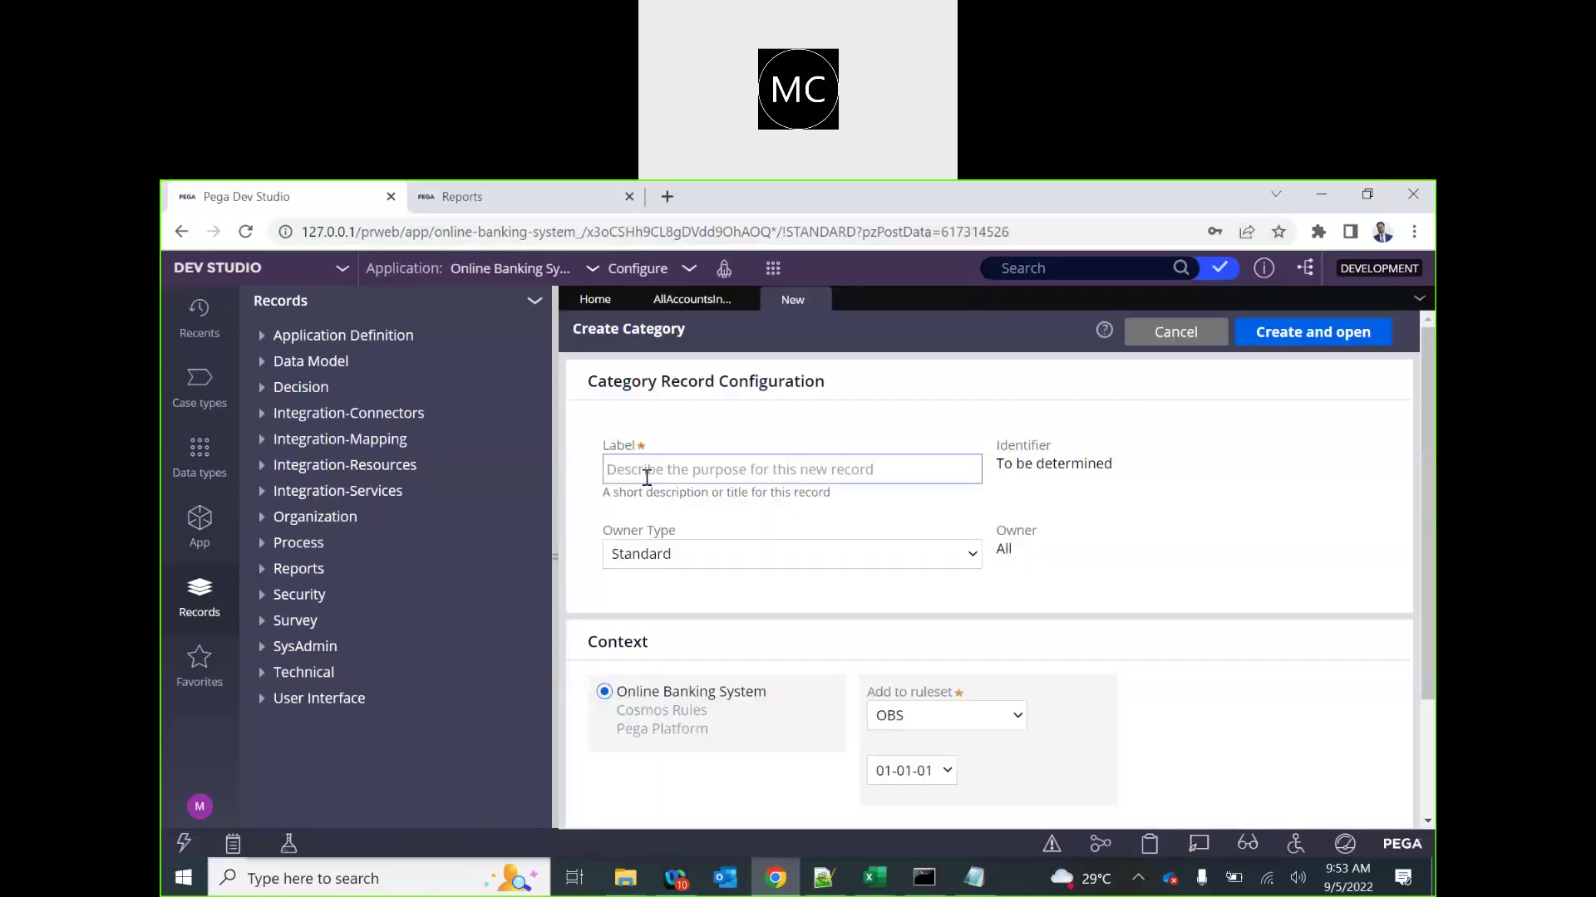
text(Accounts Reports)
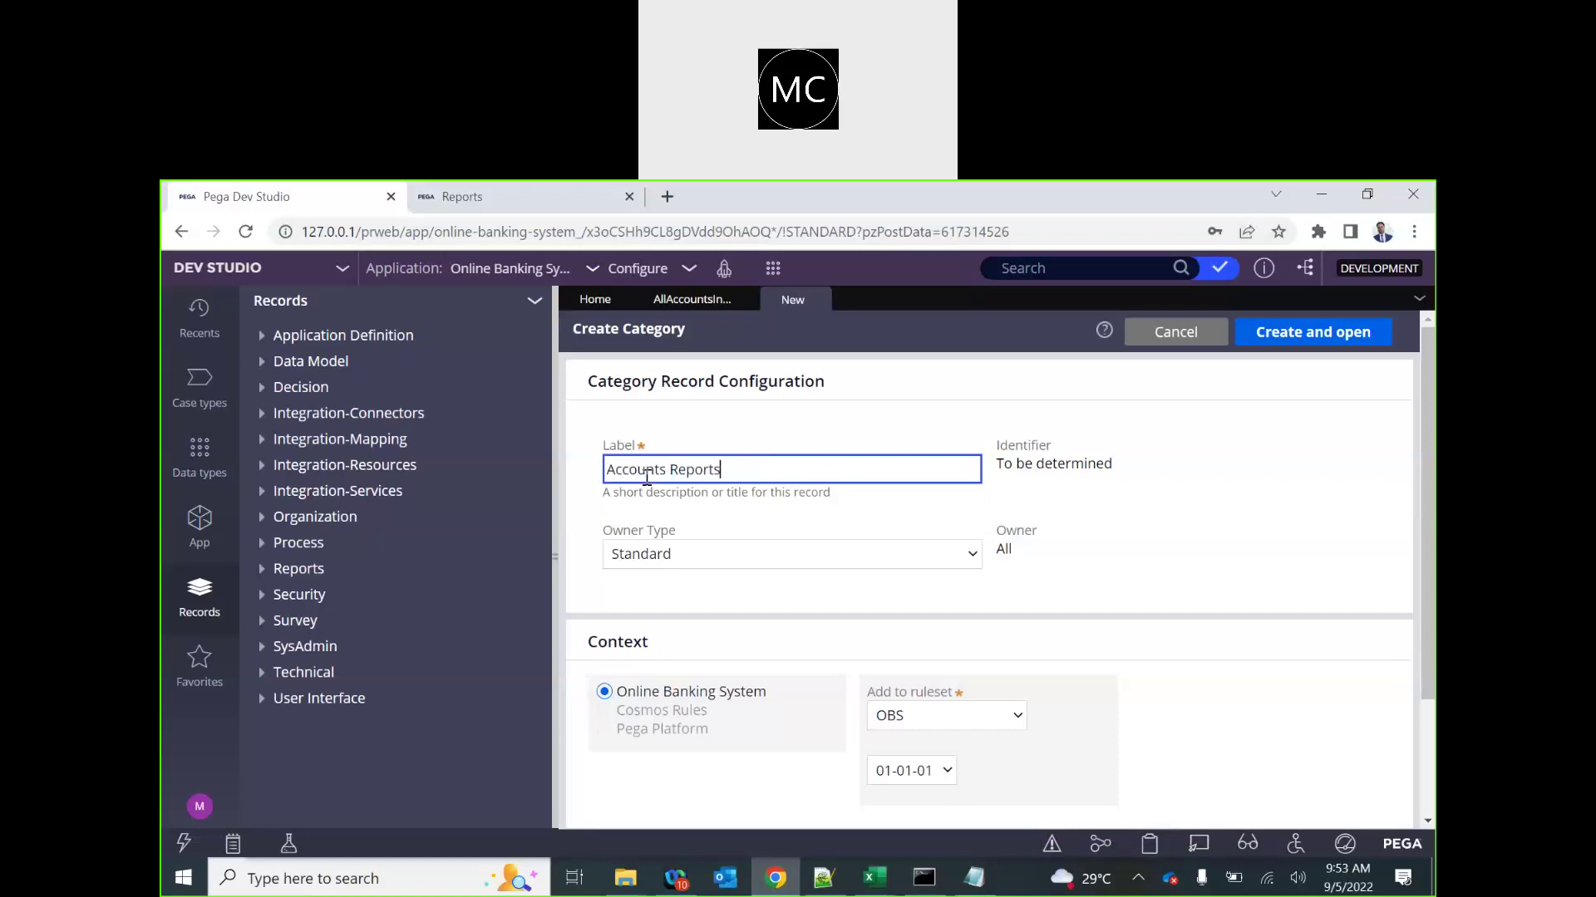
click(669, 470)
key(BackSpace)
- Try the Shared and Personal owner types for the Account Reports category
click(739, 555)
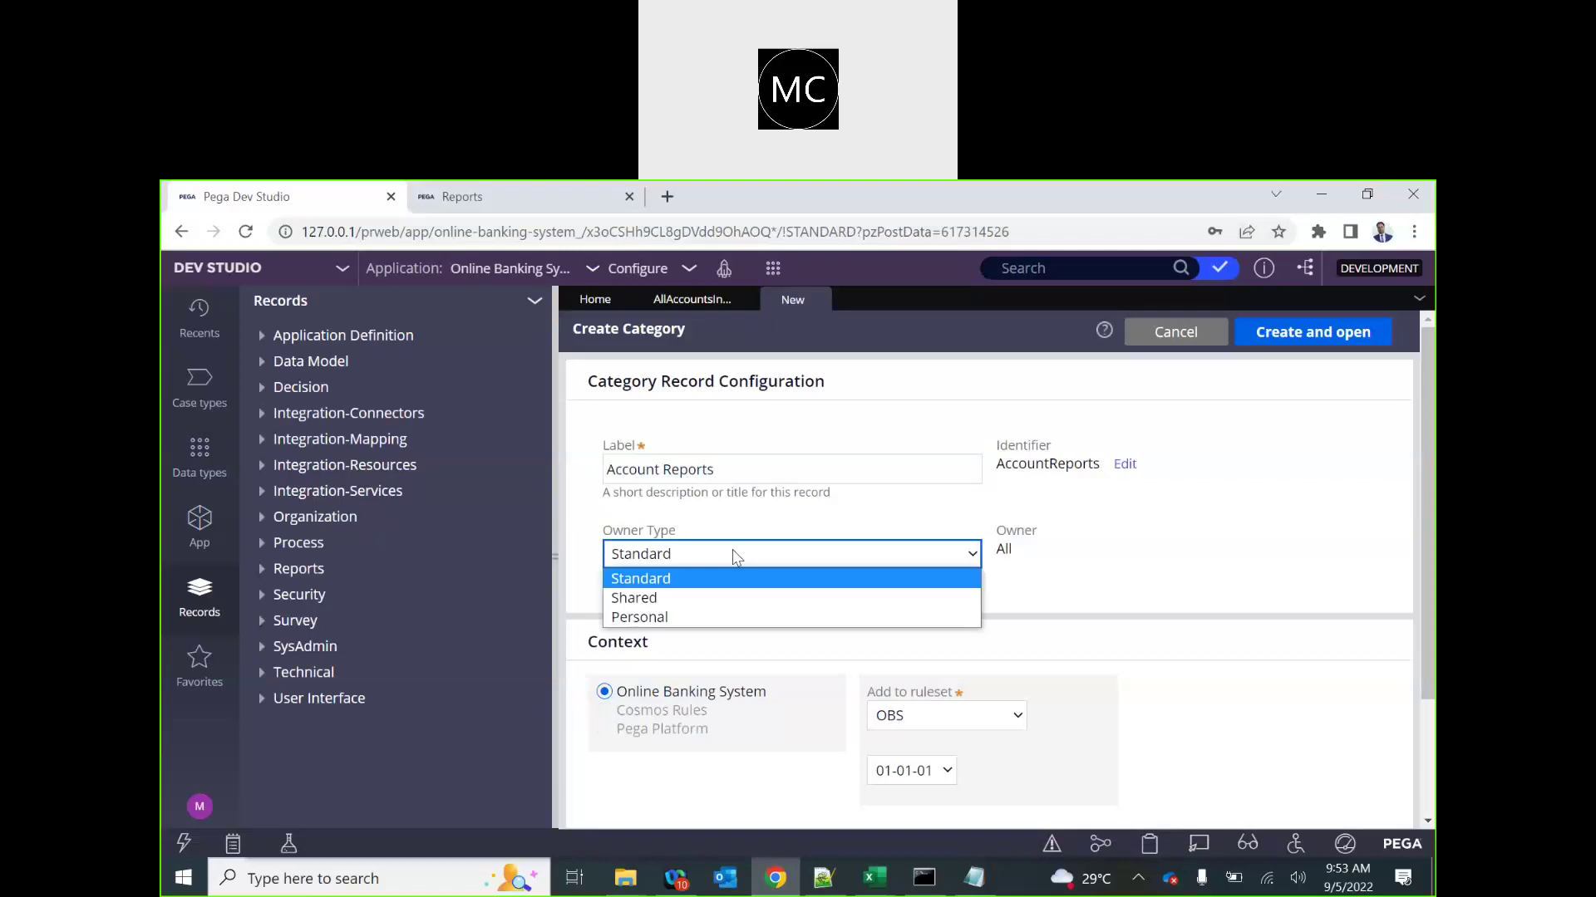
click(736, 556)
click(752, 552)
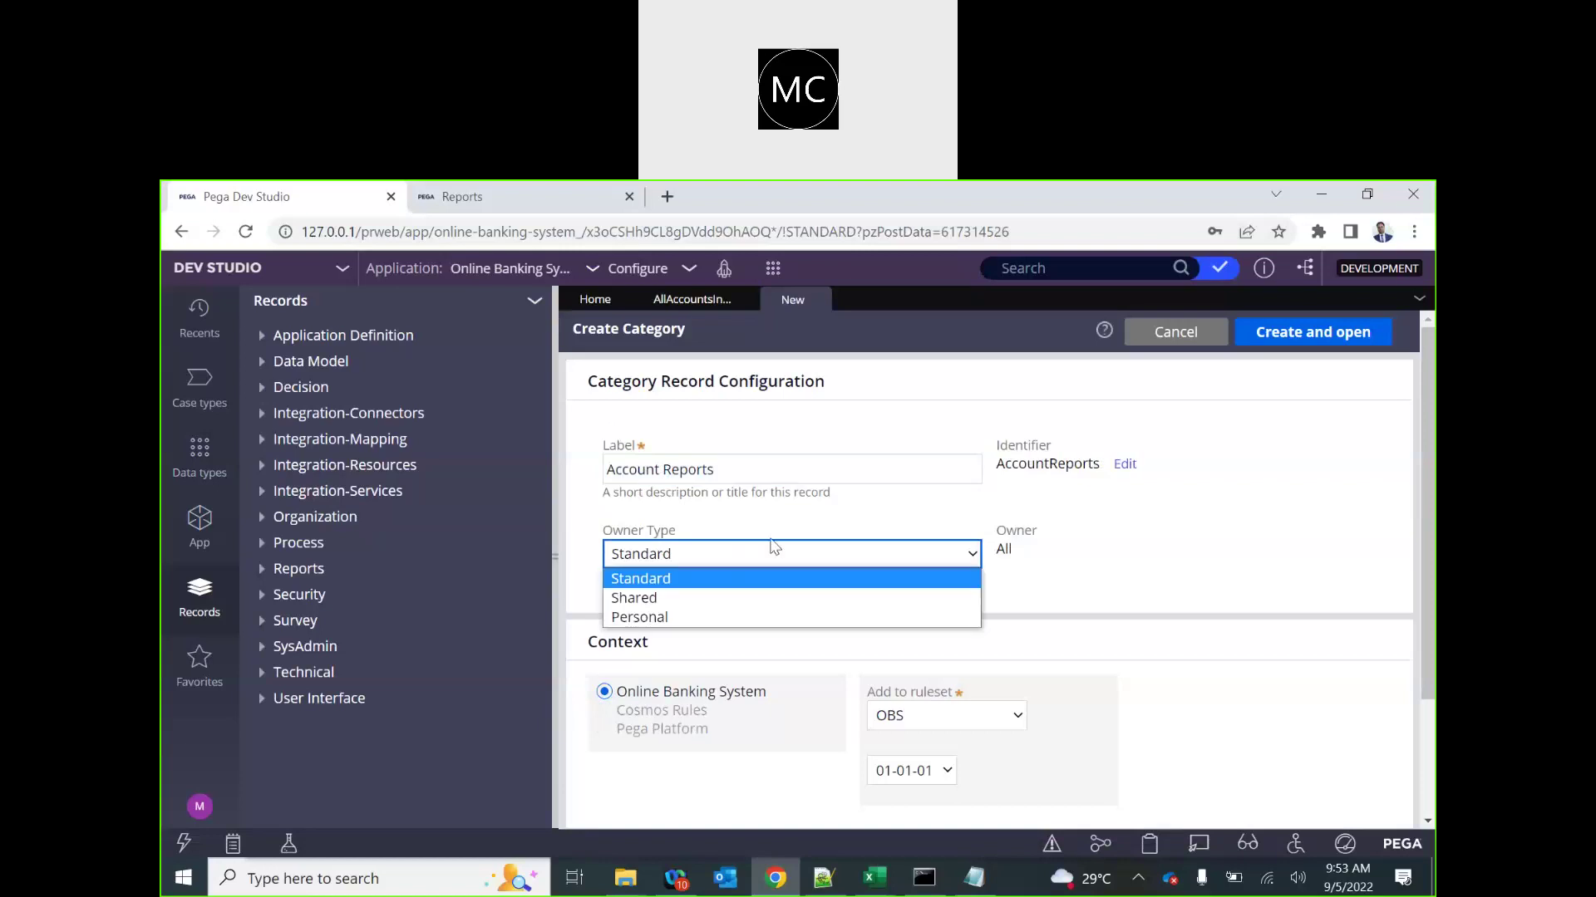
click(1141, 584)
click(739, 554)
click(737, 599)
click(1044, 568)
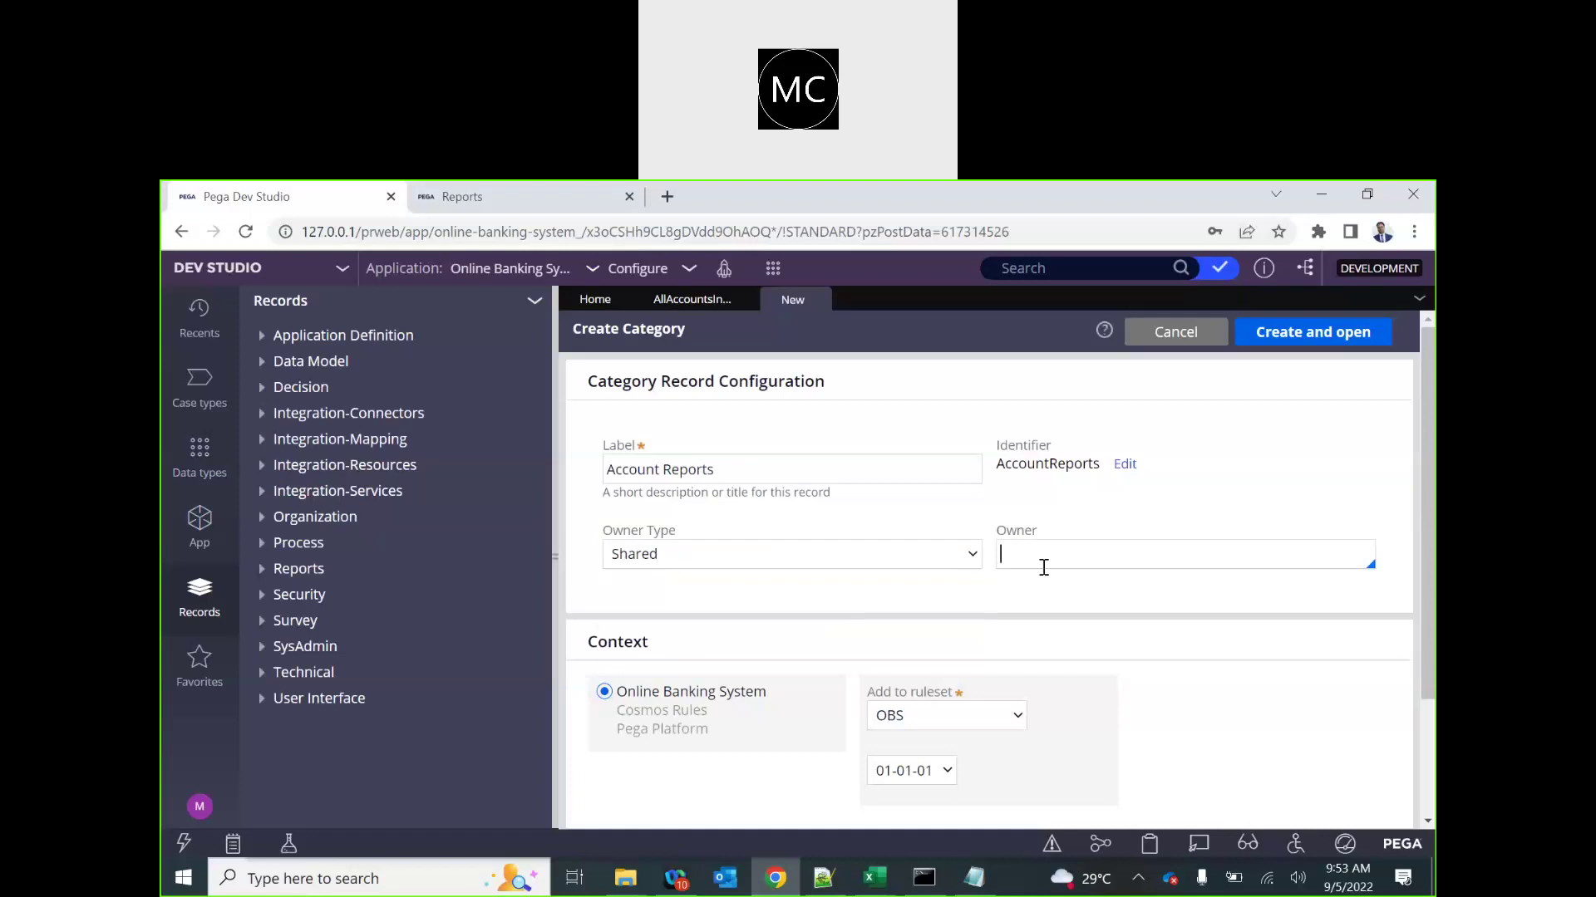
click(848, 565)
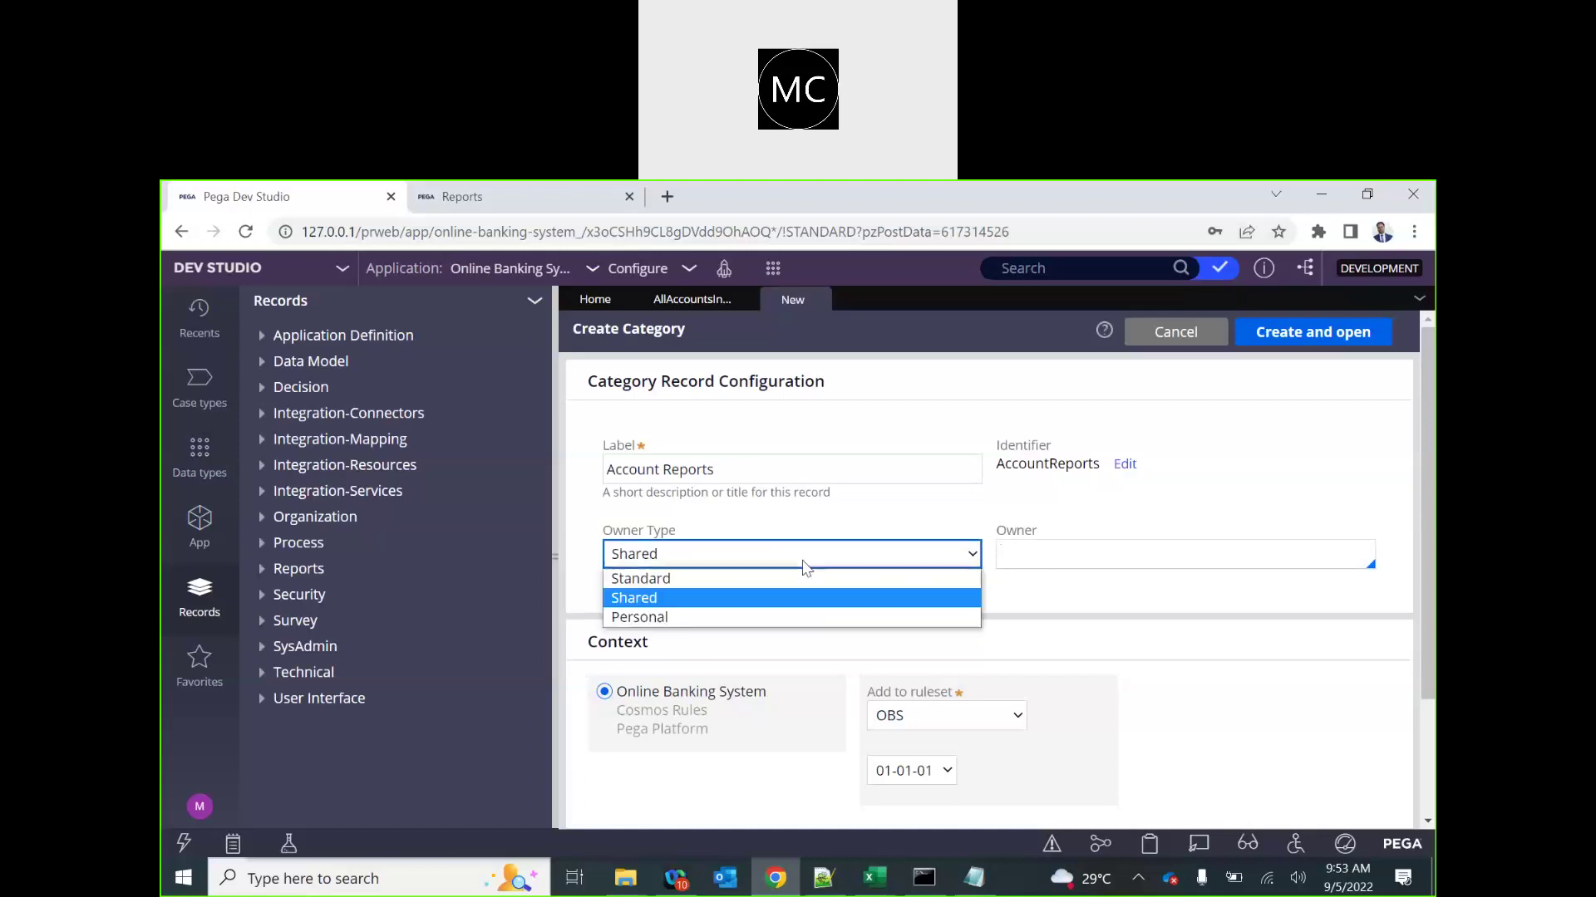
click(721, 625)
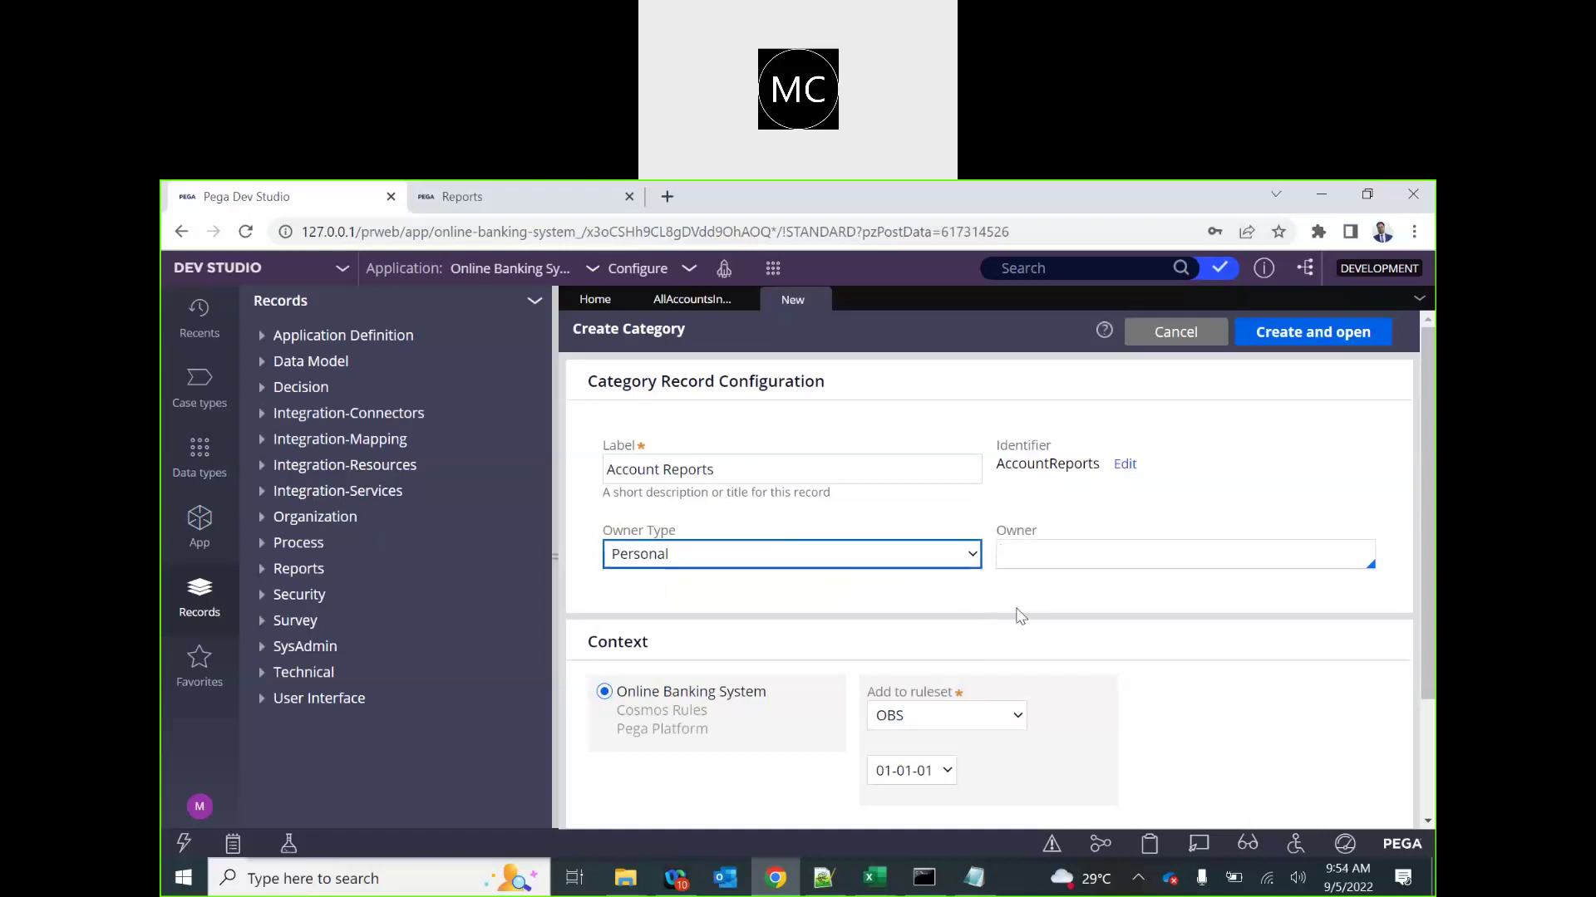
- Create the Account Reports category with the Standard owner type and save its record
click(851, 562)
click(691, 578)
click(1308, 331)
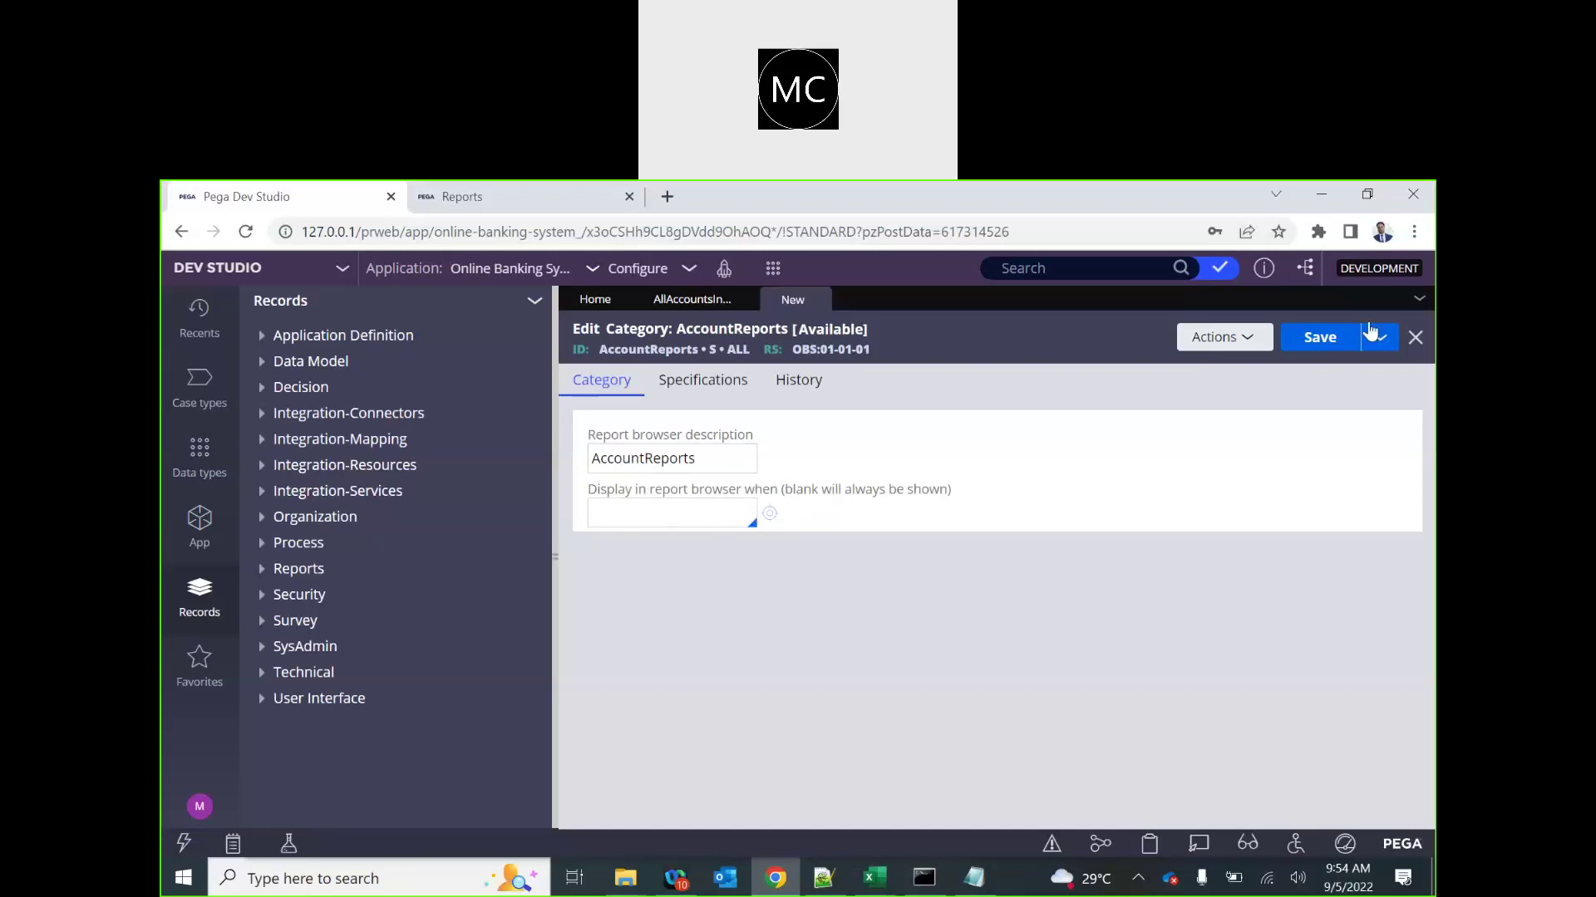
click(1334, 347)
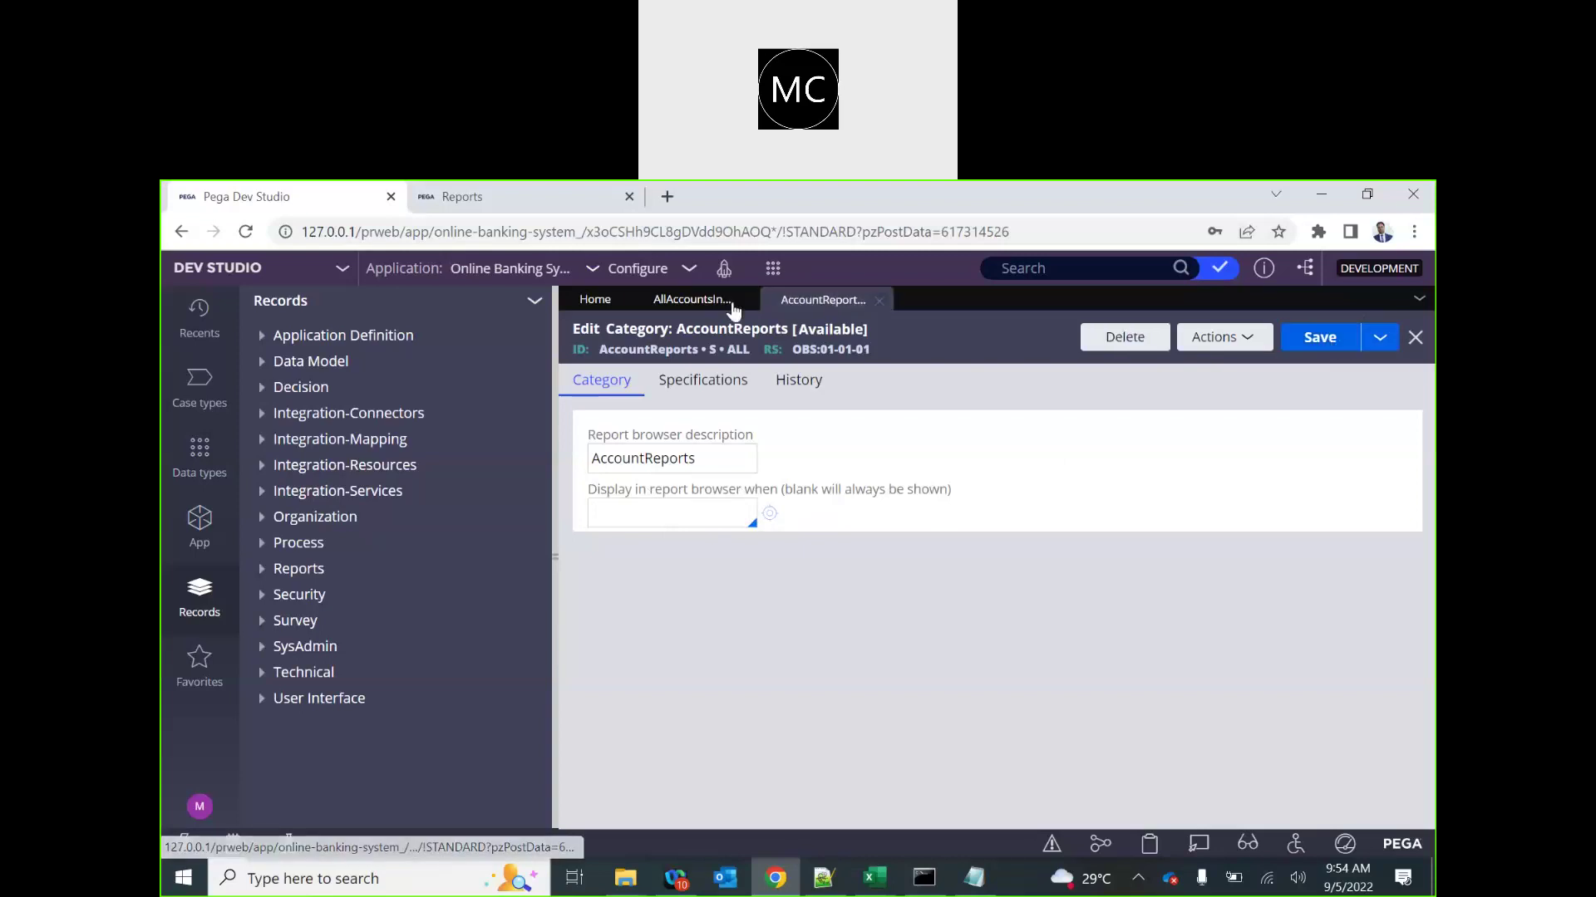
- Start a new report shortcut record and label it "Accounts in Month"
click(773, 268)
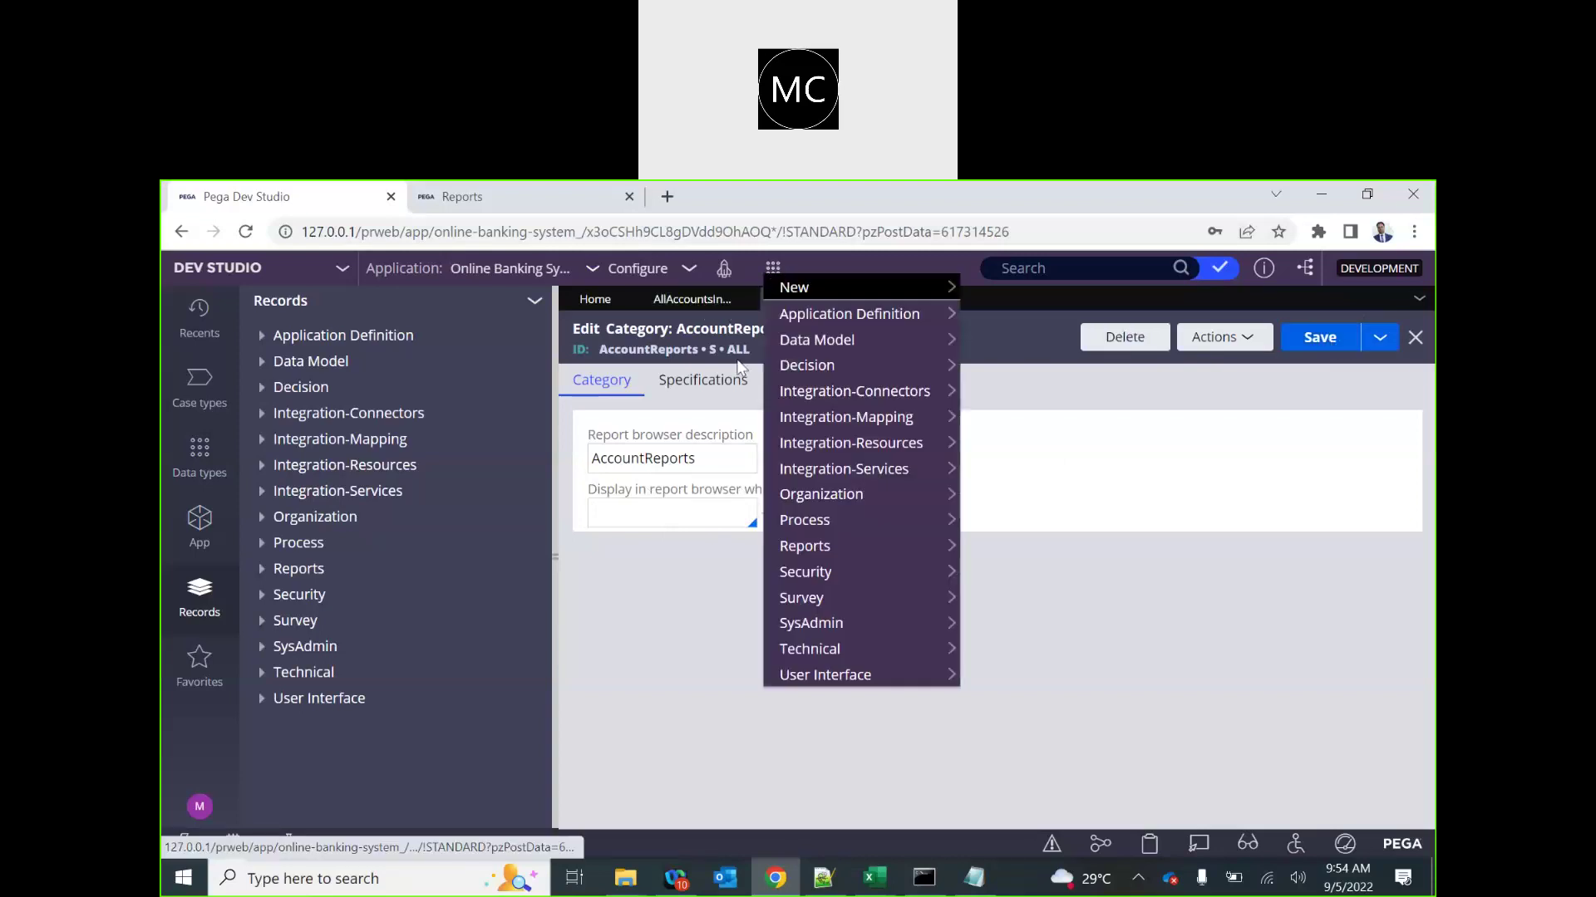
mouse_move(835, 548)
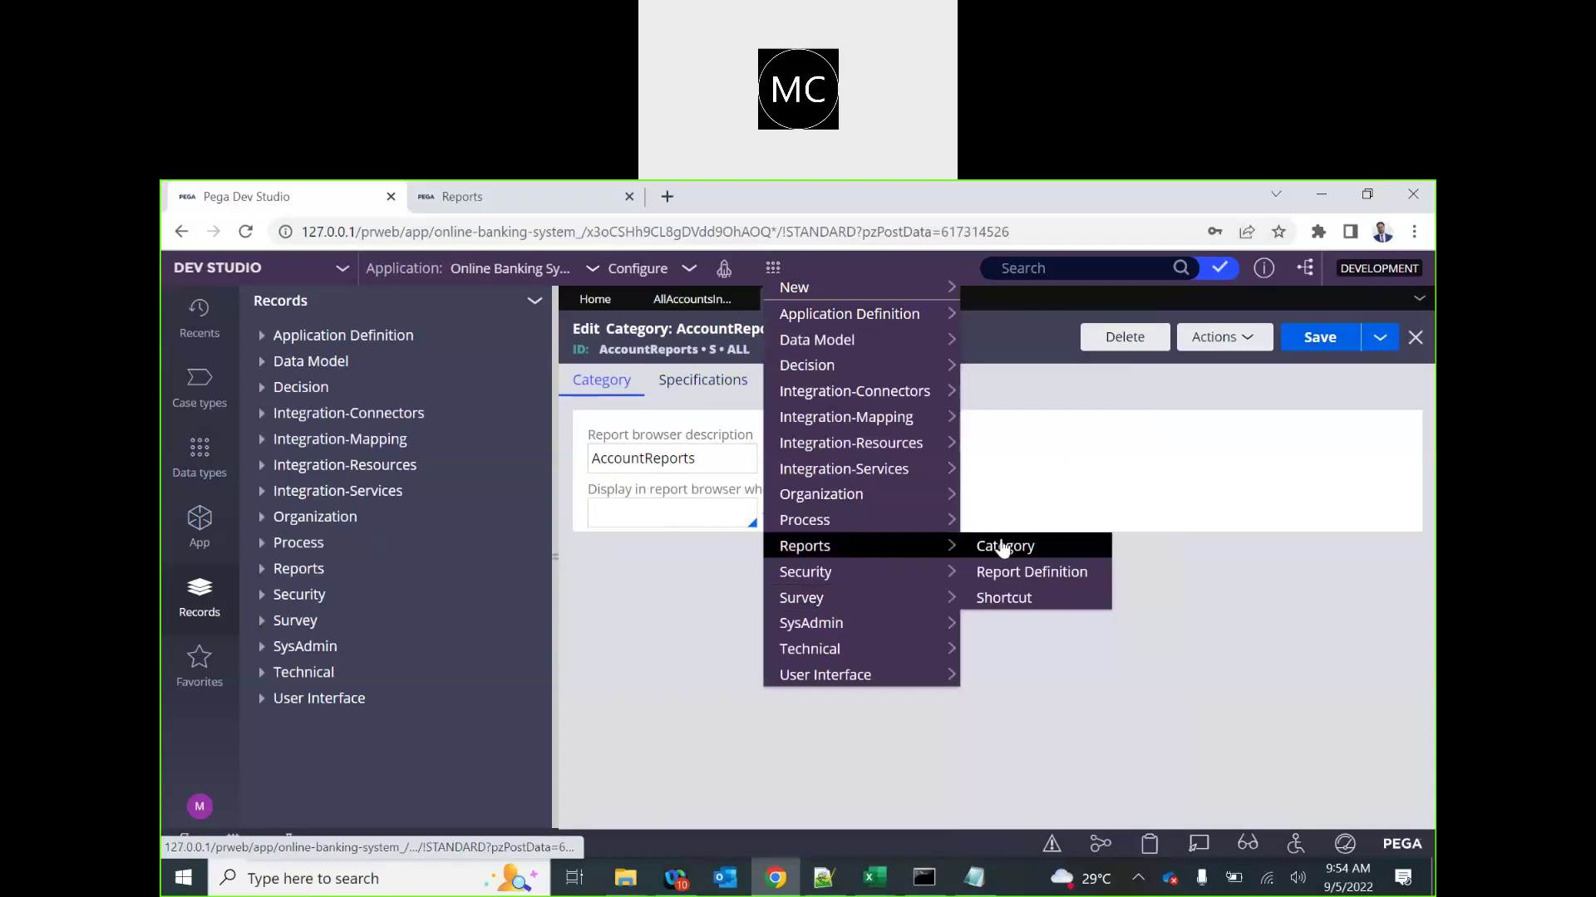
click(997, 601)
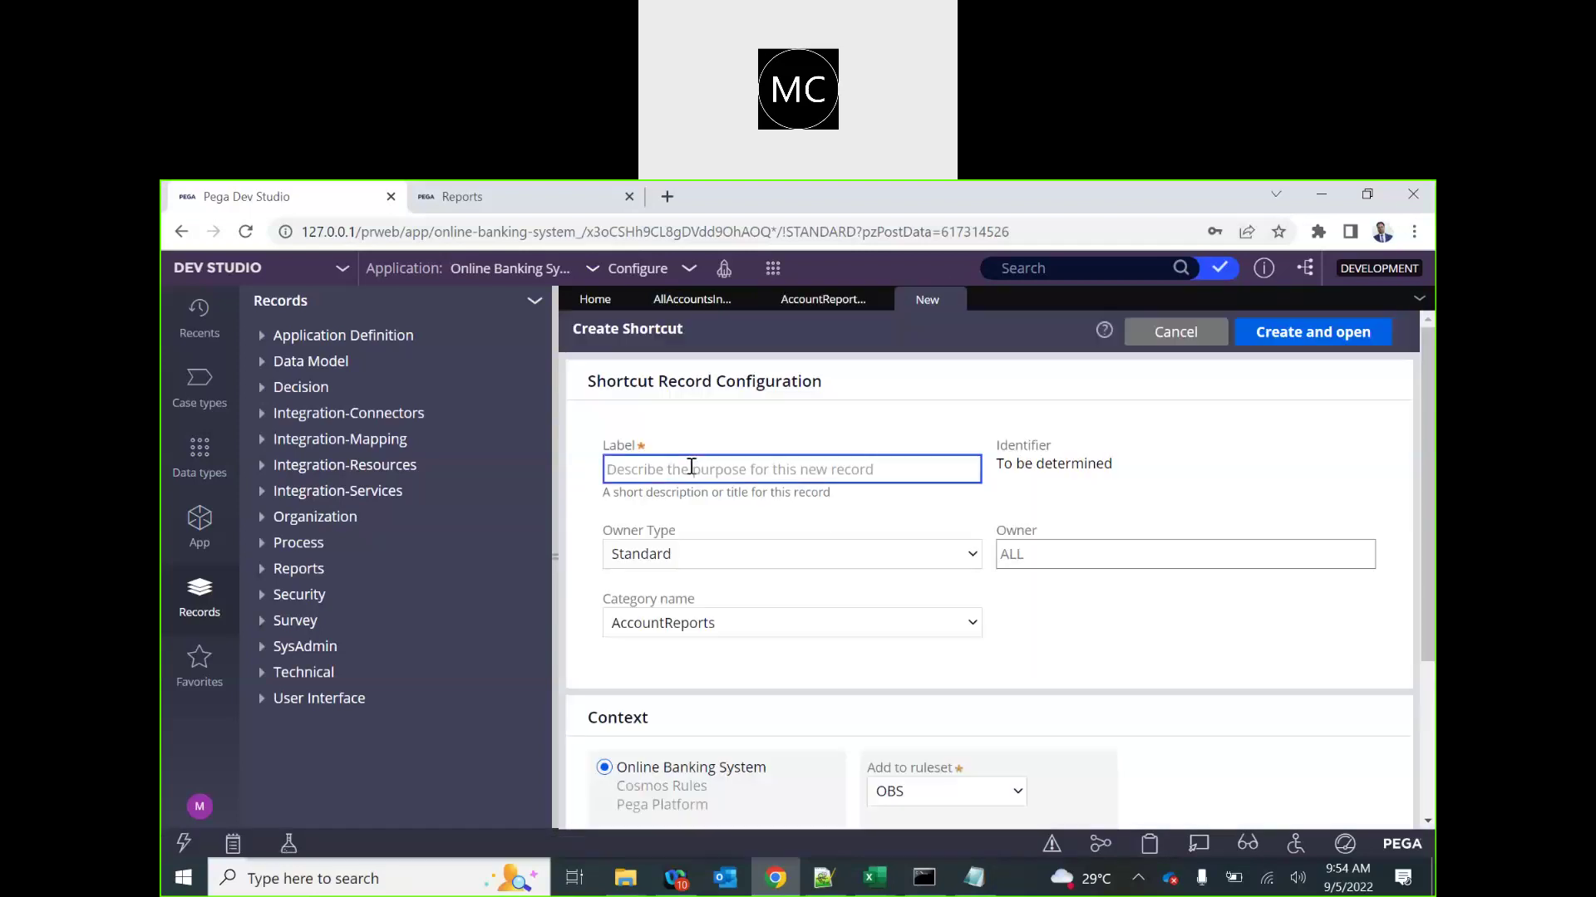
text(Ac)
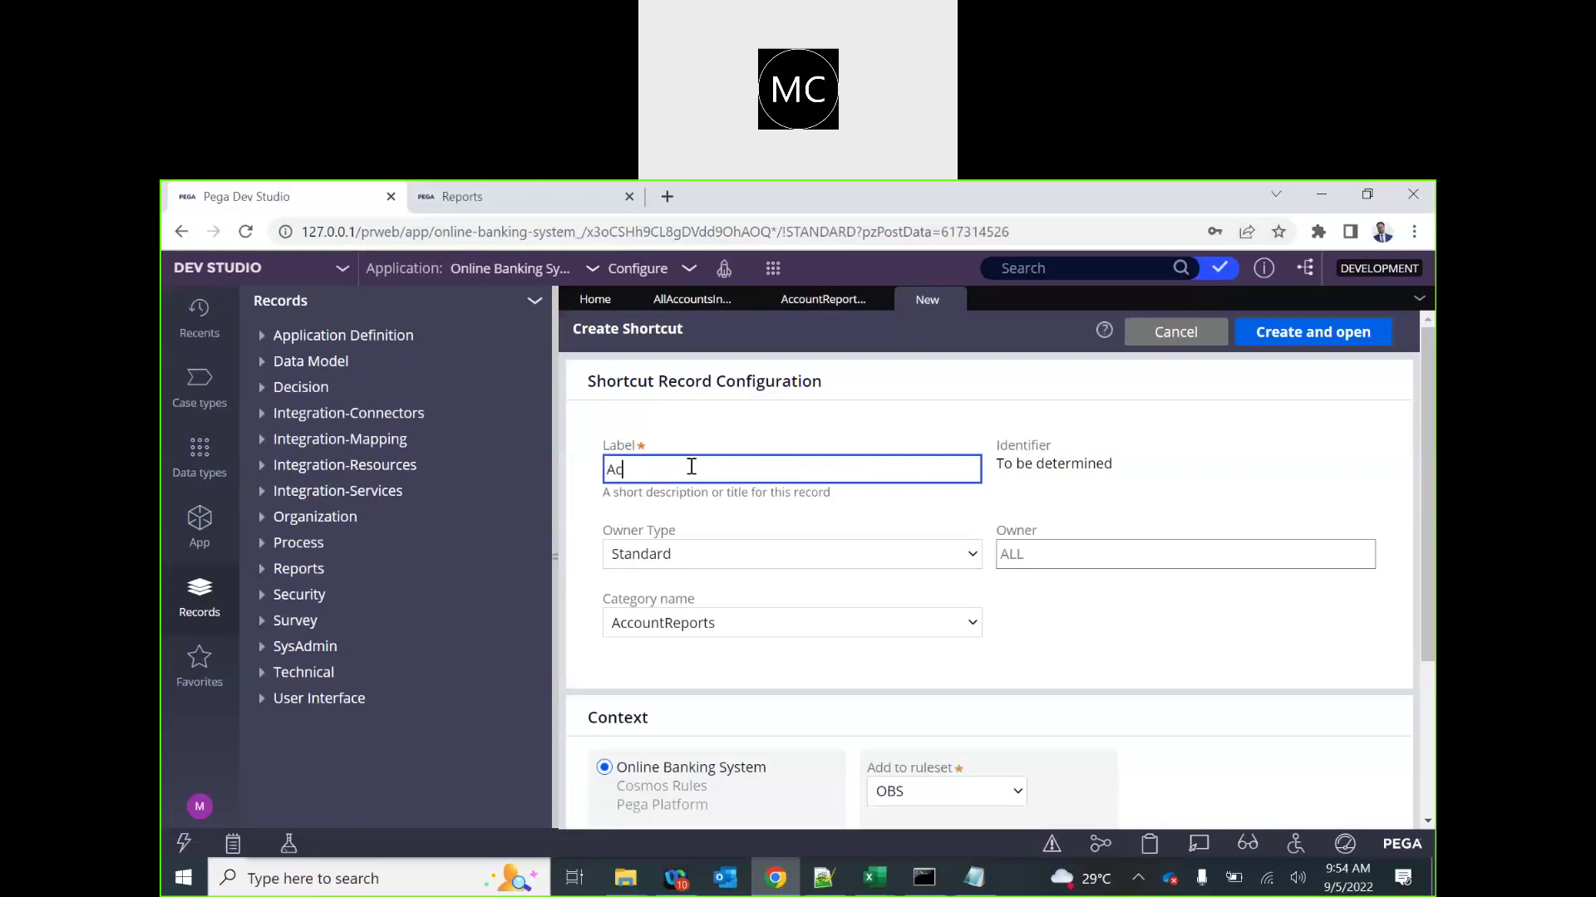
text(counts in Month)
- Create and open the shortcut with the Standard owner type and the AccountReports category
click(718, 557)
click(718, 557)
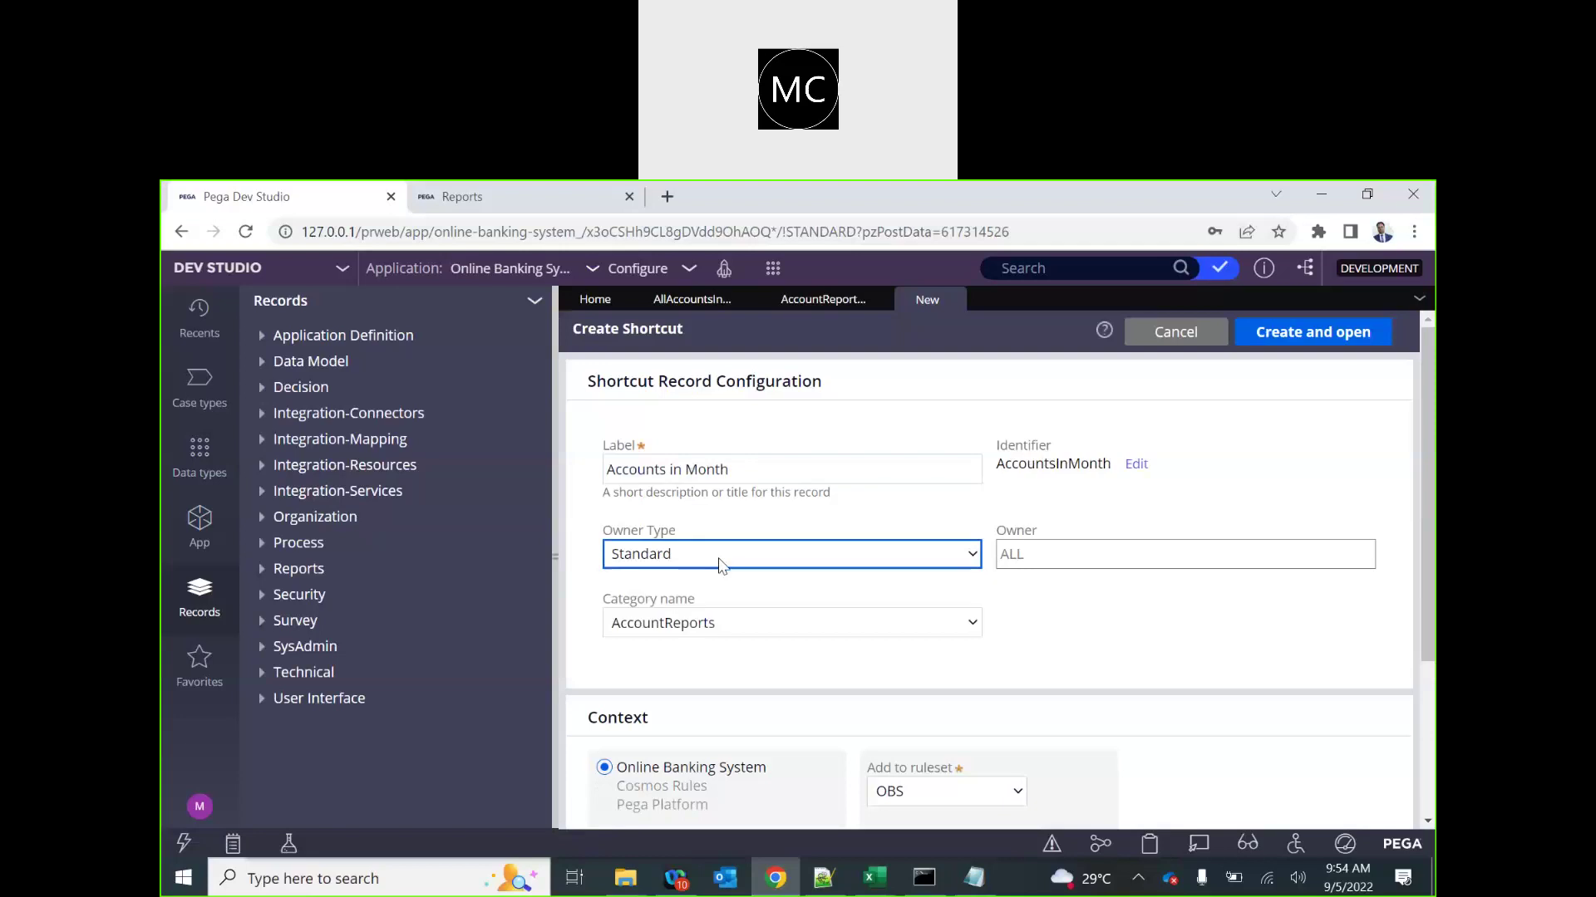
click(701, 628)
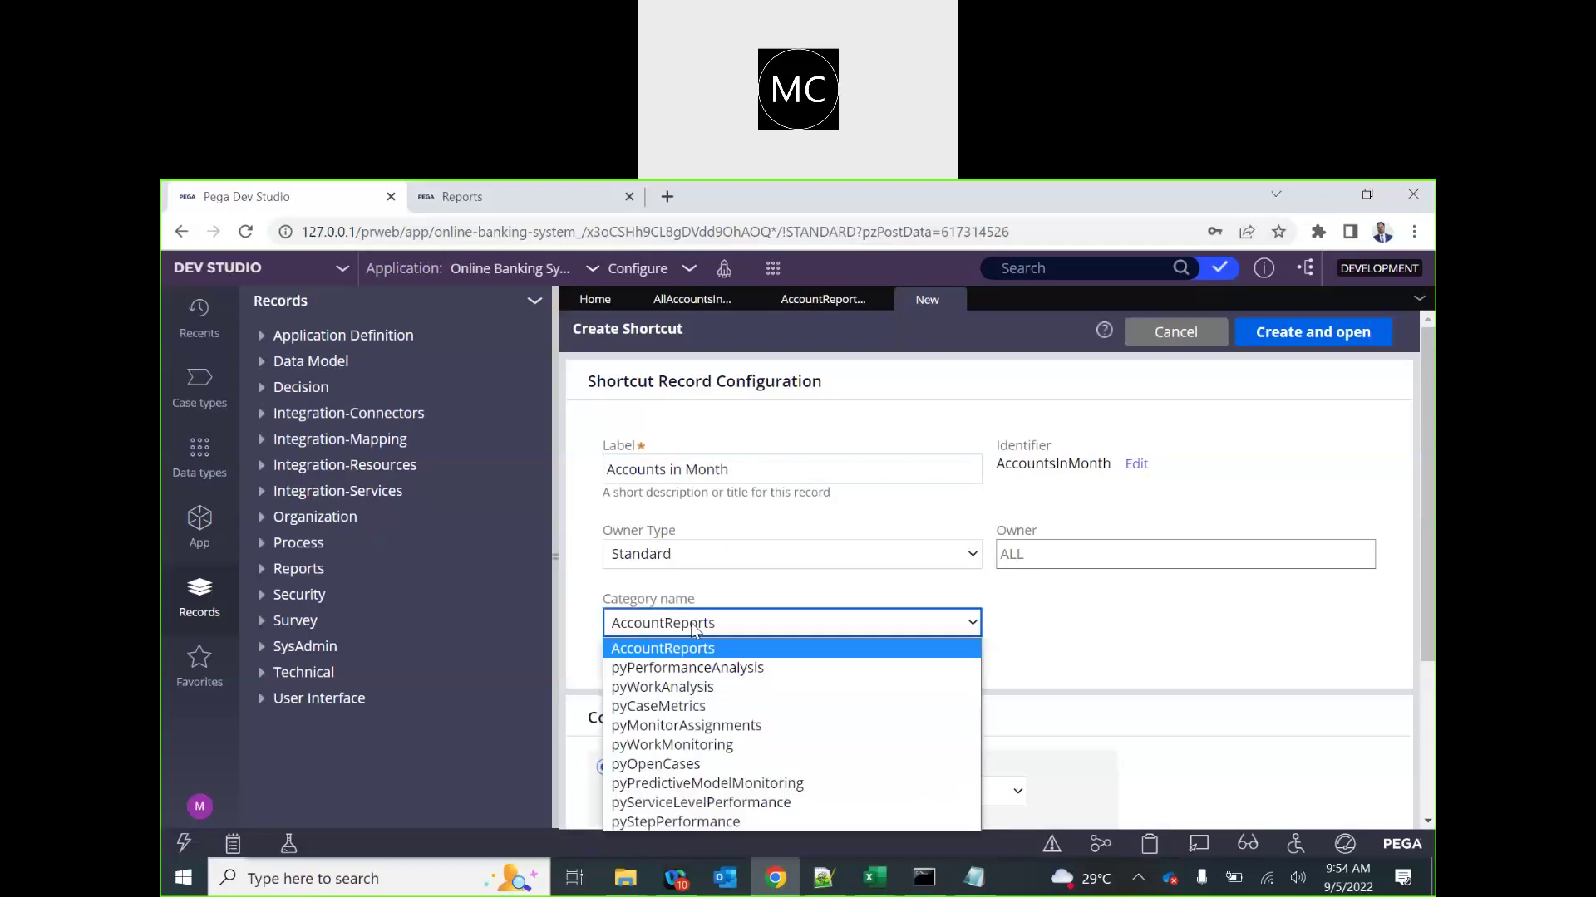
click(637, 656)
click(1303, 329)
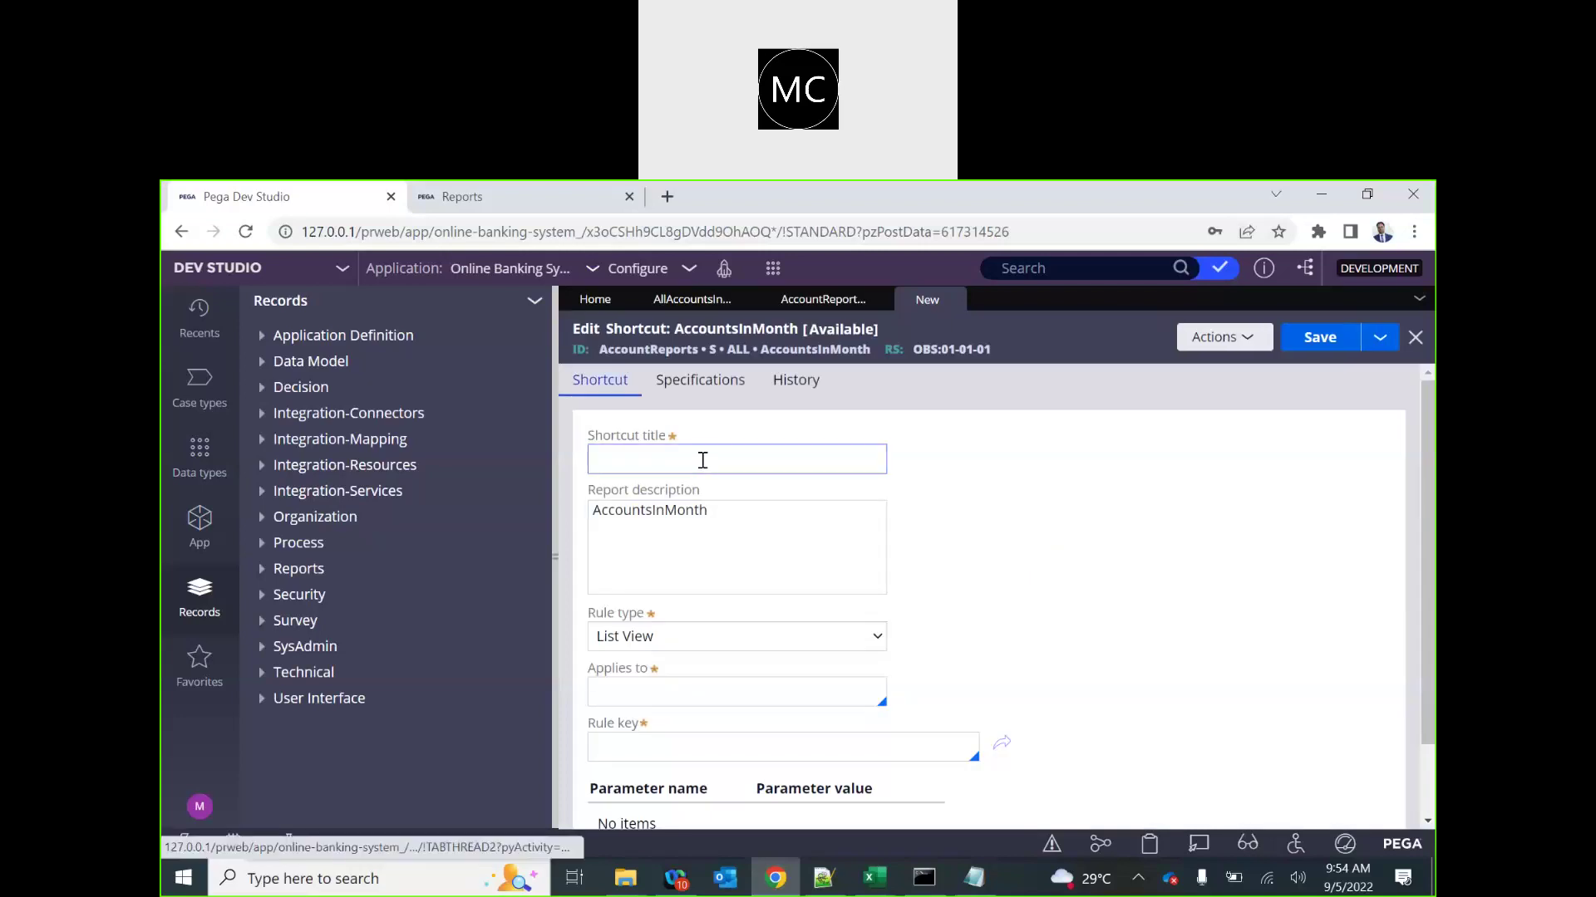
- Enter "Account Related Reports" as the shortcut title
click(703, 459)
text(Accounts )
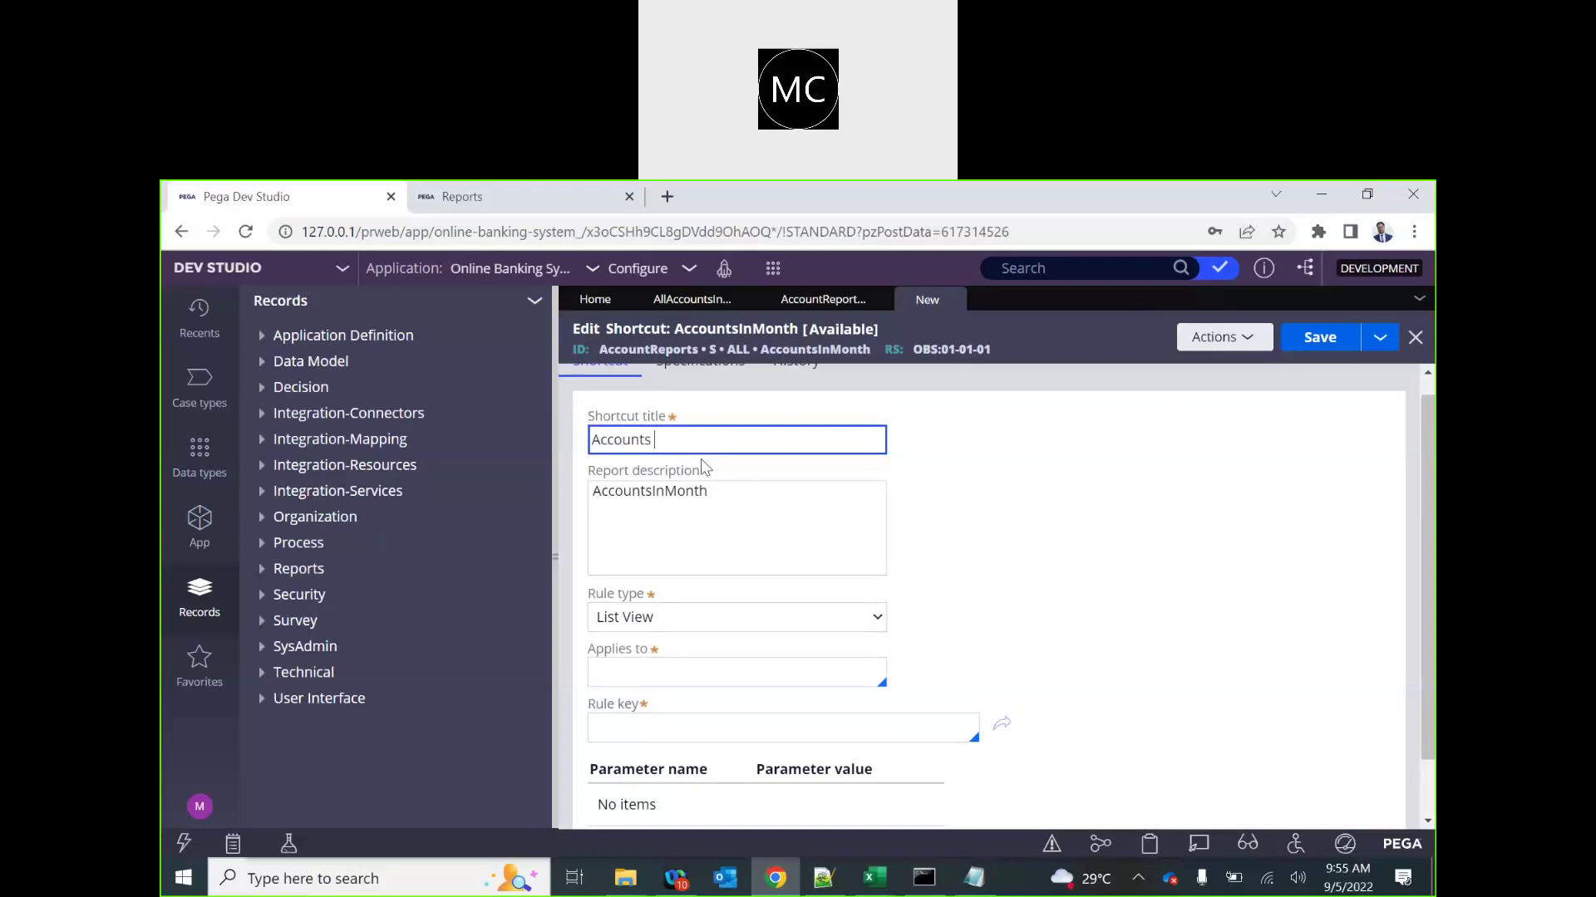
text(Reports)
click(649, 440)
key(BackSpace)
text(Related)
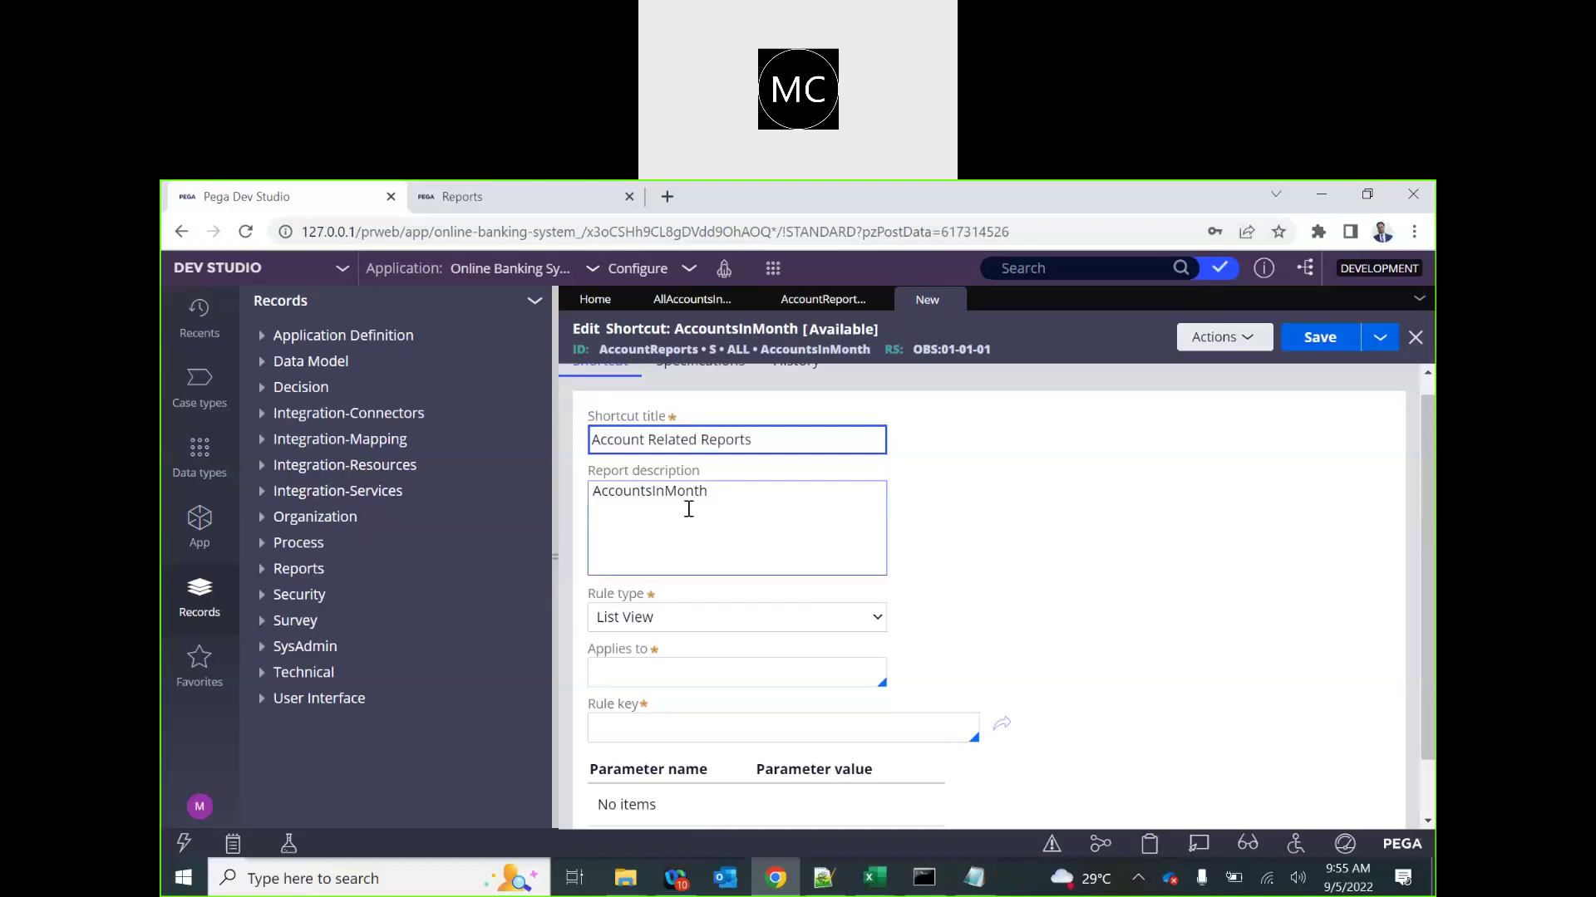
- Set the shortcut's rule type to Report definition
scroll(688, 509, down, 1)
click(663, 558)
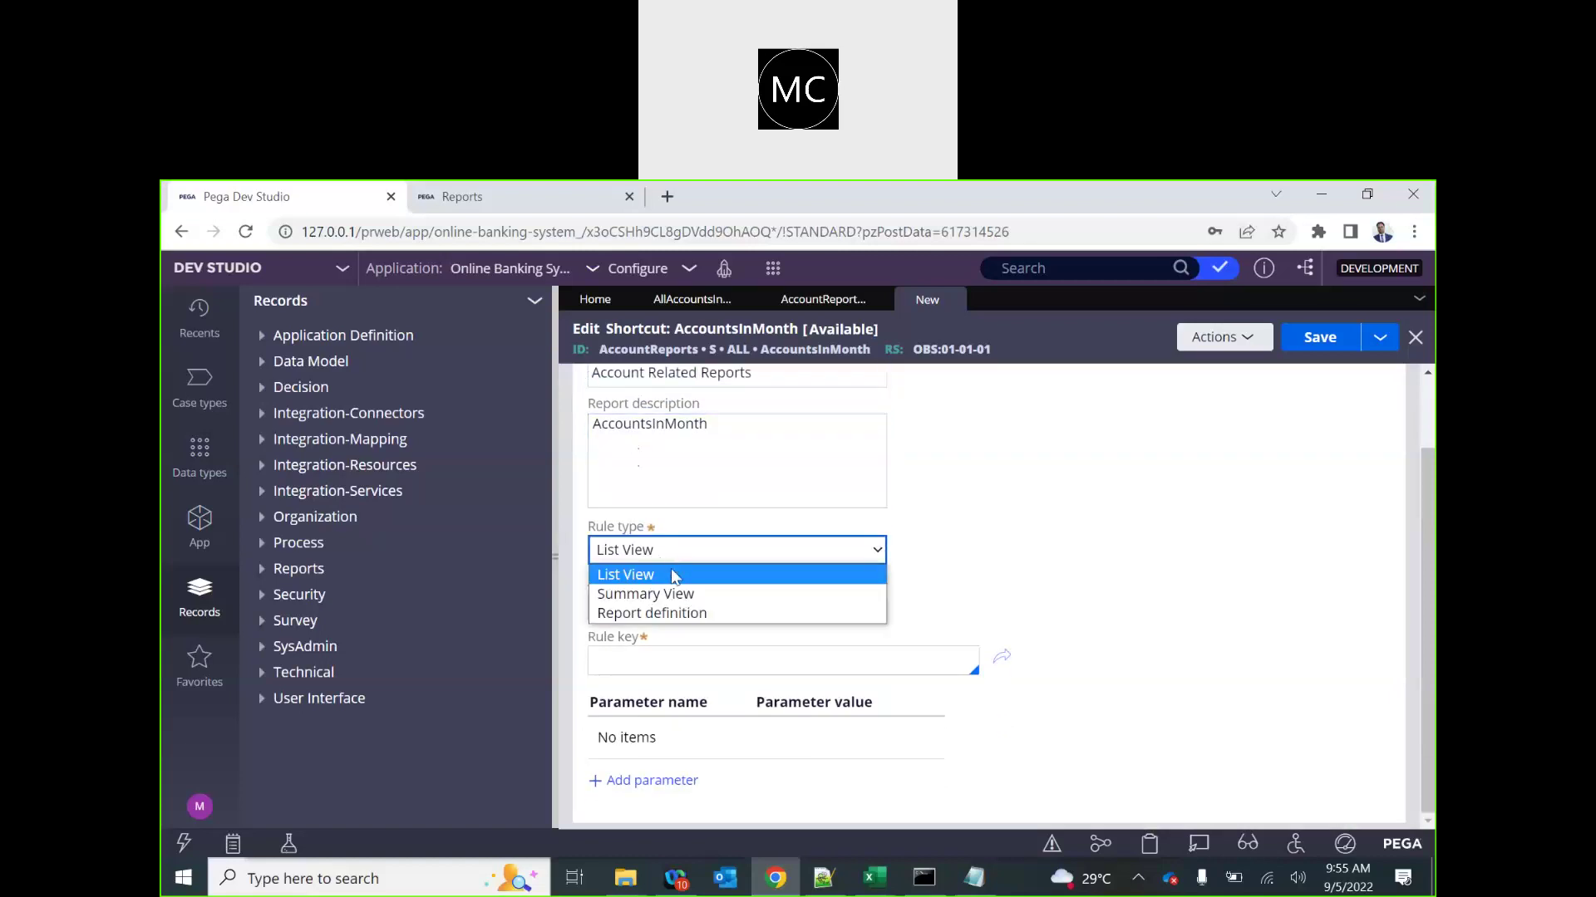
click(660, 615)
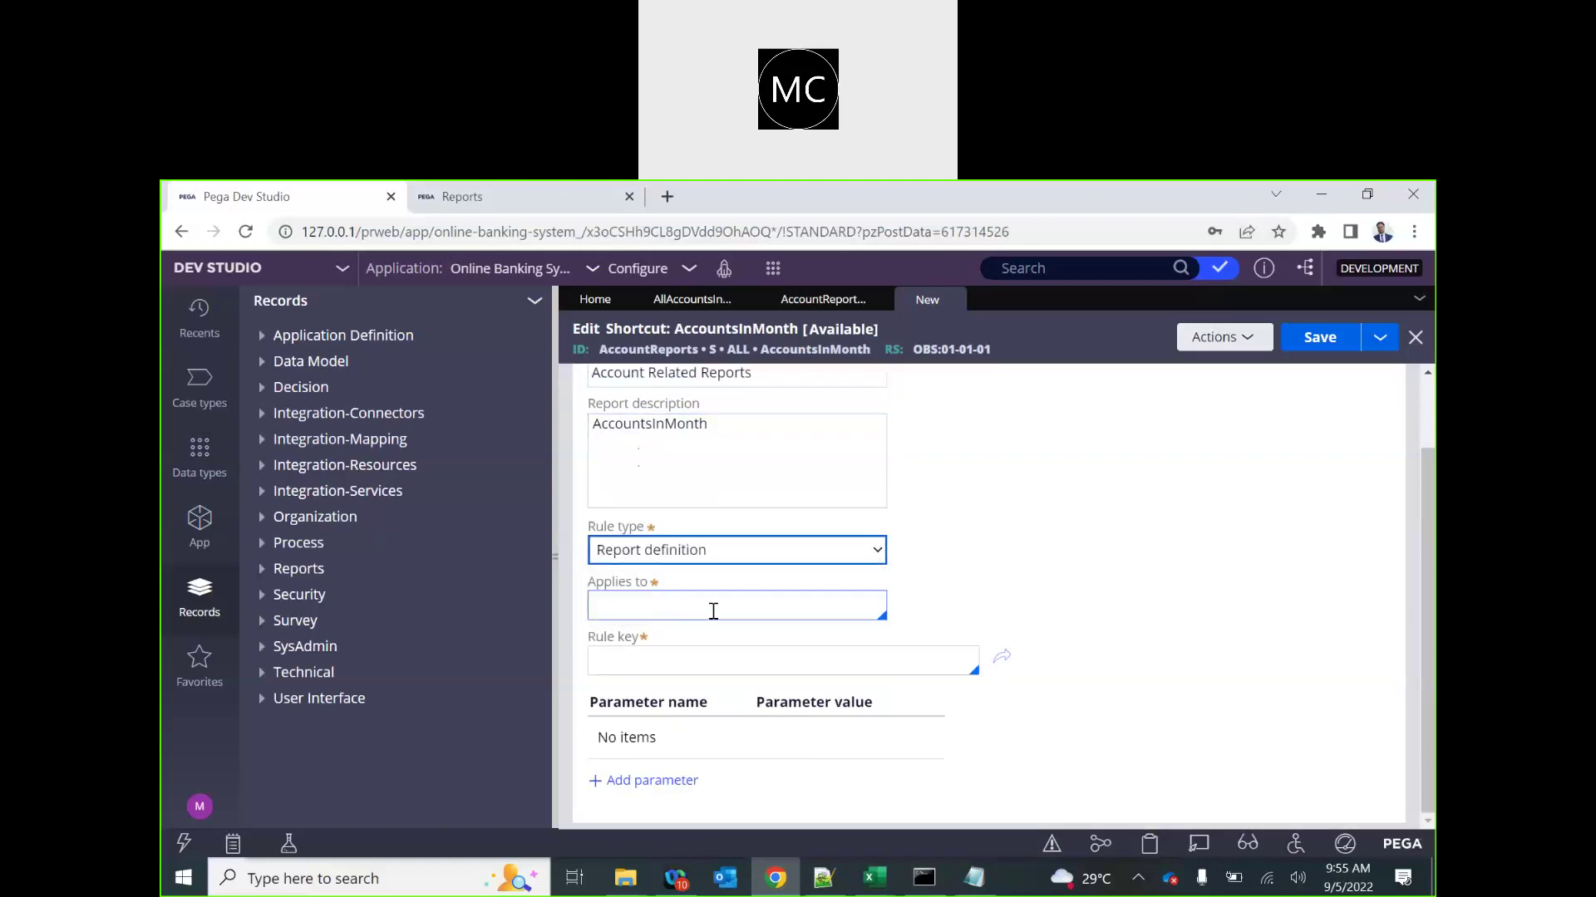
click(699, 559)
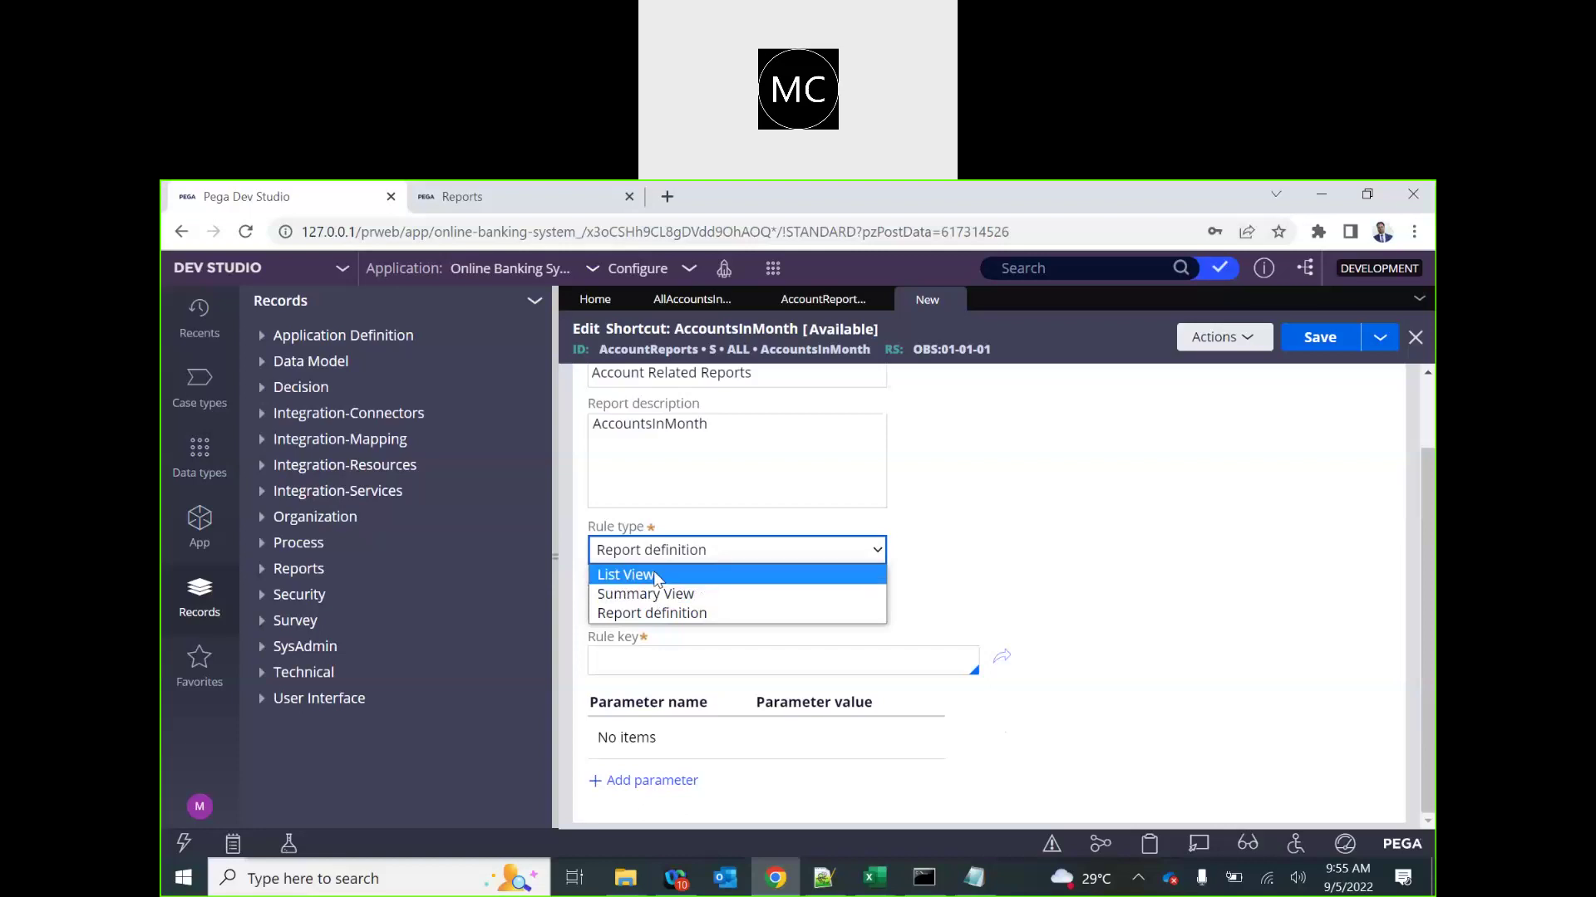
click(649, 614)
- Set the class the shortcut applies to as CB-Data-Account
click(662, 610)
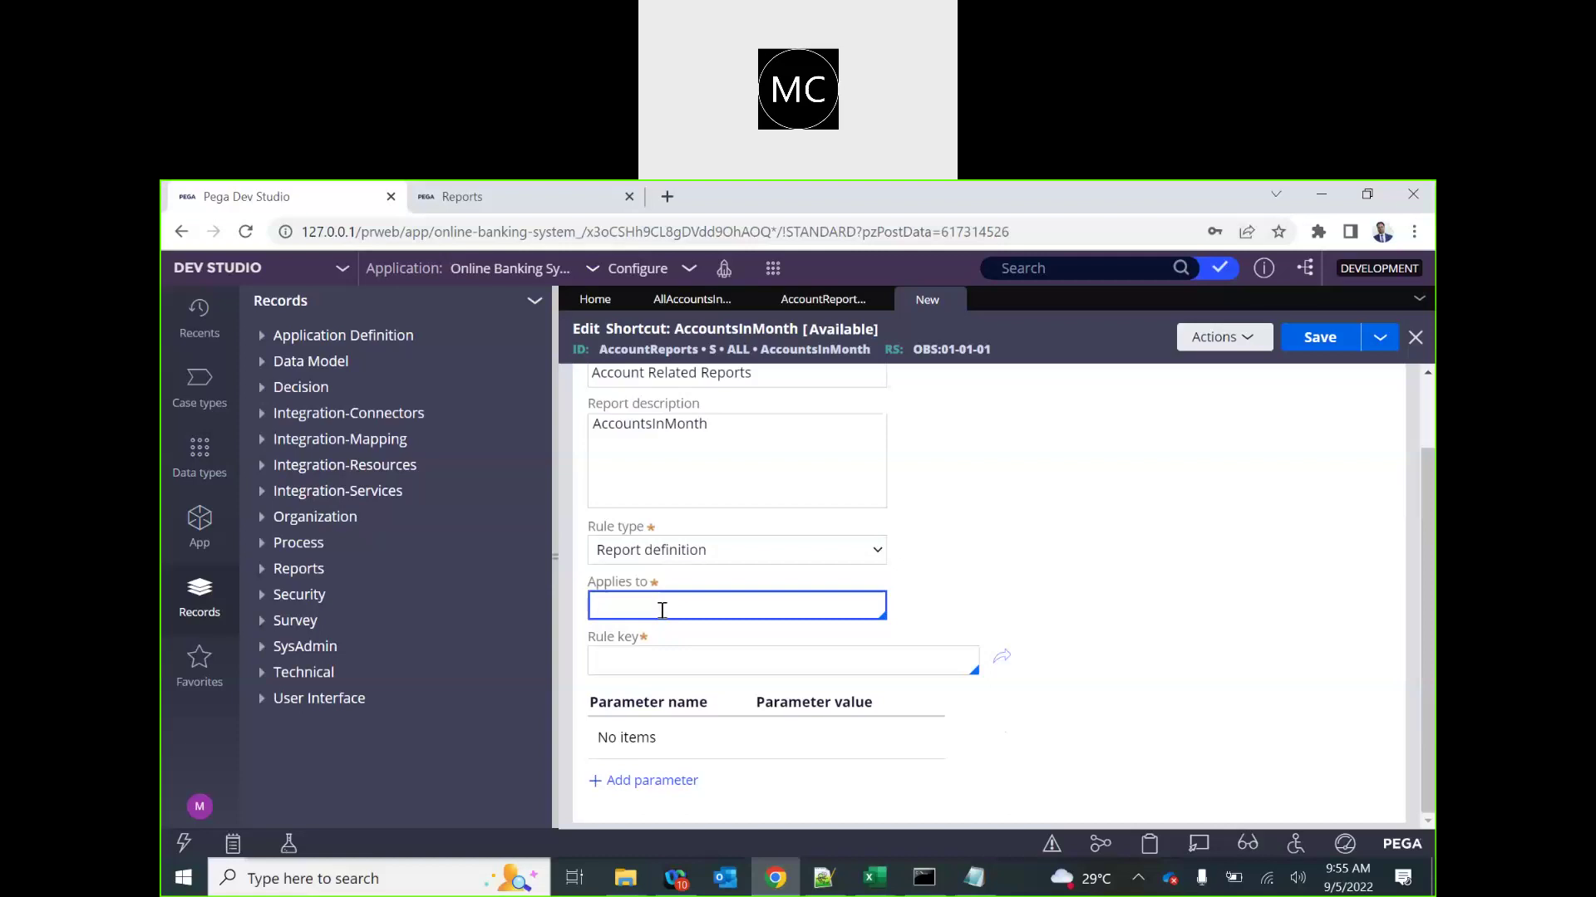
key(Down)
text(Cb-Data)
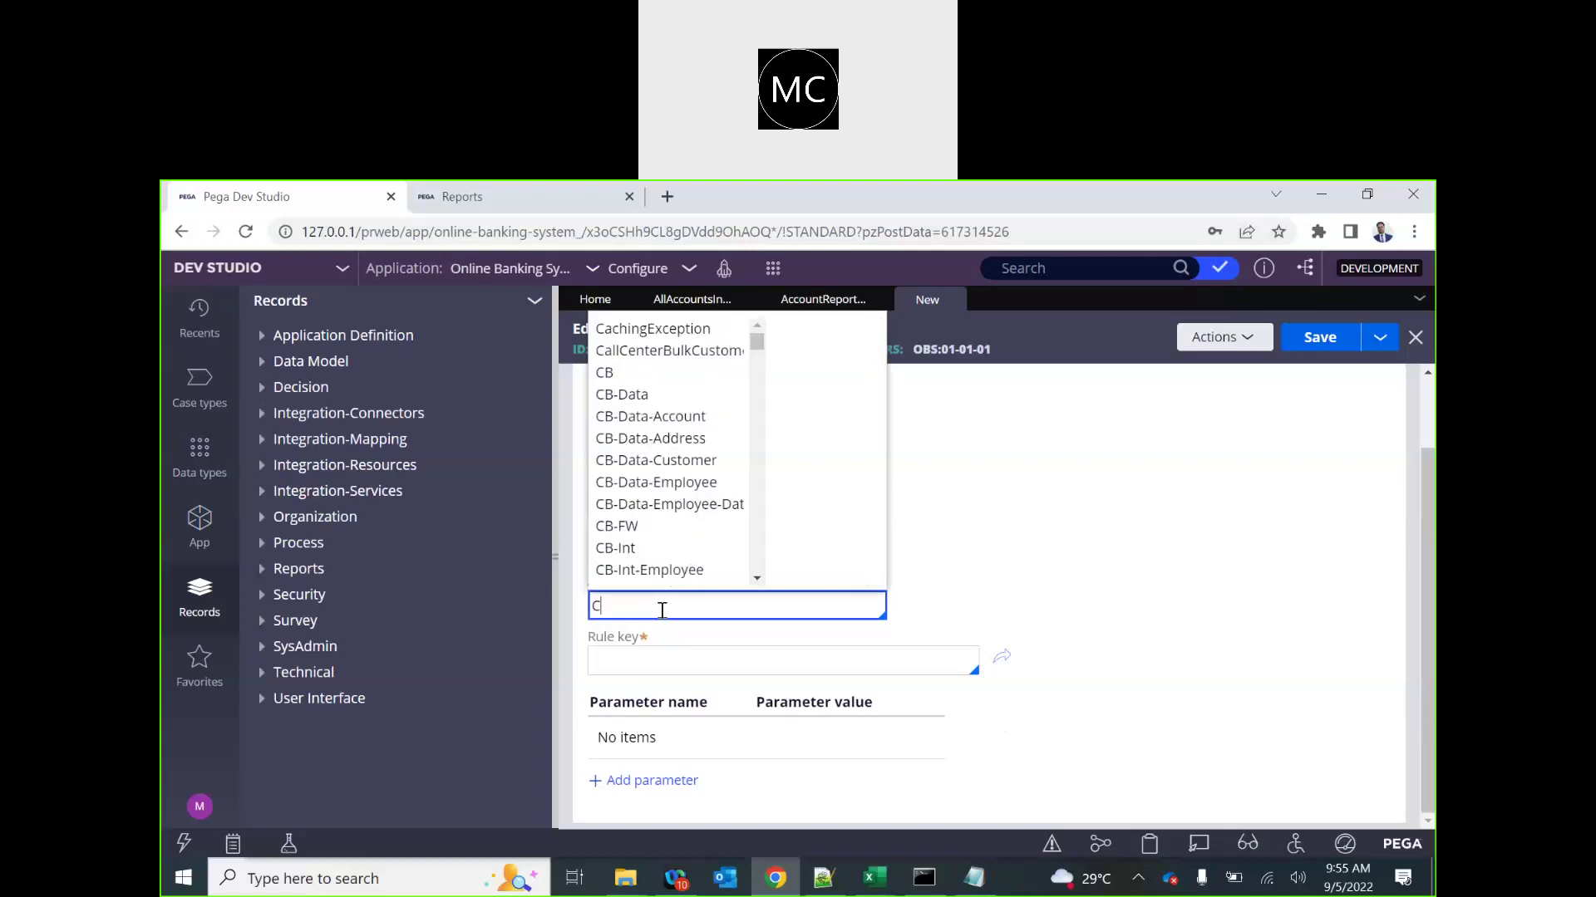
key(Down)
key(Down)
key(Return)
- Choose CB-DATA-ACCOUNT!GETACCOUNTBYTYPE as the shortcut's rule key
click(659, 670)
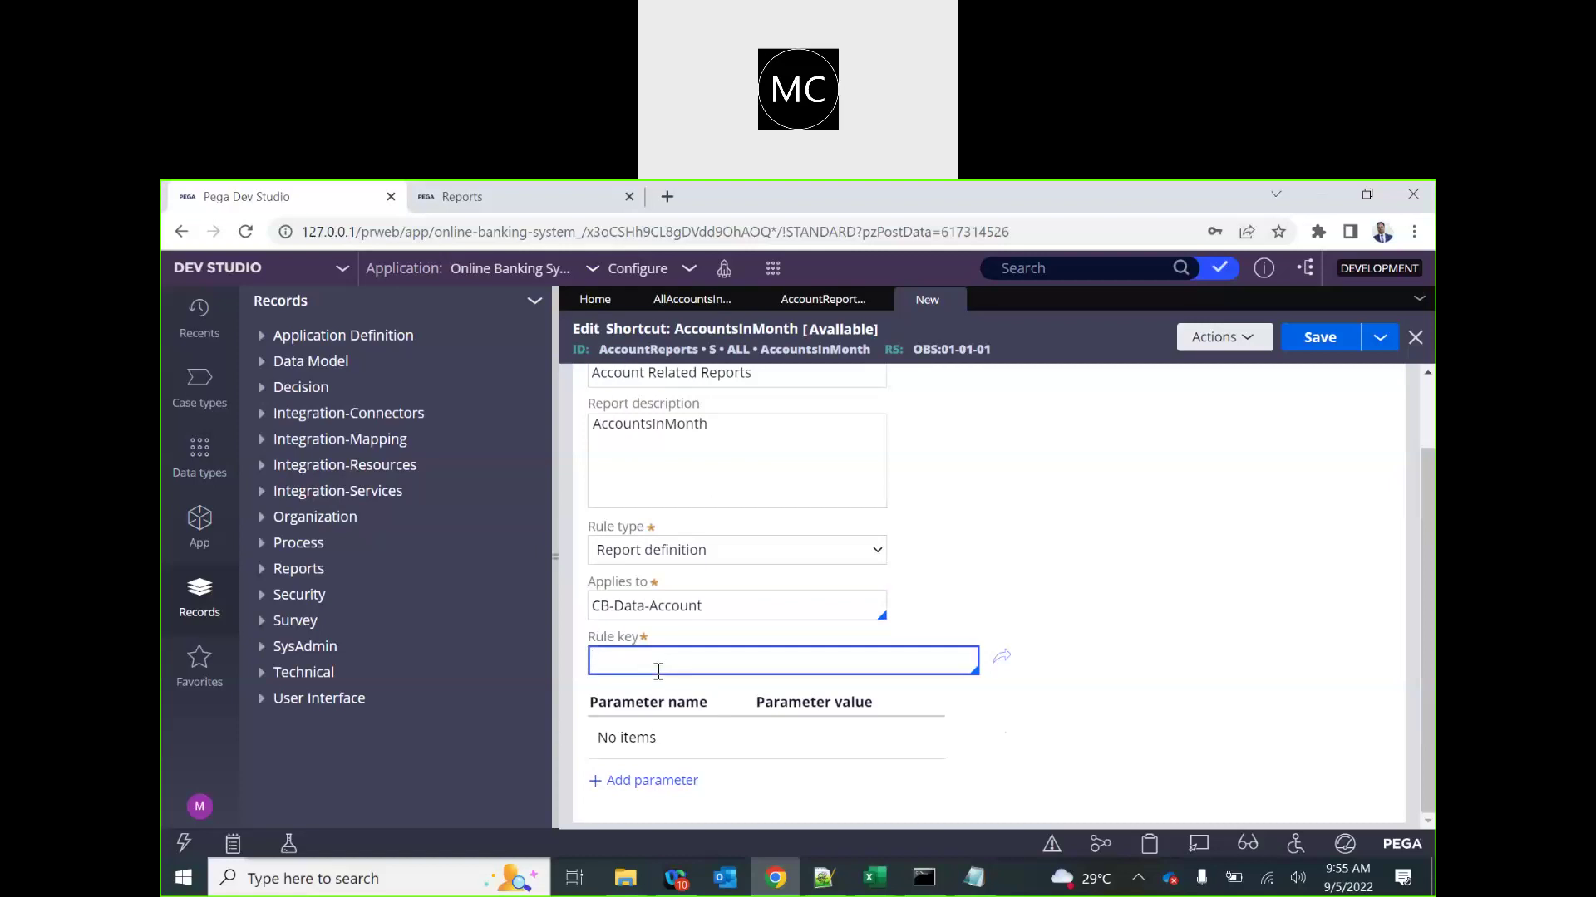
key(Down)
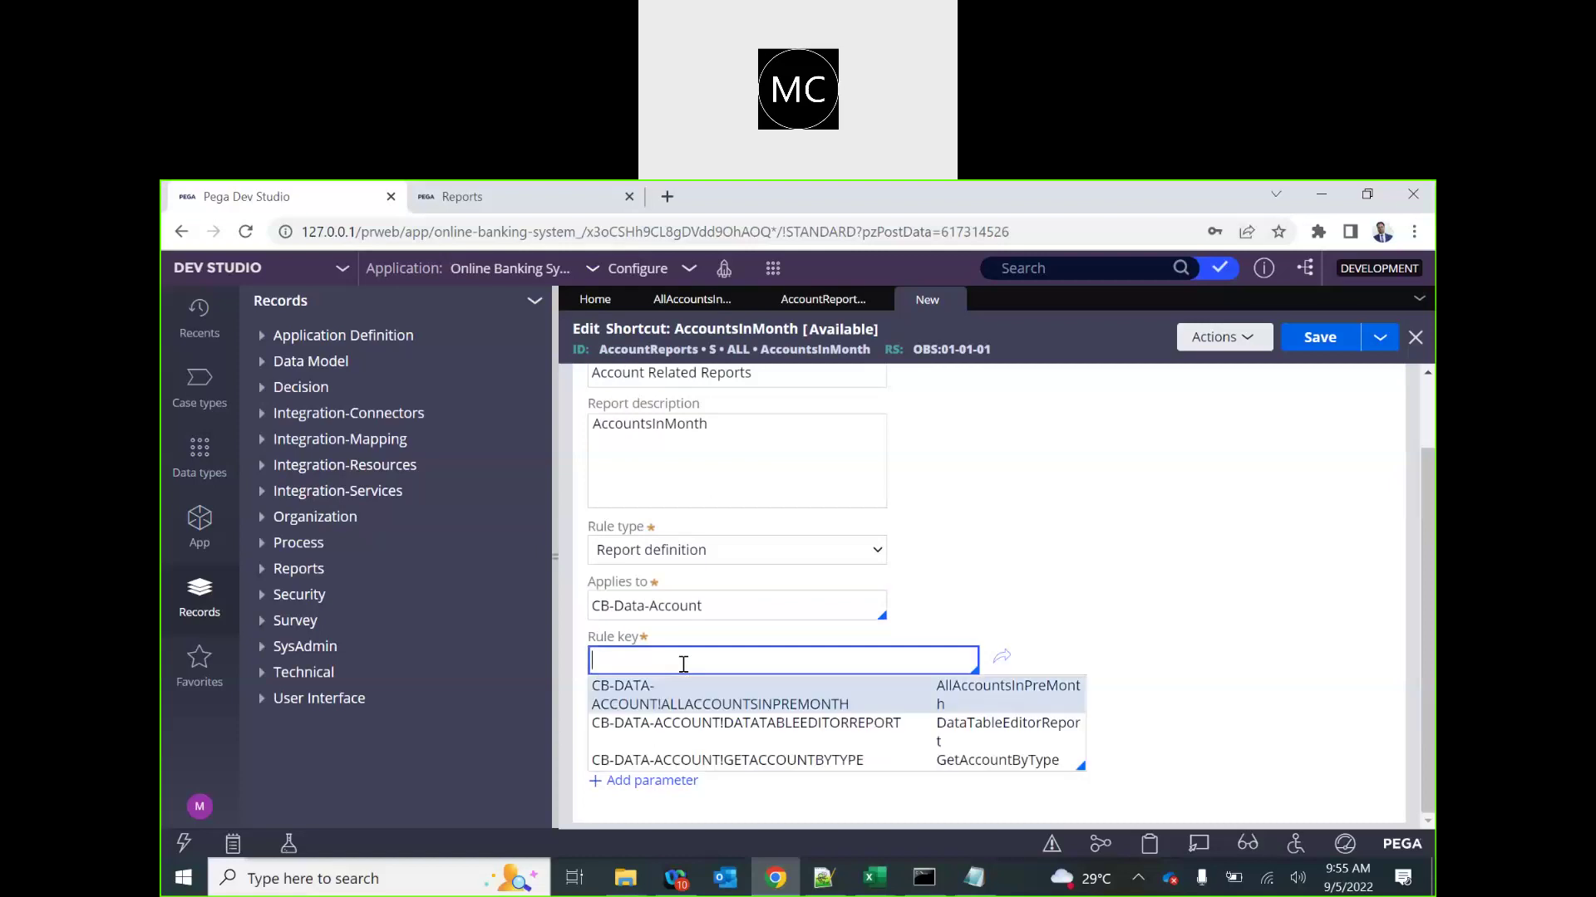
key(Down)
key(Down)
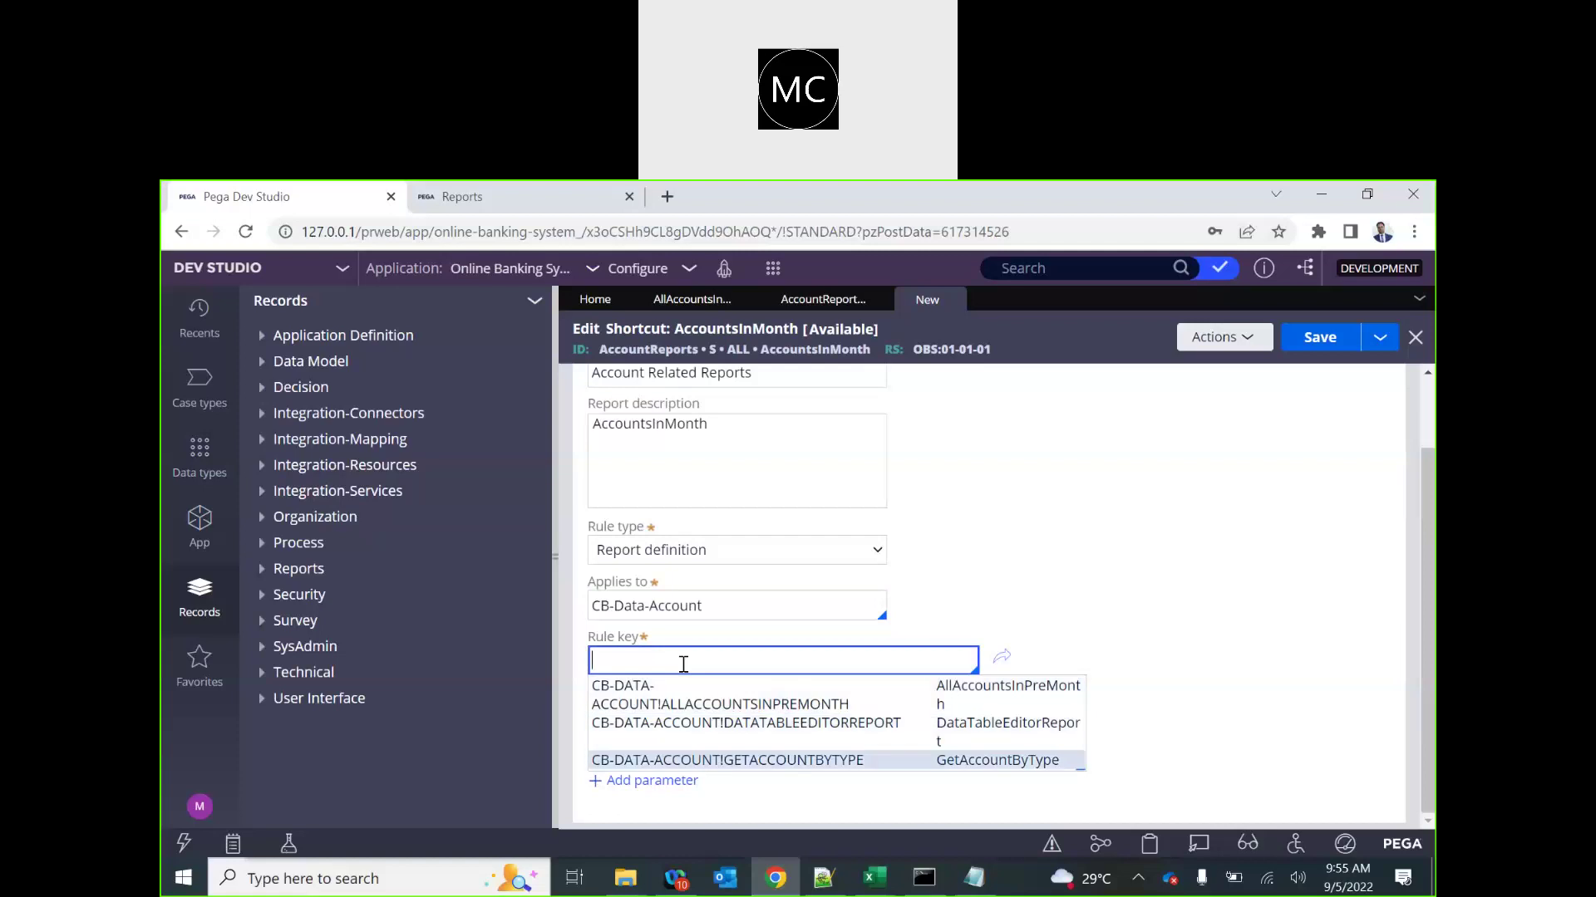
key(Return)
click(1244, 615)
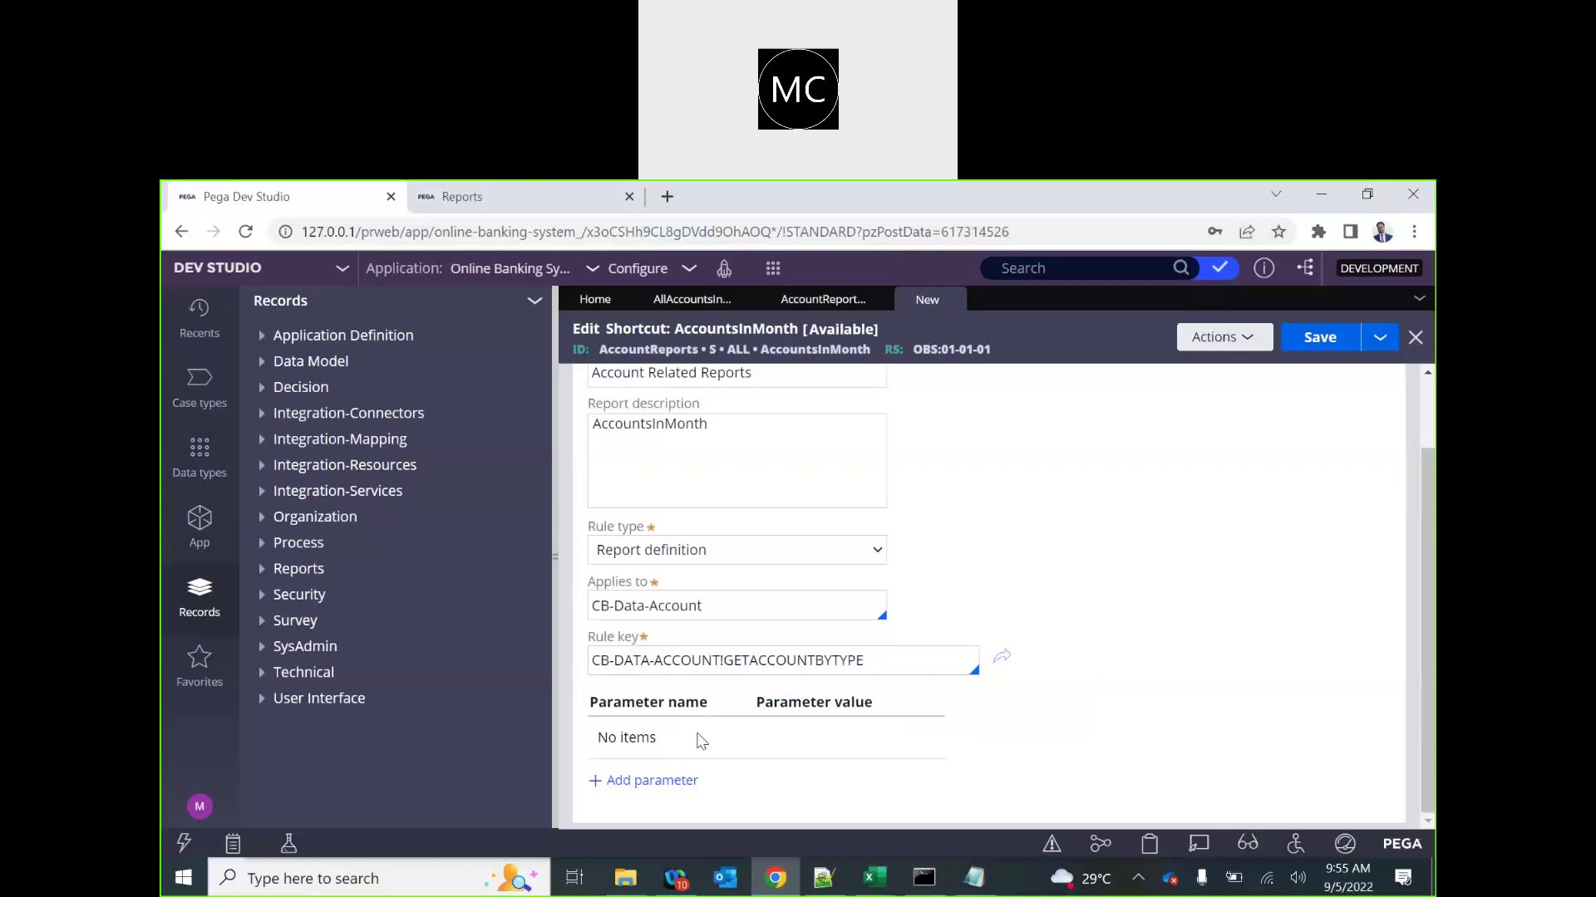
- Save the AccountsInMonth shortcut rule
scroll(1330, 474, up, 1)
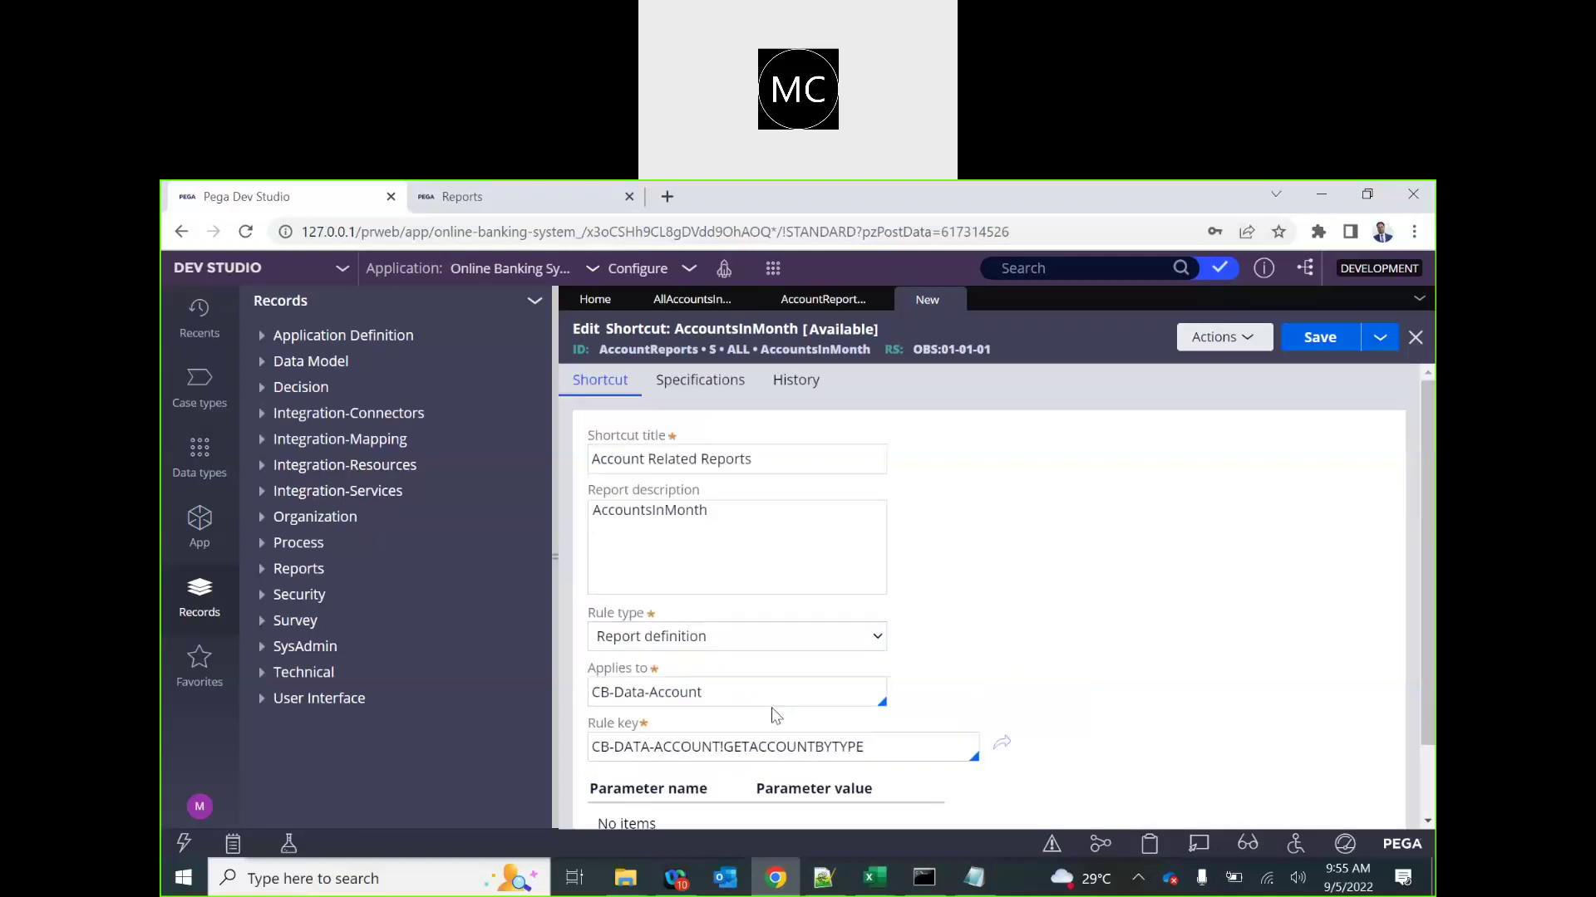
click(1328, 338)
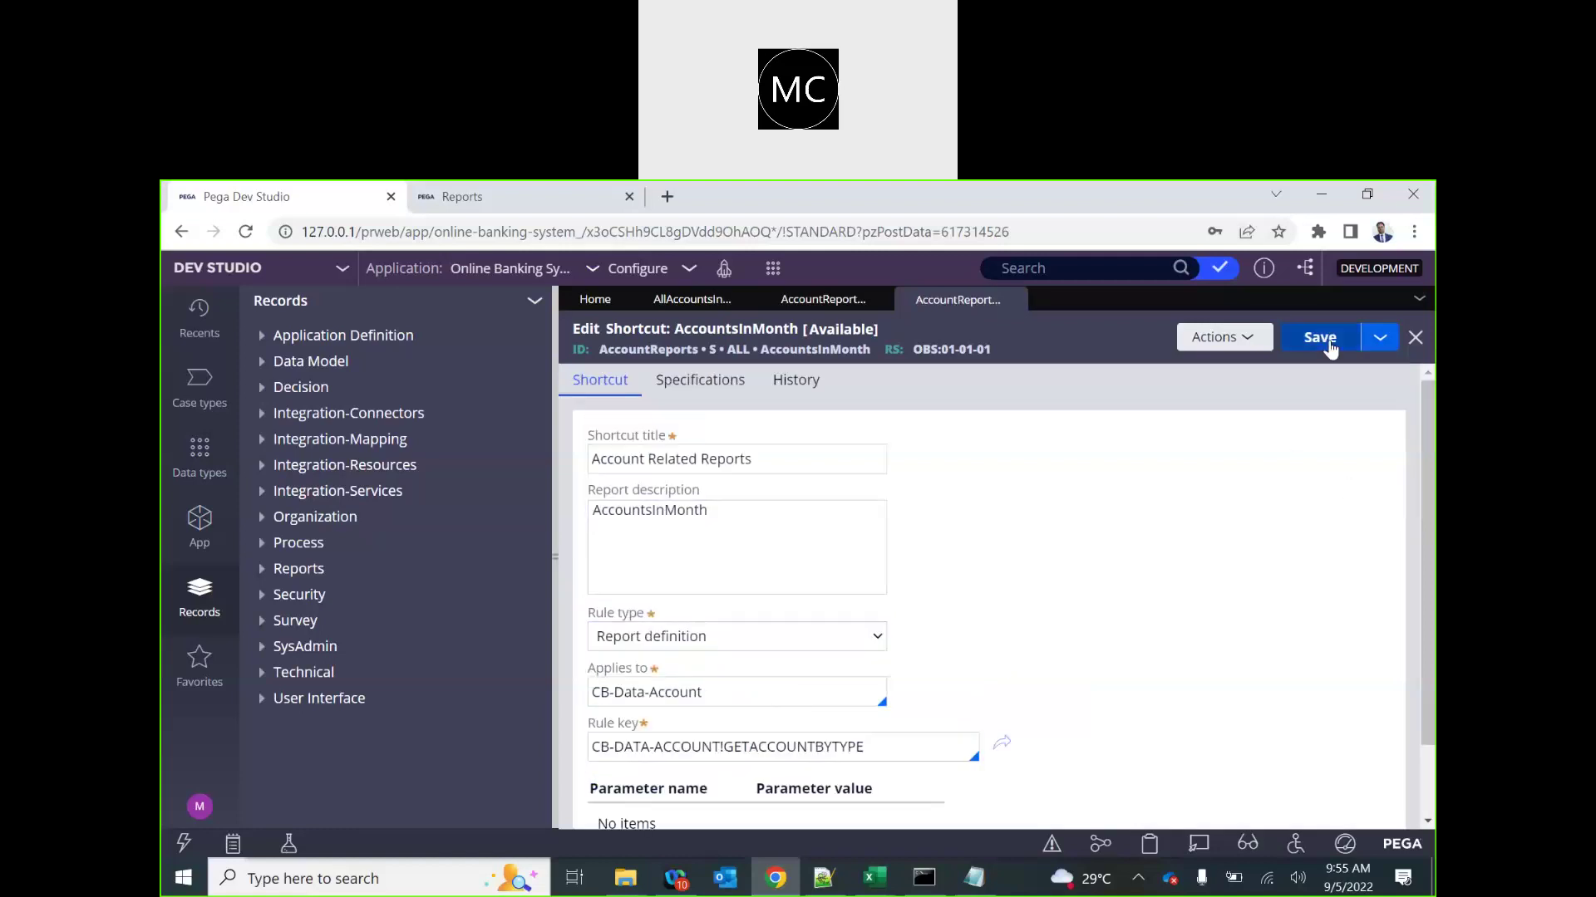
- Switch to the user portal, reload its report browser and display the list of all reports
click(501, 195)
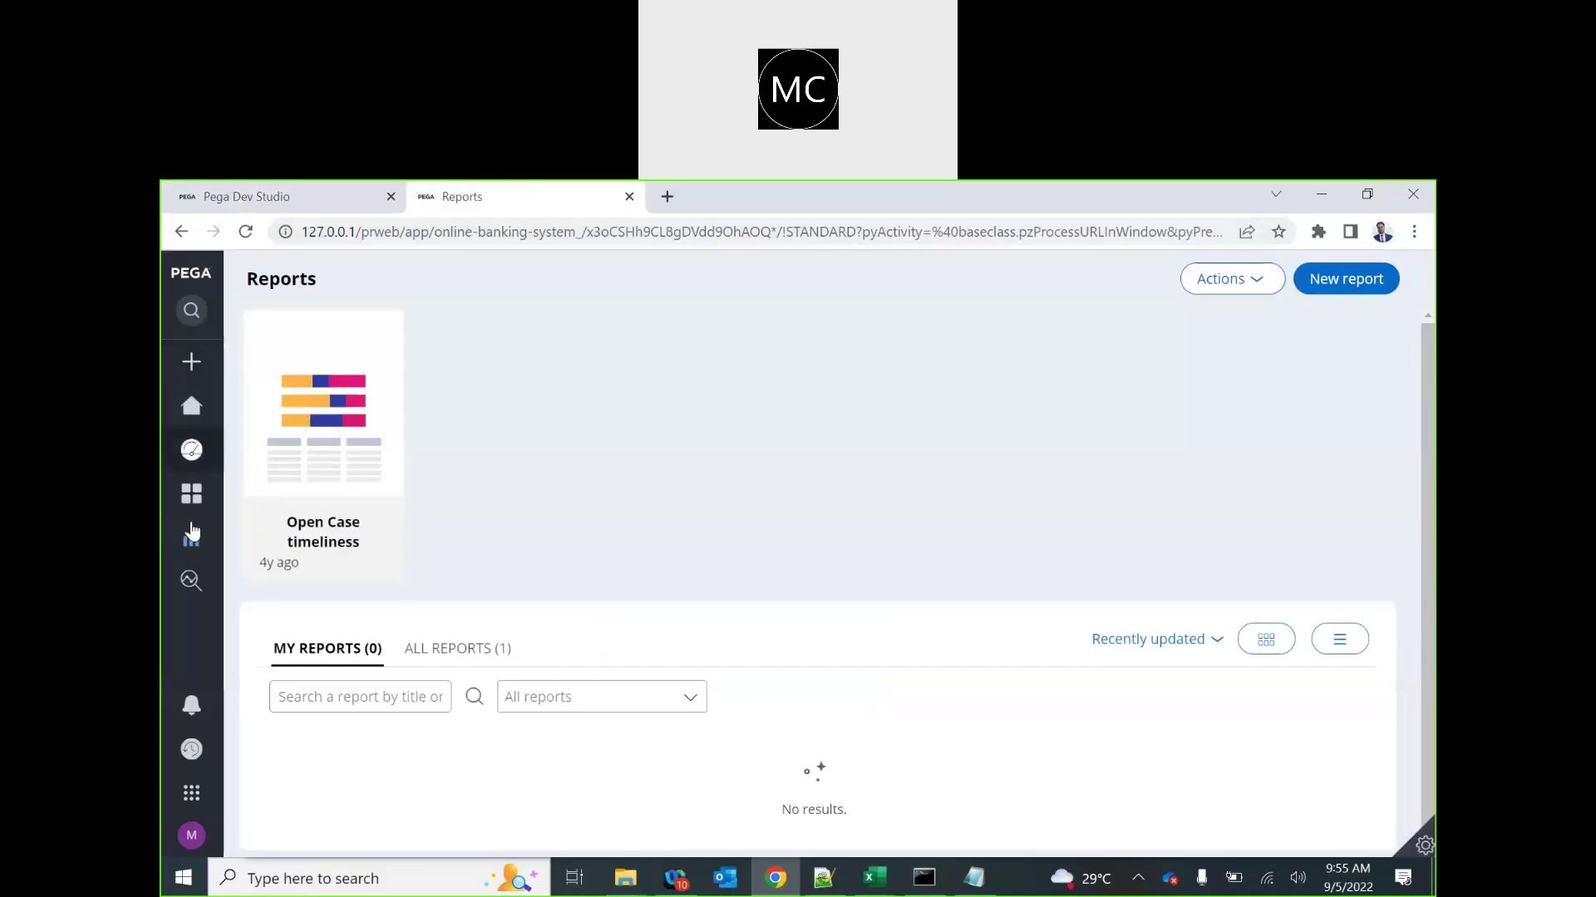
click(192, 542)
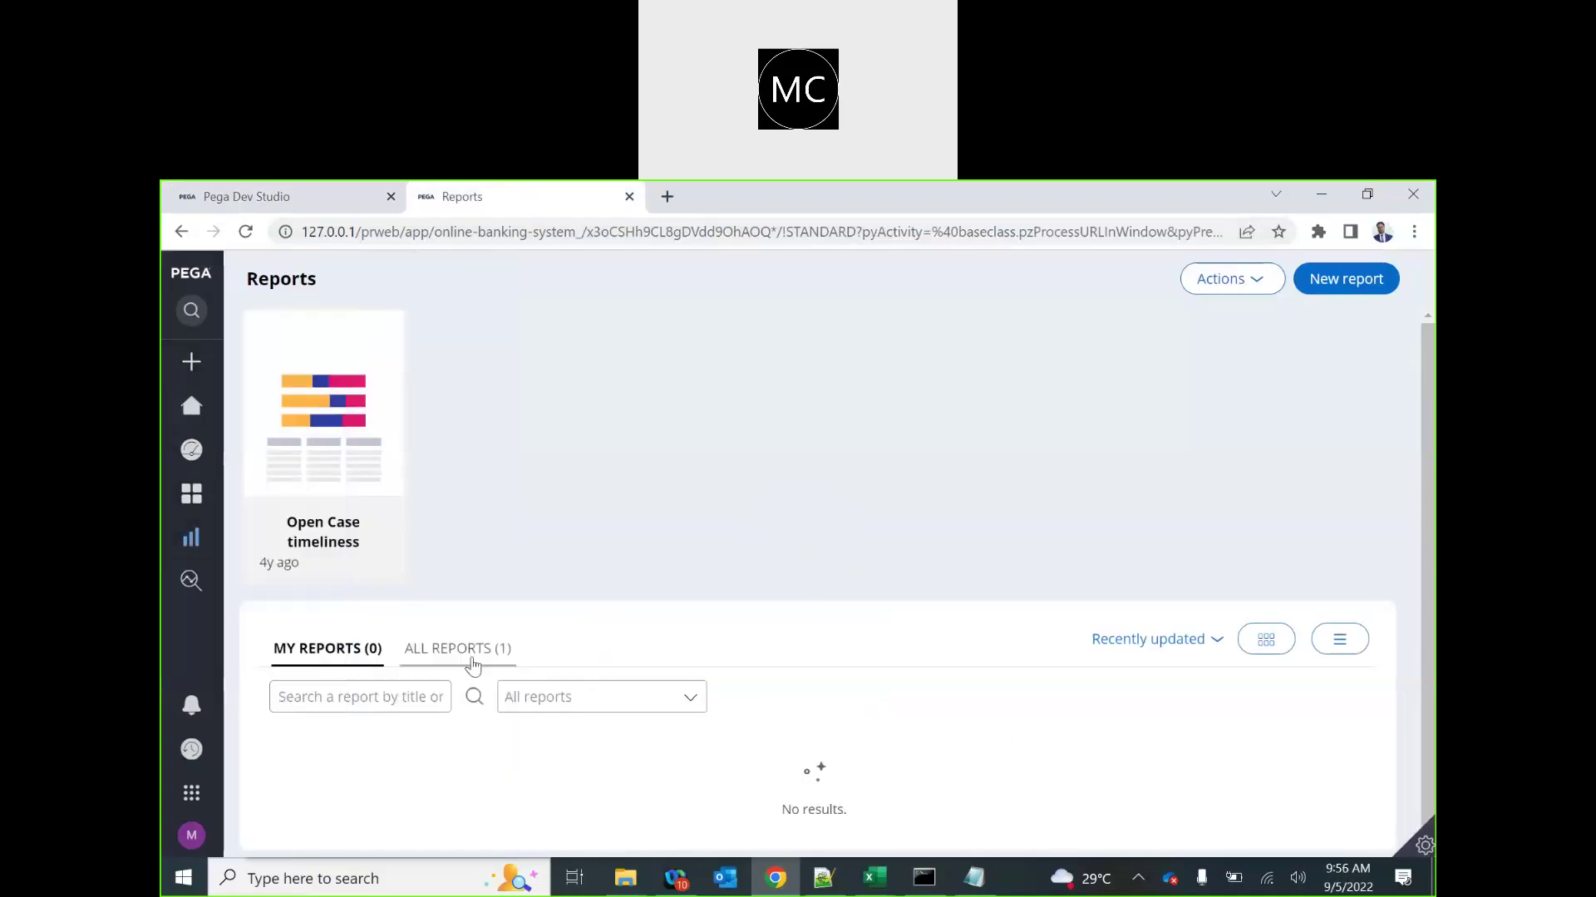
click(471, 657)
scroll(669, 731, down, 2)
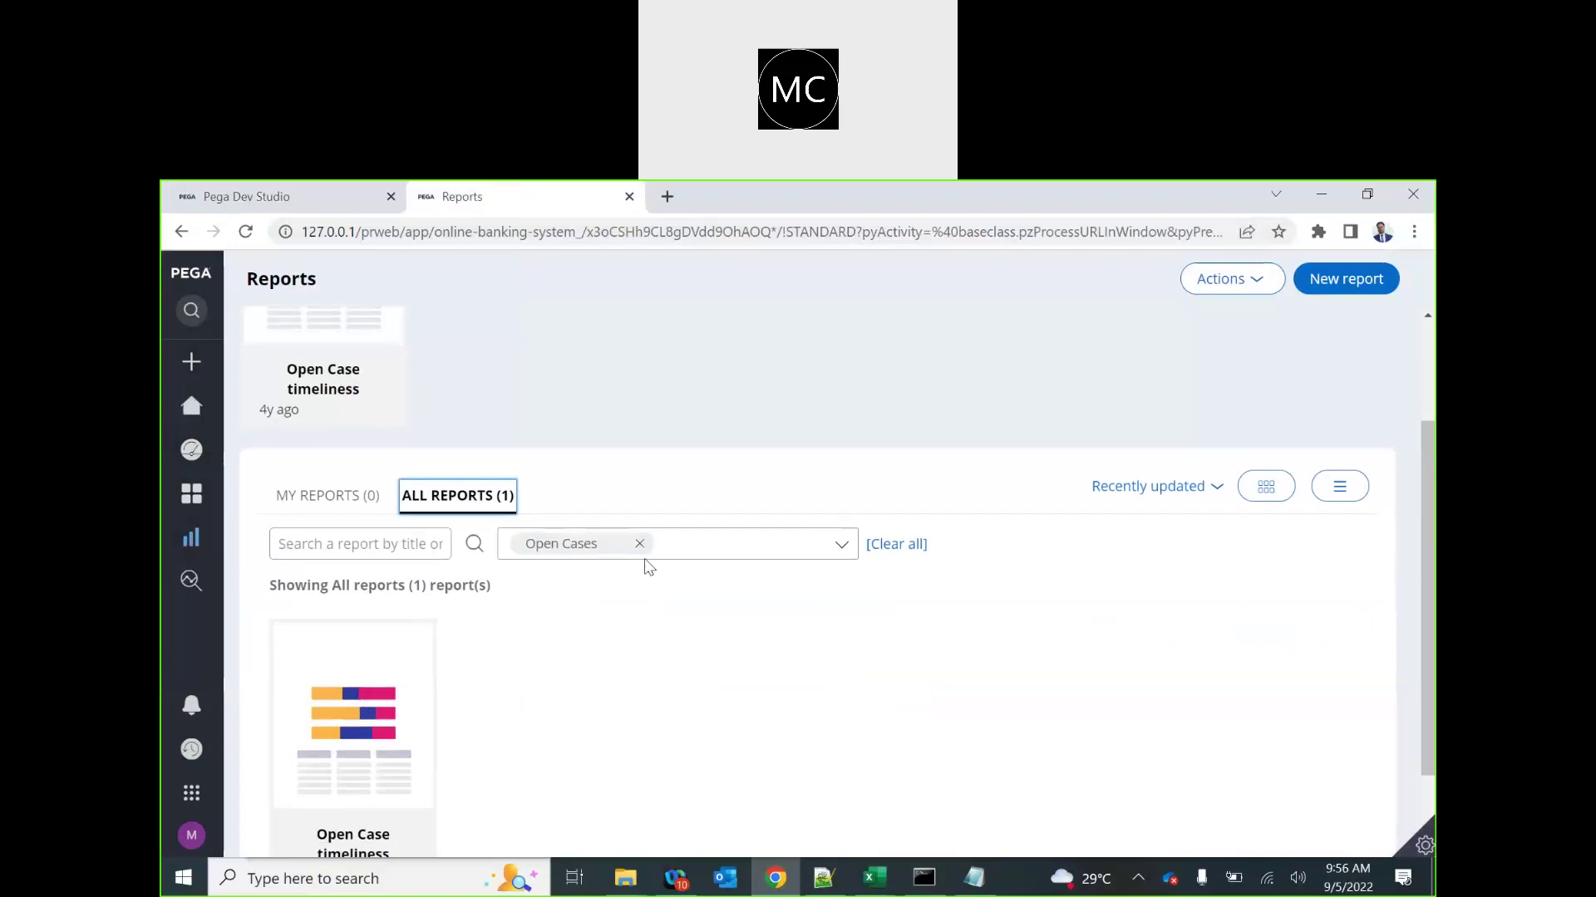
- Replace the Open Cases category filter on the report list with the AccountReports category
click(642, 545)
click(671, 546)
click(690, 544)
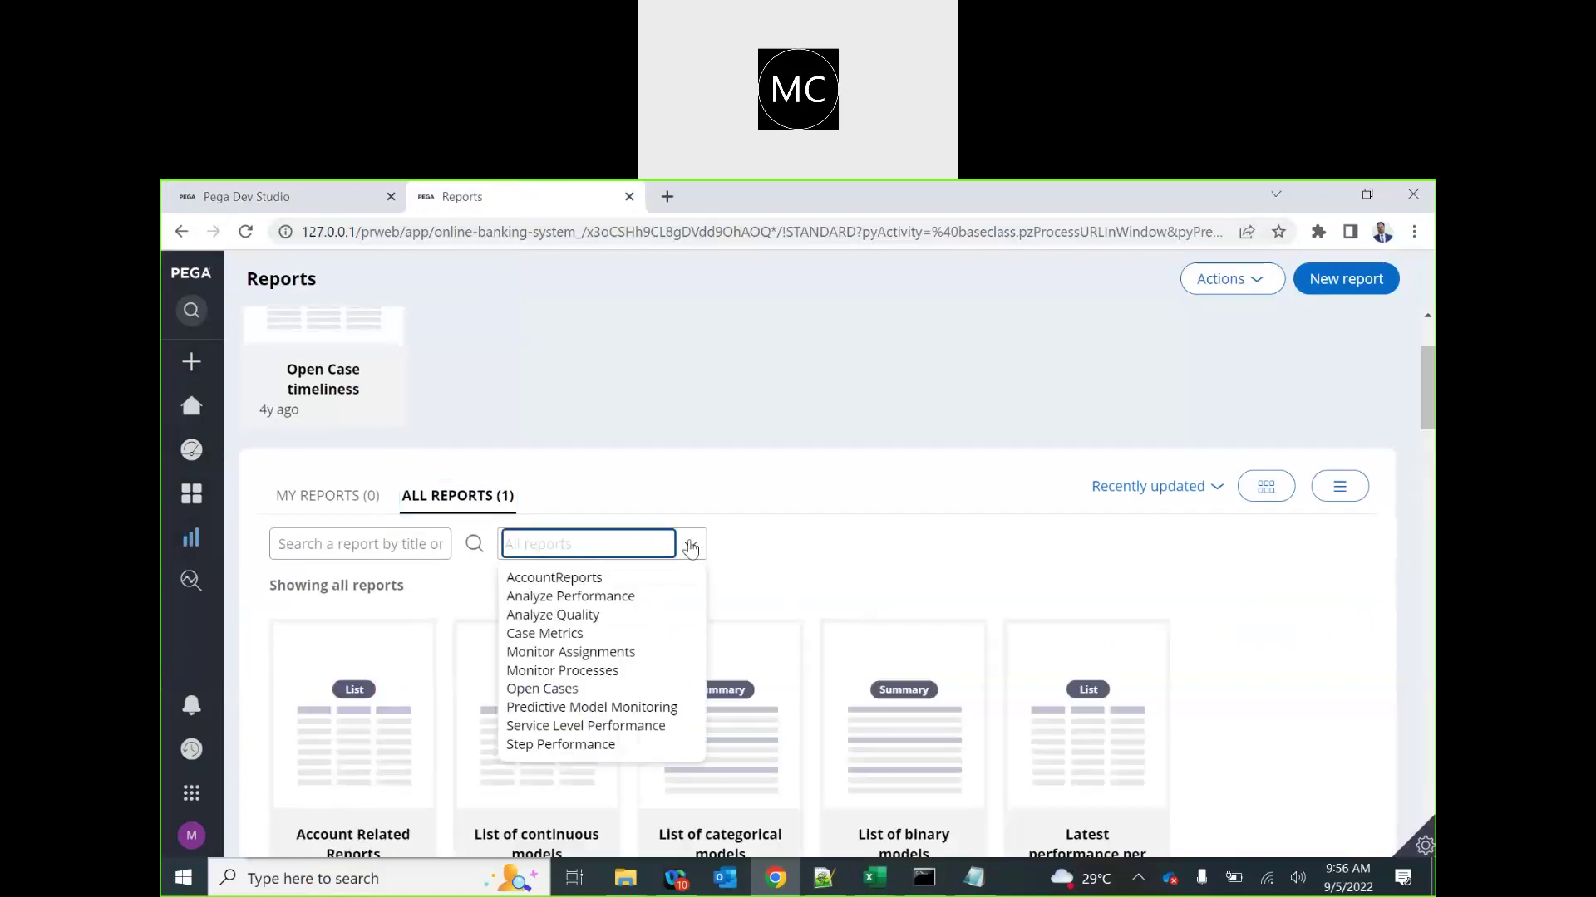
click(537, 578)
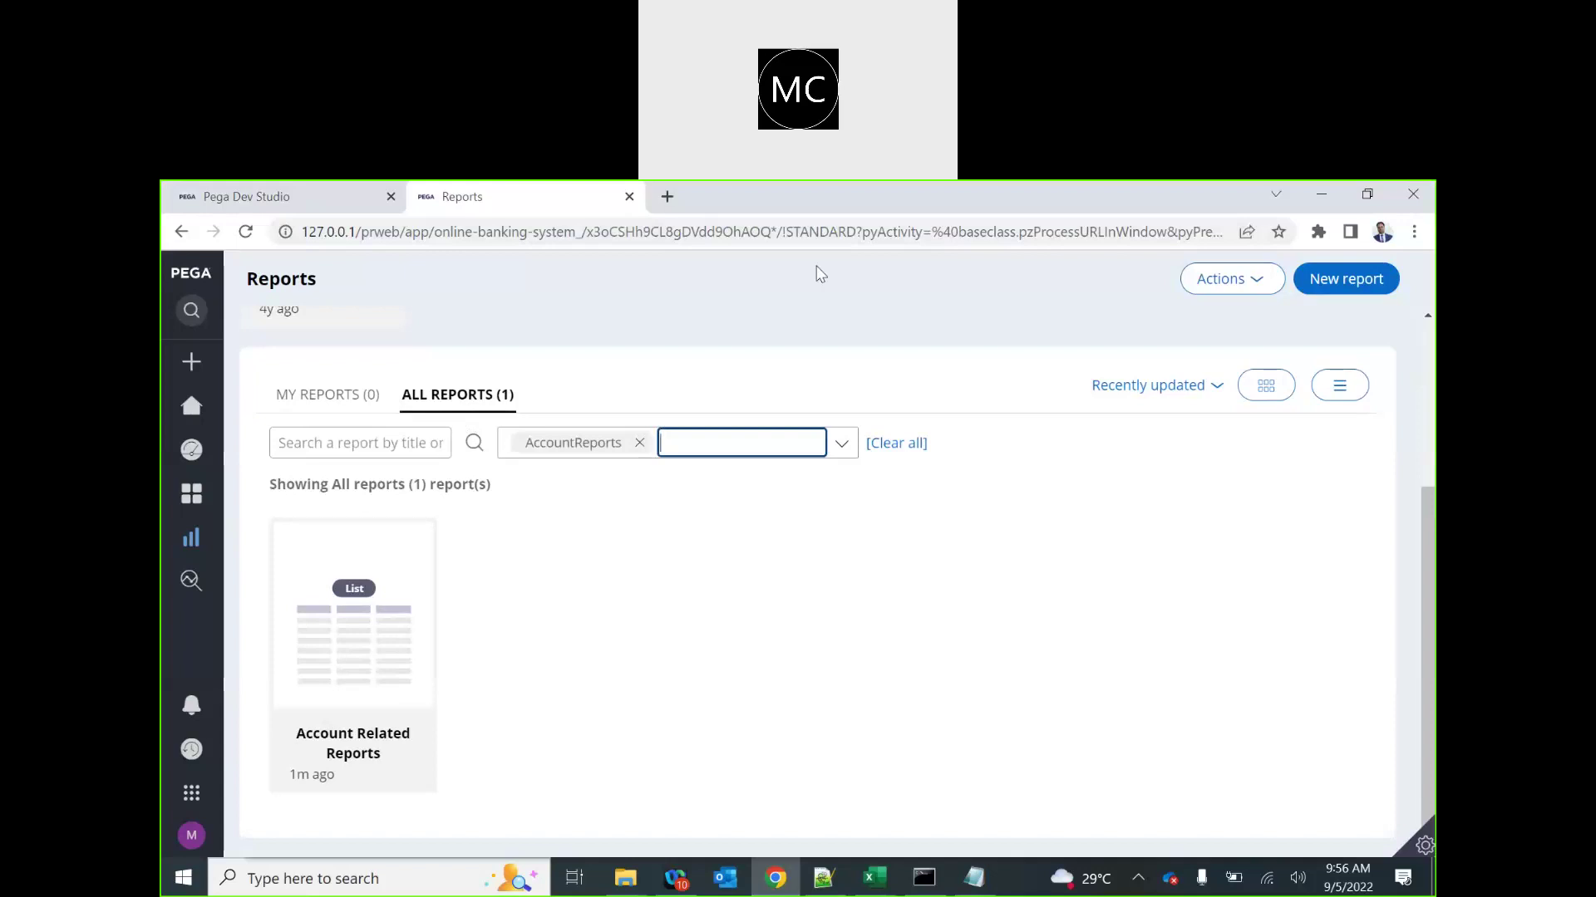
click(836, 198)
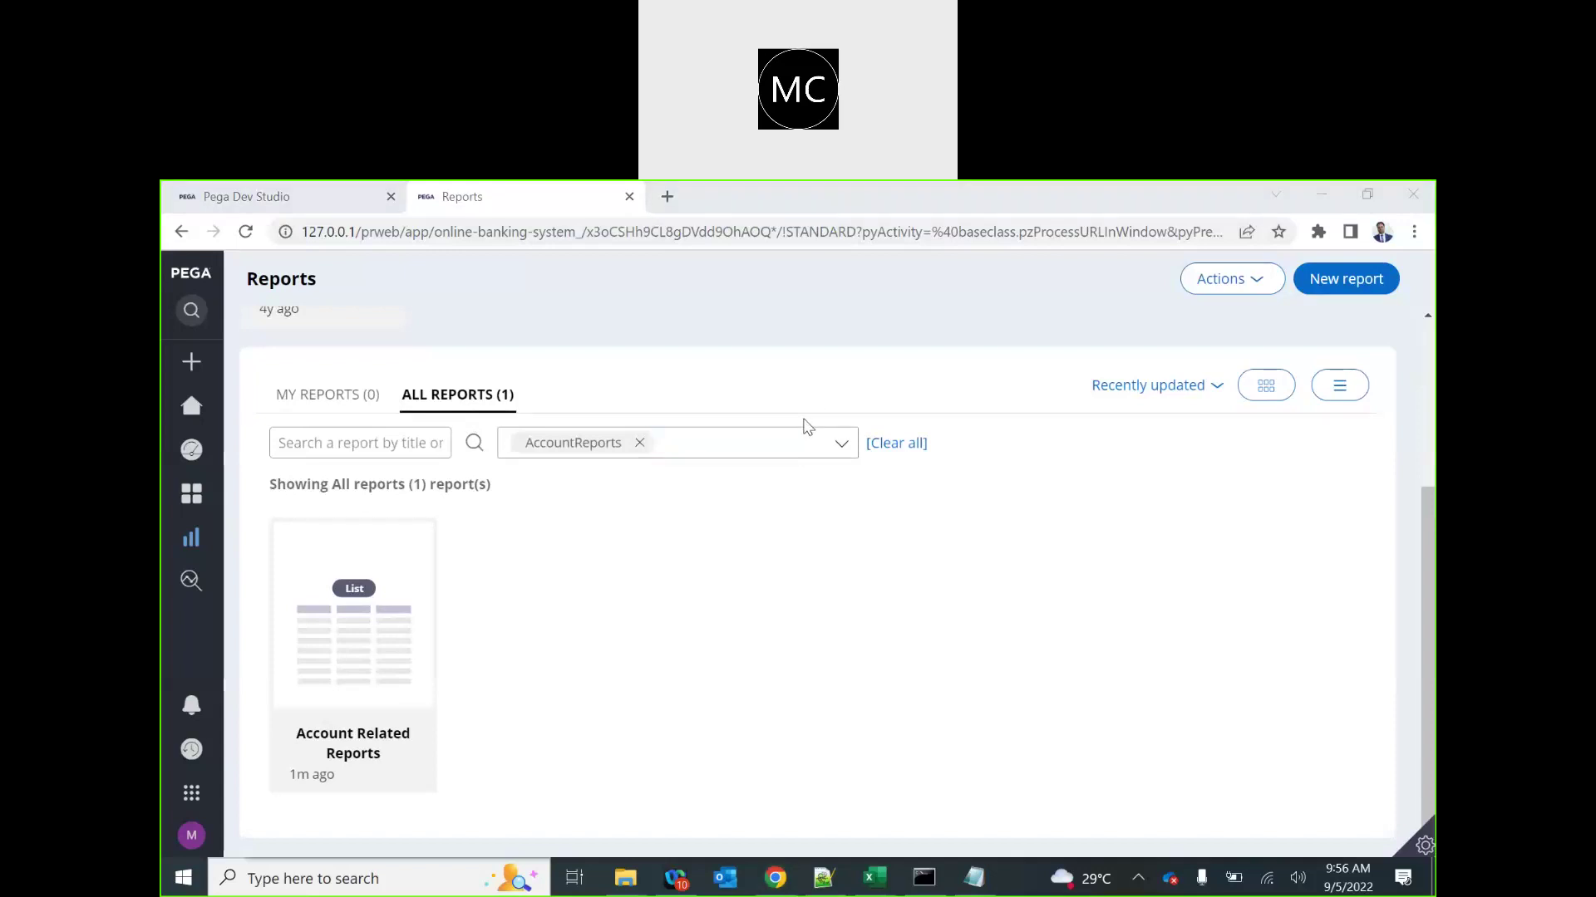